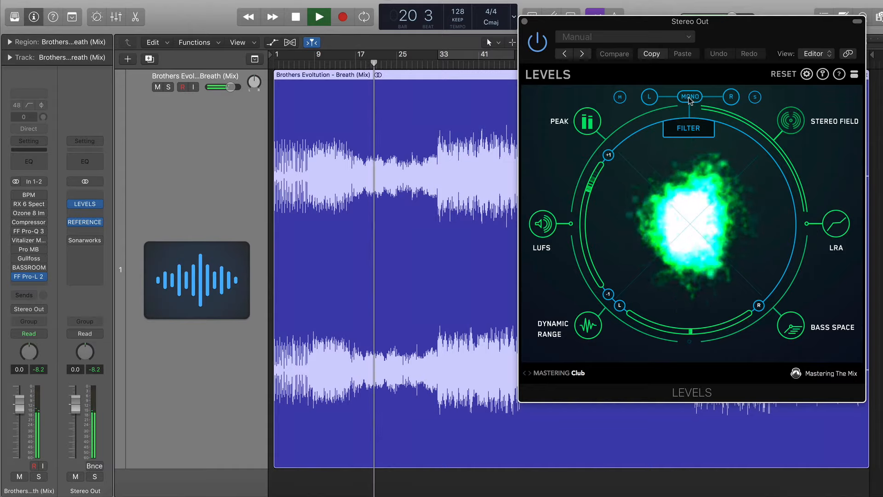
# Audition the low-frequency mono filter and the side signal of the mix in LEVELS, and close the plug-in
pyautogui.click(692, 126)
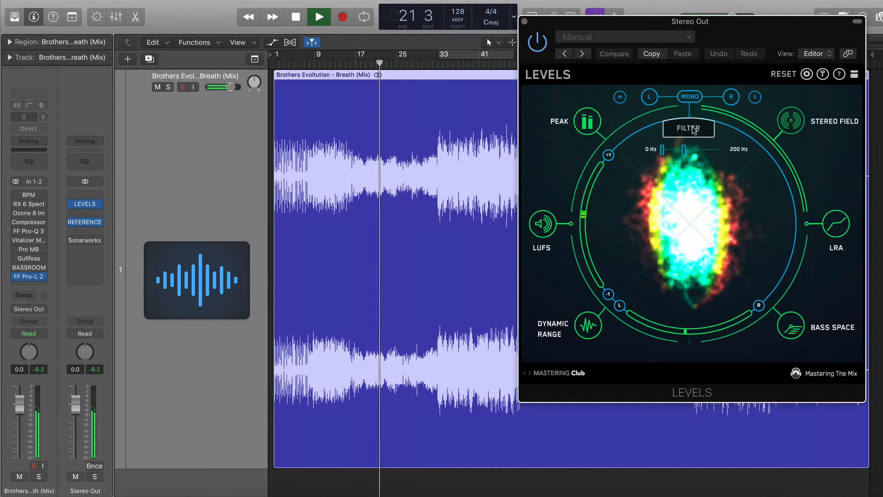
pyautogui.click(692, 127)
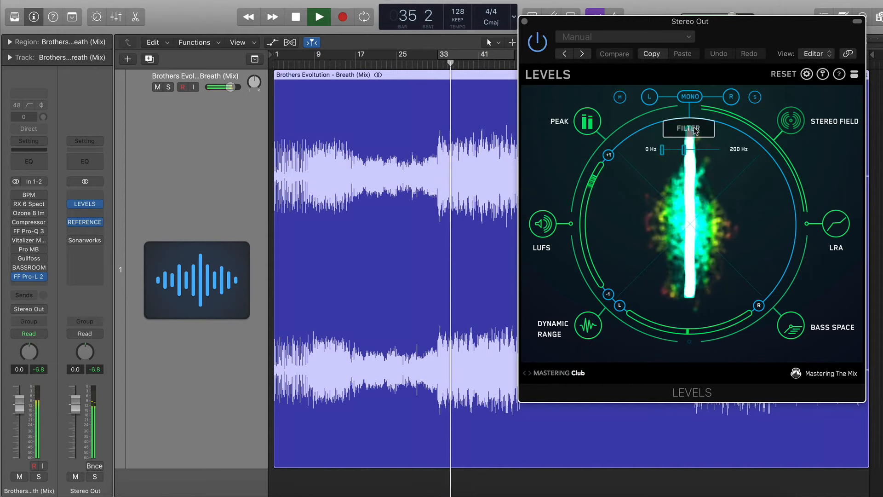
pyautogui.click(755, 97)
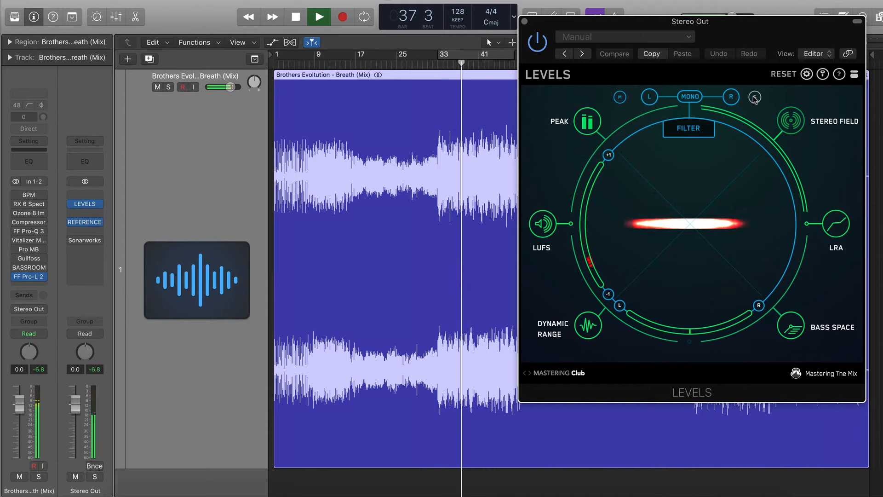
pyautogui.click(755, 97)
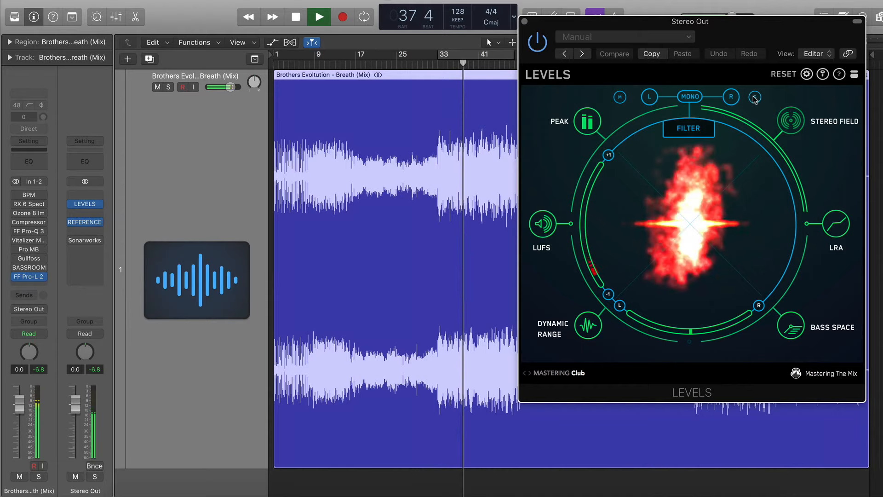
pyautogui.click(524, 21)
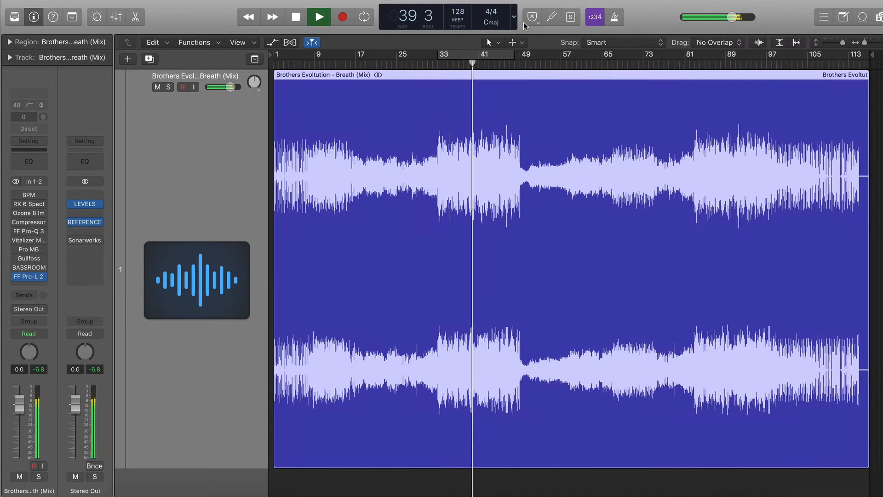
# Open the REFERENCE plug-in on the Stereo Out channel, turn on cycle playback and move the plug-in window away from the channel strips
pyautogui.click(93, 225)
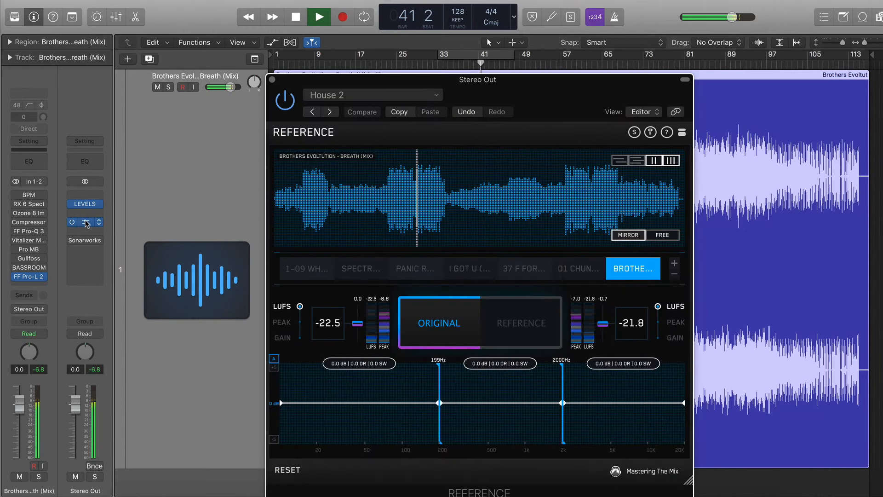
pyautogui.press('c')
pyautogui.moveTo(542, 80); pyautogui.dragTo(709, 13)
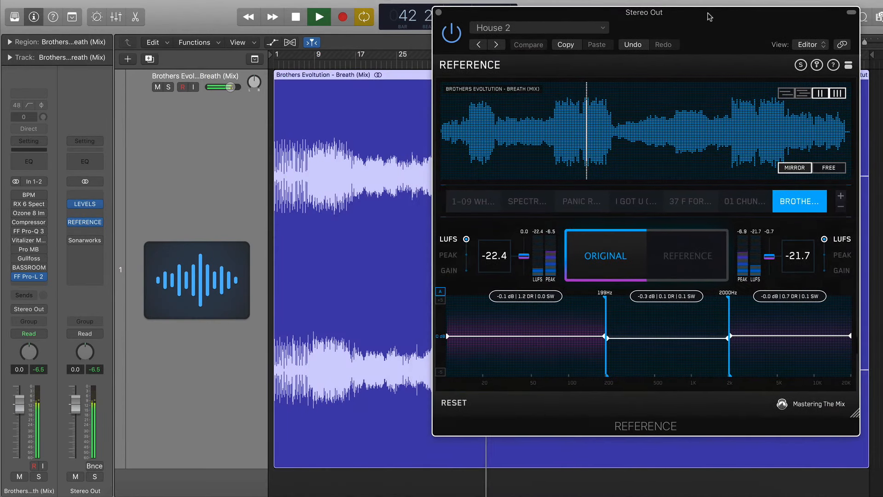
# Compare the original mix with the Panic Room and I Got U reference tracks, returning to the original each time
pyautogui.click(595, 205)
pyautogui.click(621, 258)
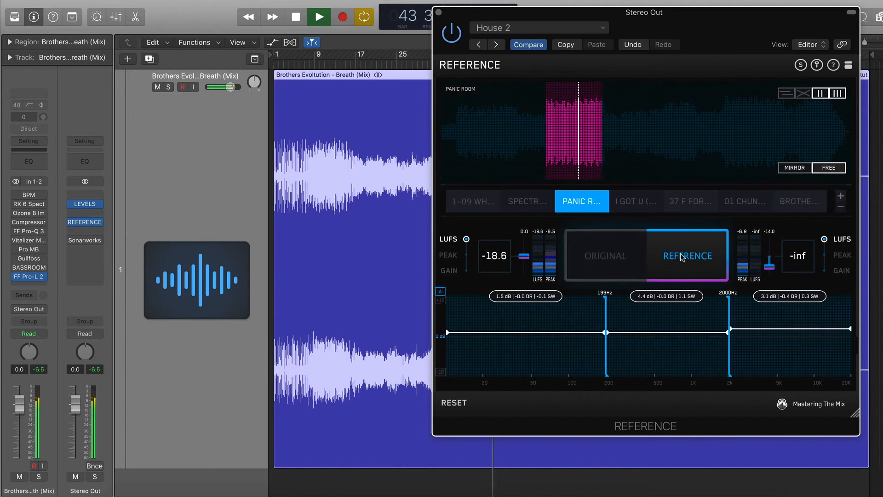
pyautogui.click(610, 257)
pyautogui.click(642, 204)
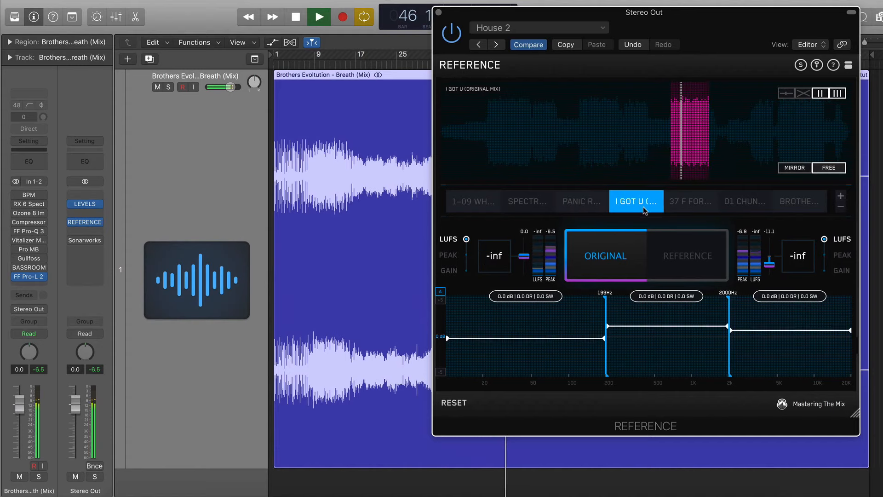
pyautogui.click(625, 254)
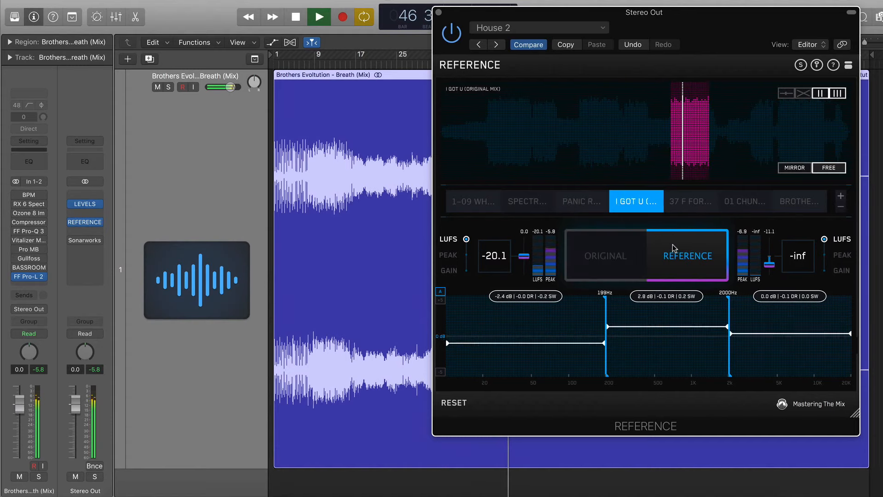
pyautogui.click(625, 254)
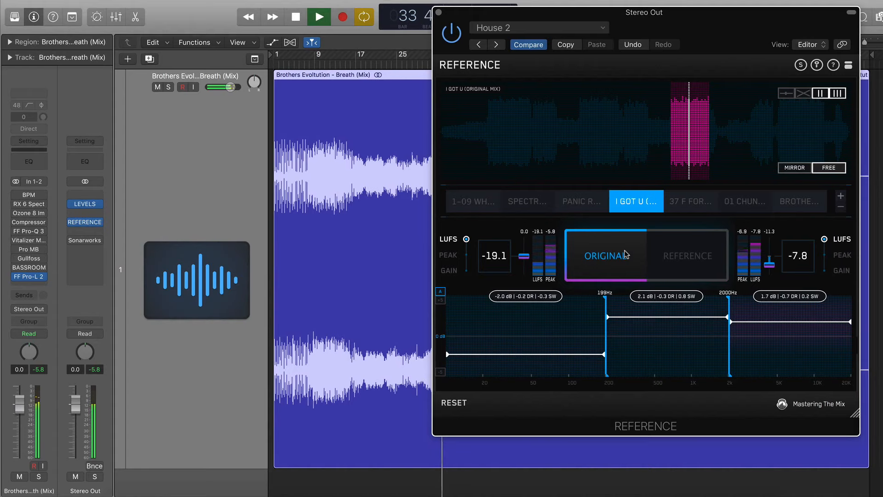
# Compare the original mix with the 1-09 Where Are Ü Now reference track, switching back and forth twice
pyautogui.click(488, 205)
pyautogui.click(683, 255)
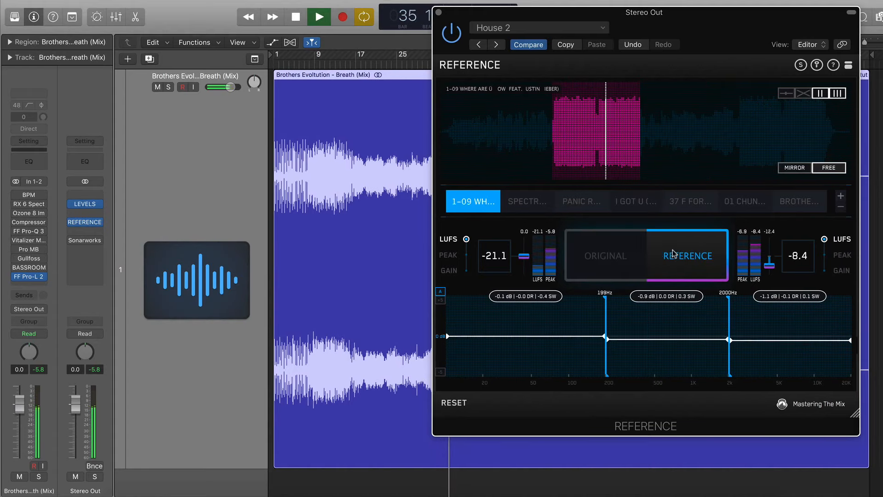
pyautogui.click(619, 250)
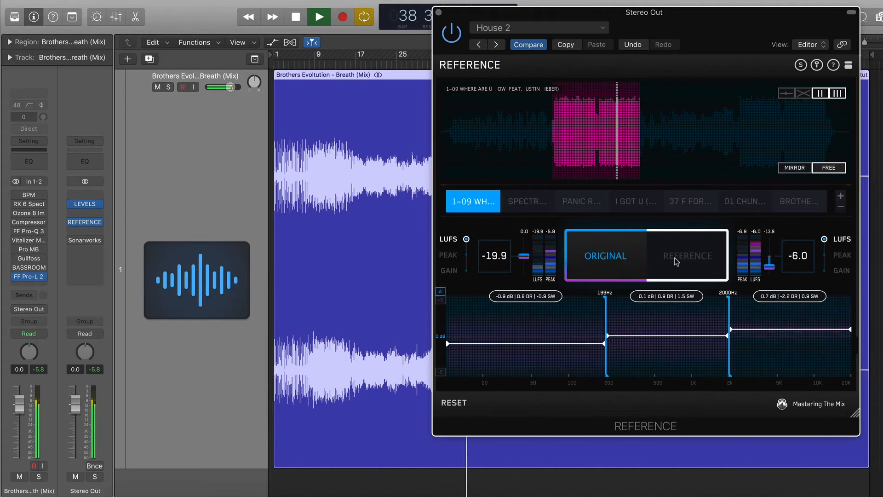
pyautogui.click(676, 261)
pyautogui.click(599, 258)
# Compare the original mix with the Spectrum and 01 Chunky reference tracks, ending on the original
pyautogui.click(531, 205)
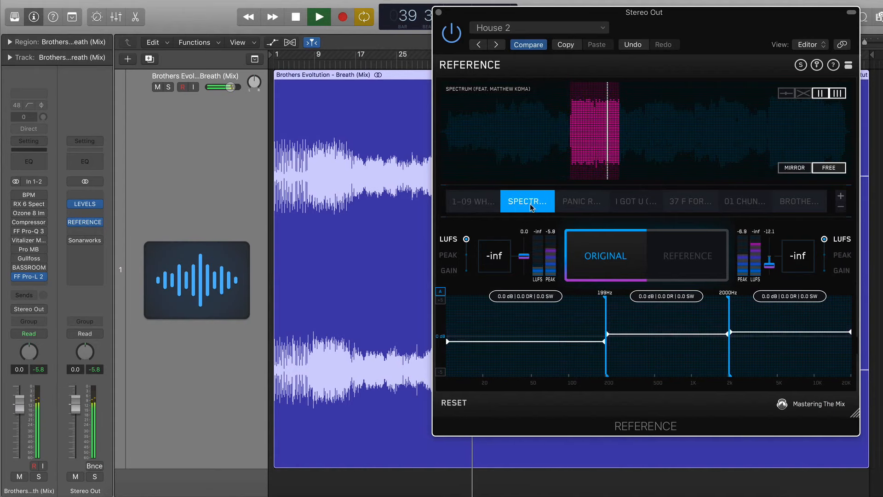
pyautogui.click(668, 247)
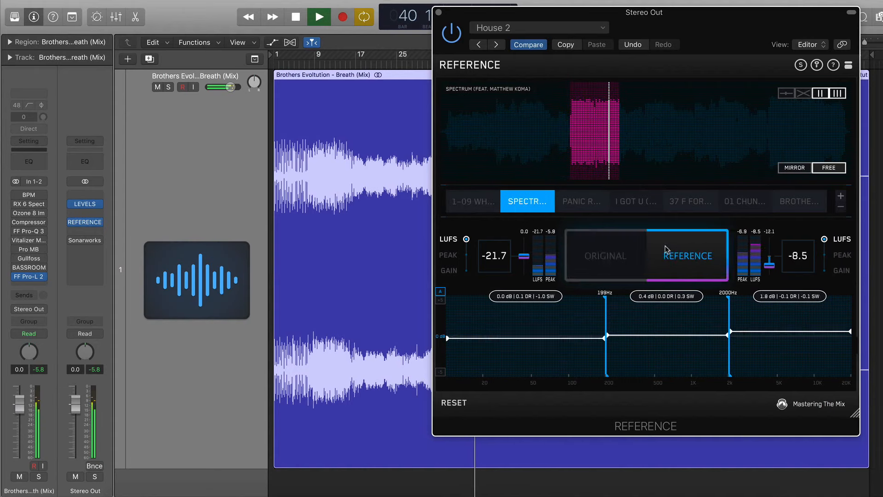
pyautogui.click(621, 255)
pyautogui.click(745, 201)
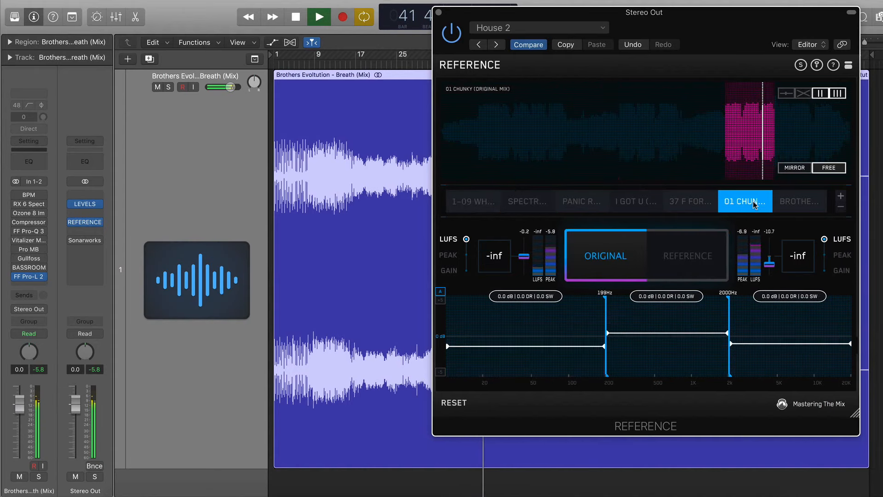
pyautogui.click(648, 252)
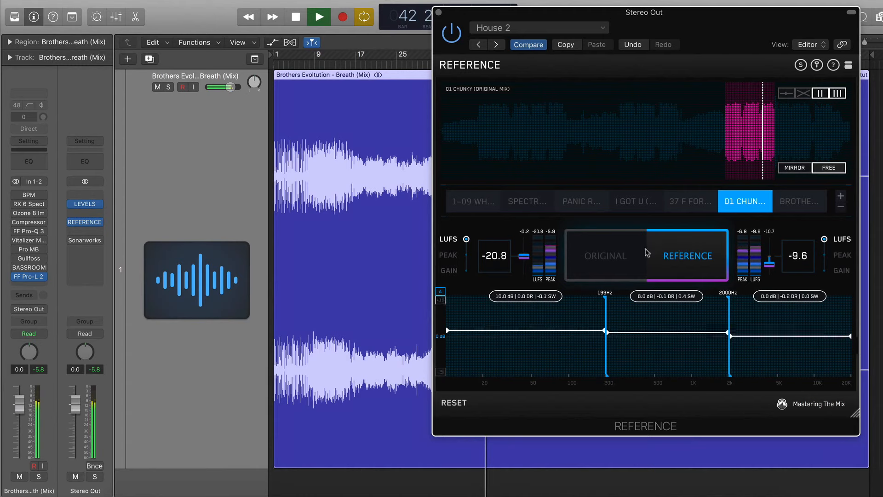
pyautogui.click(620, 255)
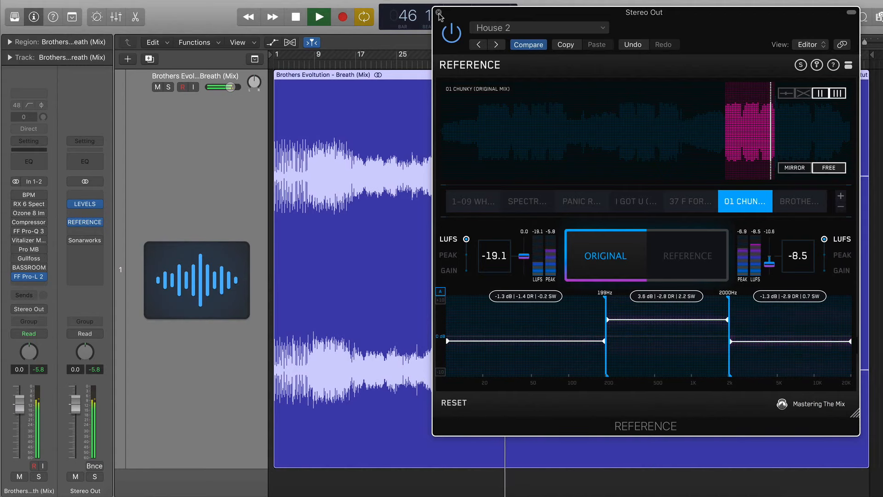
# Enable the Compressor insert on the mix track in Platinum Digital mode and close its window
pyautogui.click(27, 223)
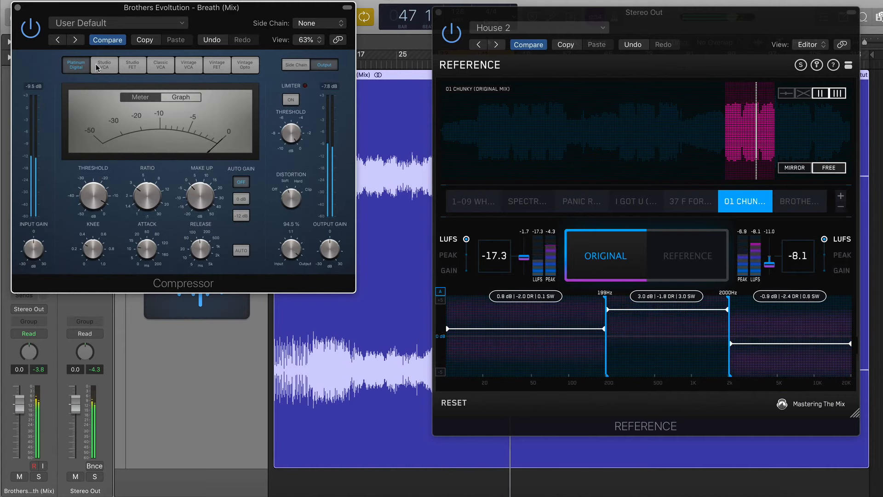
pyautogui.click(18, 8)
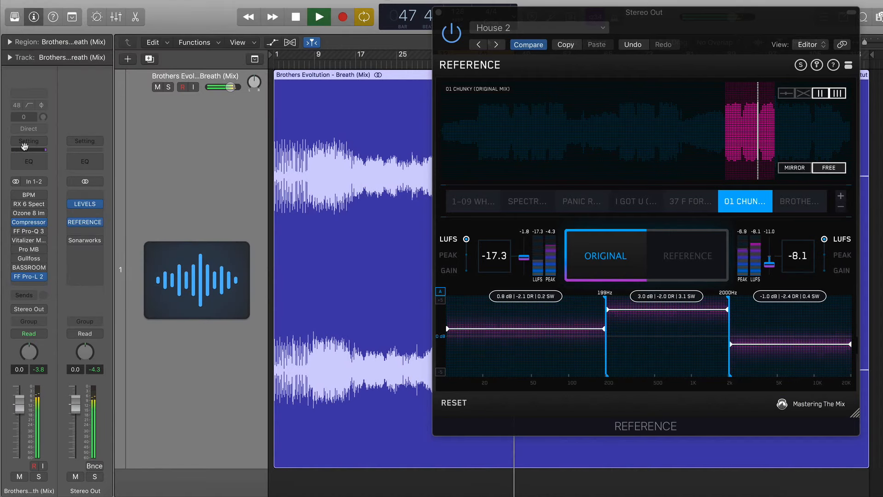
# Add a bell band at about 409 Hz in the mix track's FF Pro-Q 3 and make it process only the side signal
pyautogui.click(29, 232)
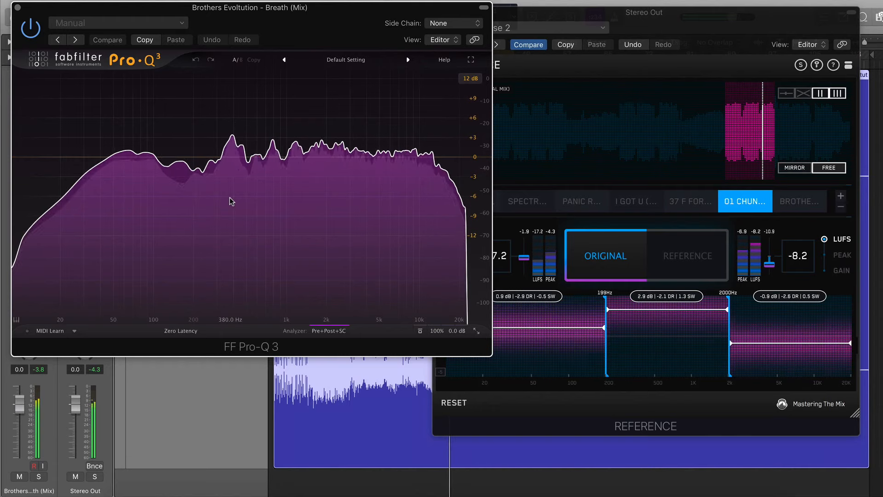
pyautogui.click(234, 121)
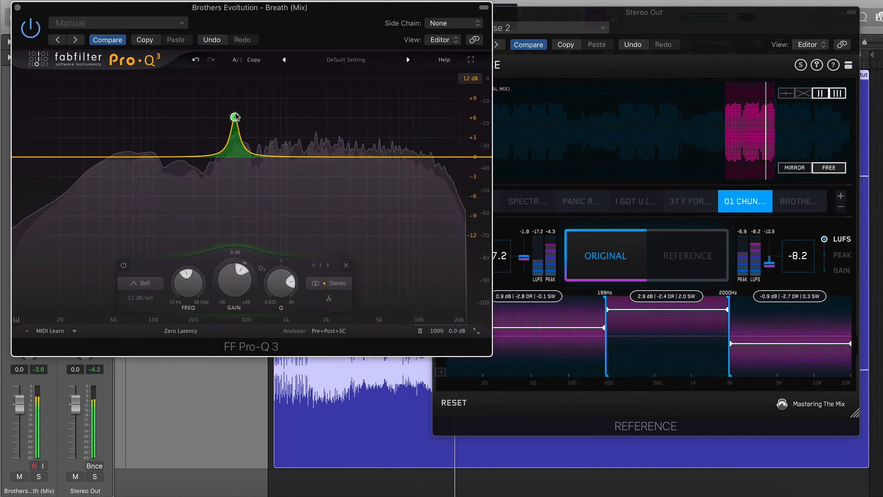
pyautogui.moveTo(240, 280)
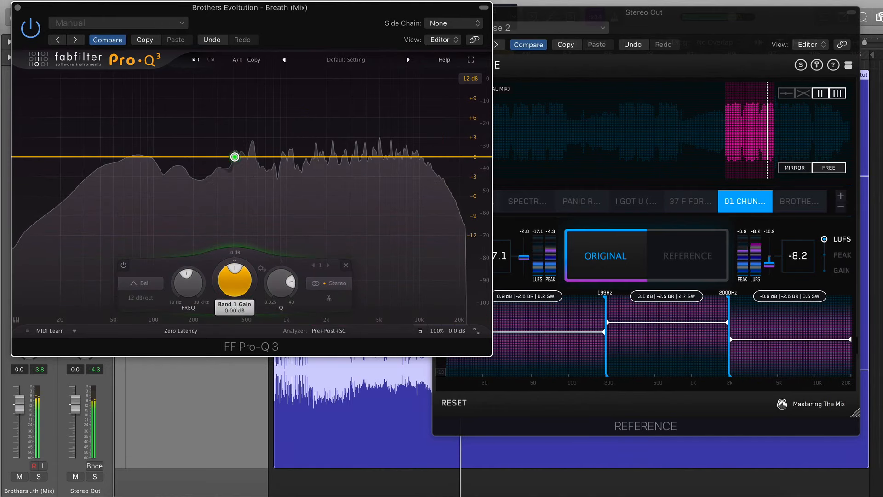
pyautogui.click(332, 283)
pyautogui.click(334, 271)
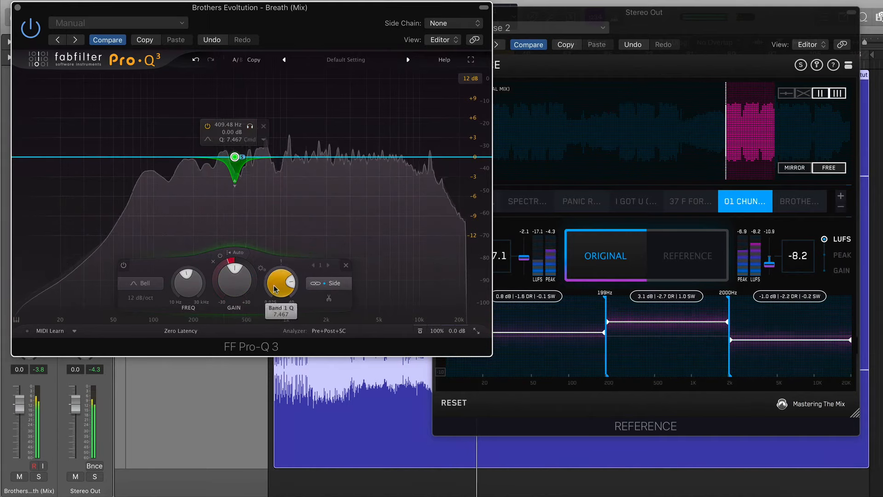
# Set the 409 Hz side band's dynamic range to -5 dB and its Q to about 6.03
pyautogui.doubleClick(227, 258)
pyautogui.write('-')
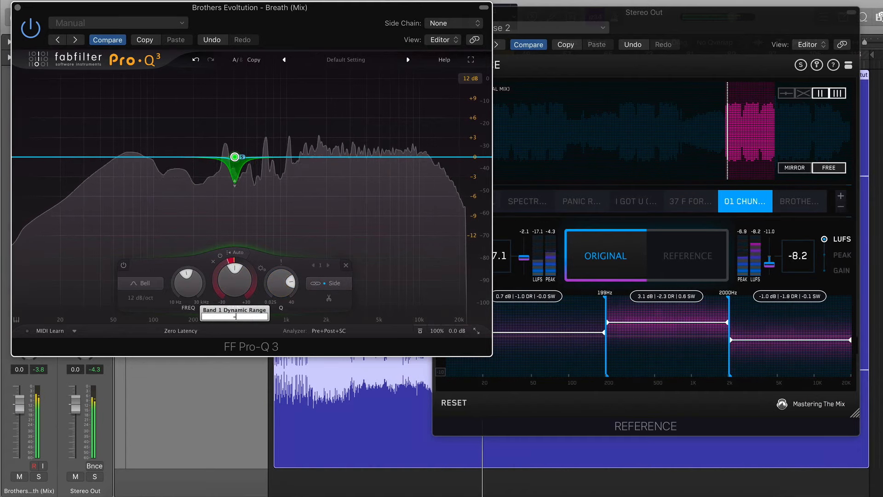
pyautogui.write('5')
pyautogui.press('Return')
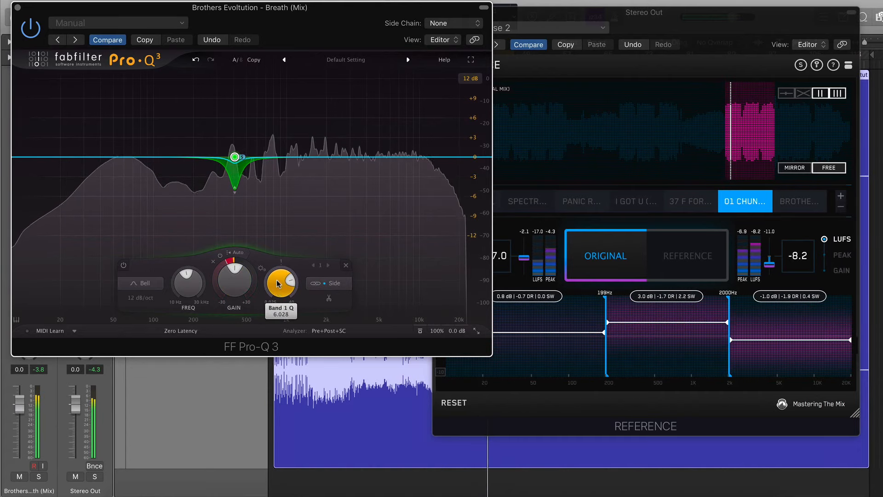
# Add a mid-only bell band at about 565 Hz with a dynamic range of about -1.4 dB, and set the EQ display range to 3 dB
pyautogui.click(277, 157)
pyautogui.click(373, 284)
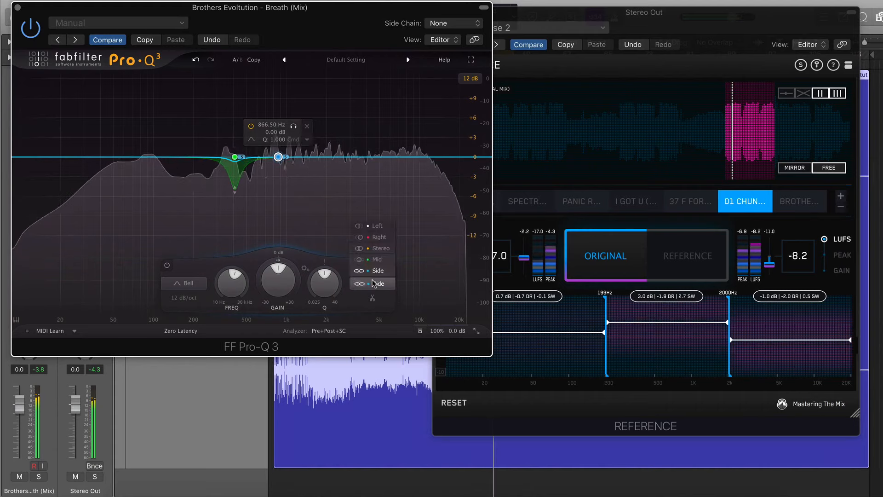
pyautogui.click(374, 259)
pyautogui.moveTo(293, 126); pyautogui.dragTo(270, 128)
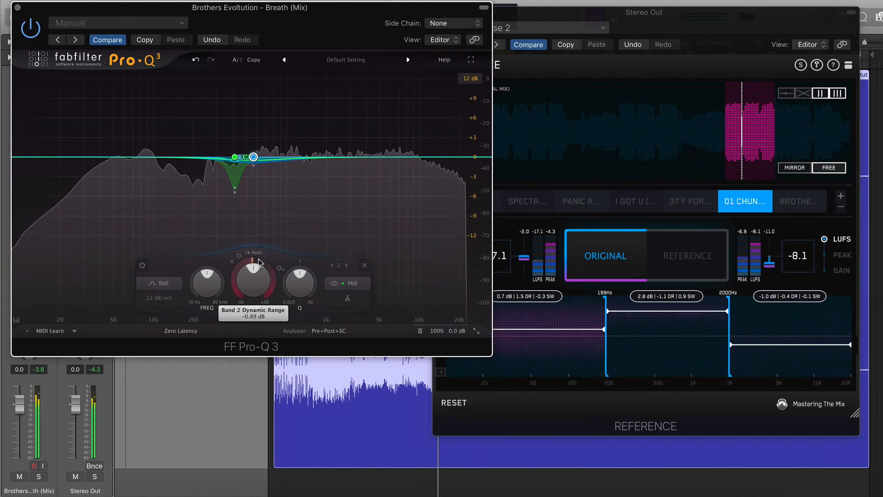
pyautogui.click(470, 78)
pyautogui.click(478, 90)
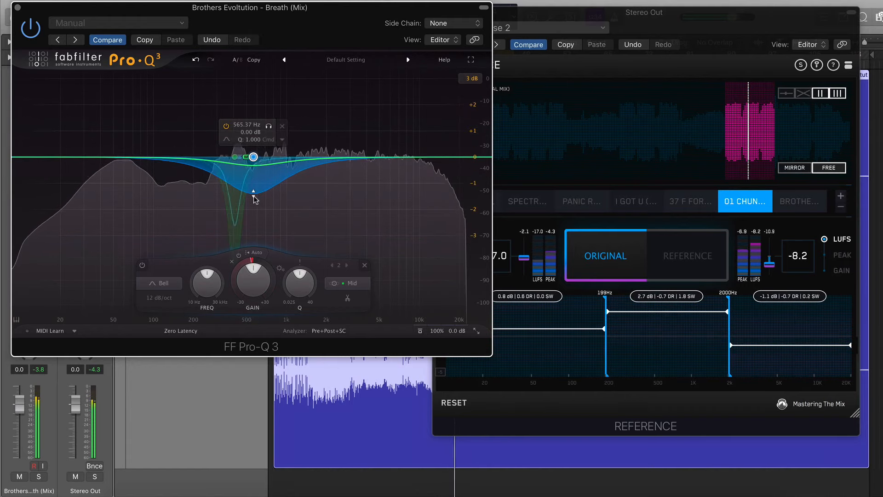
# Try adding a bell band at about 81 Hz, and remove it again
pyautogui.click(141, 156)
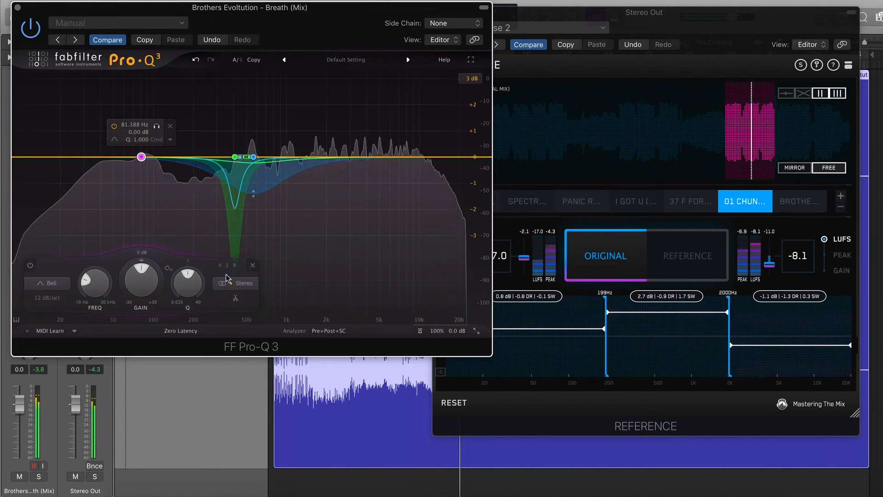
pyautogui.click(252, 266)
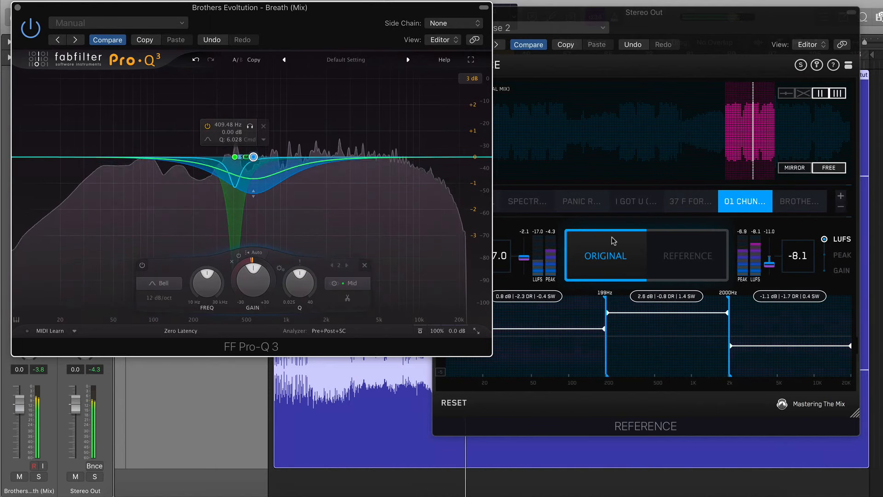
# Compare the equalized mix with the 01 Chunky, I Got U and Panic Room references, ending on the original
pyautogui.click(639, 247)
pyautogui.click(620, 252)
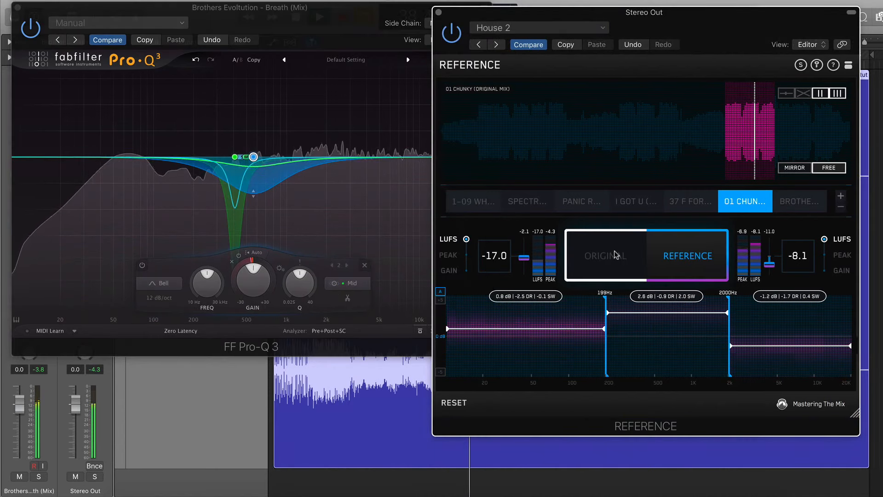
pyautogui.click(639, 202)
pyautogui.click(616, 252)
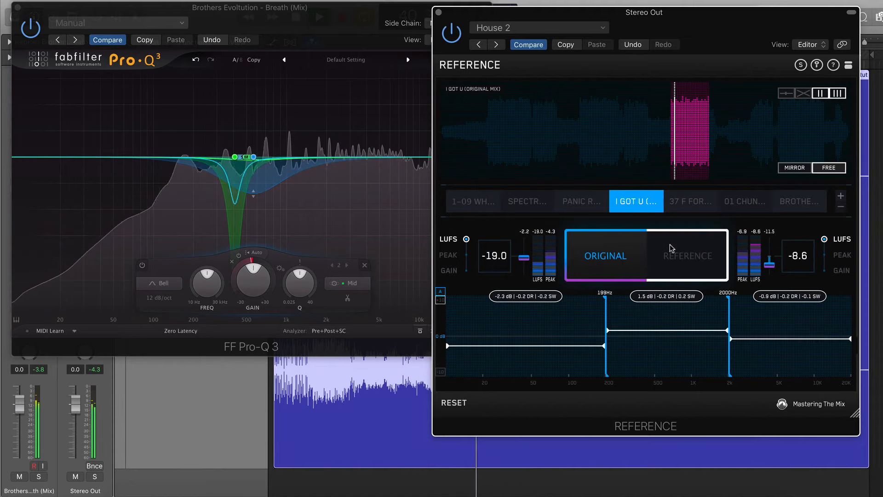
pyautogui.click(666, 246)
pyautogui.click(580, 202)
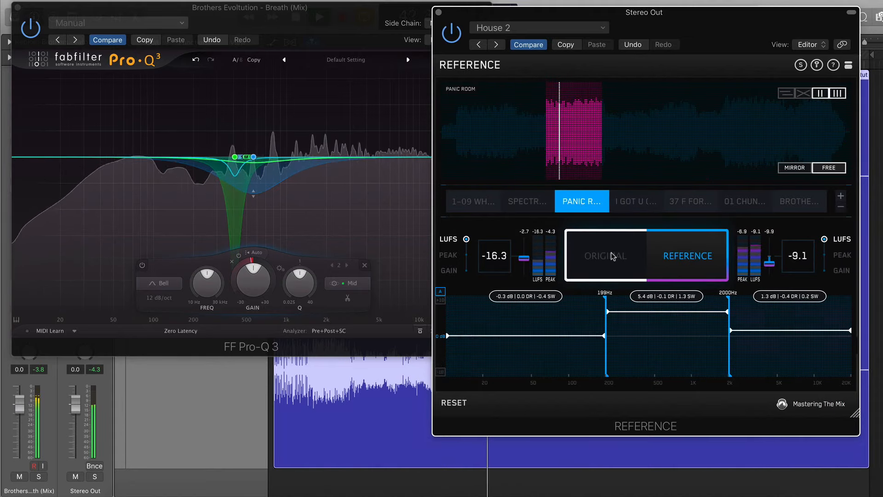
pyautogui.click(612, 256)
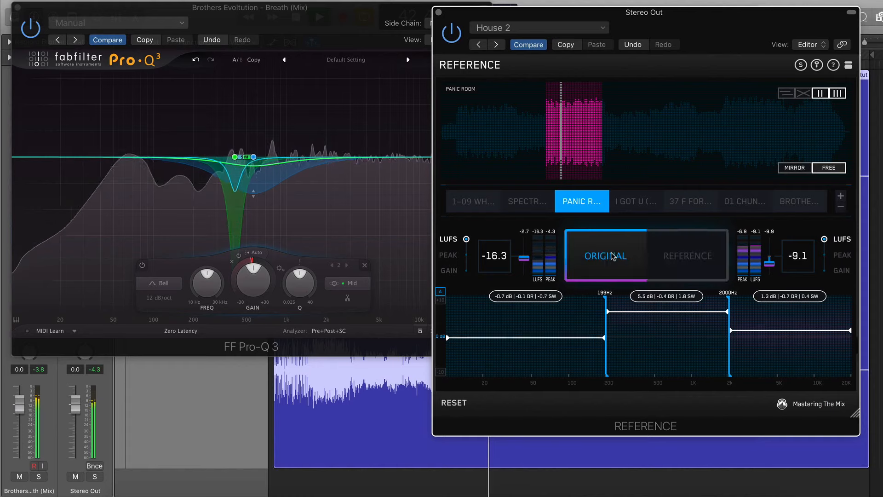
# Compare the mix with Panic Room, and add a stereo bell band at about 15.5 kHz with about +1 dB gain and a Q of about 0.767
pyautogui.click(686, 259)
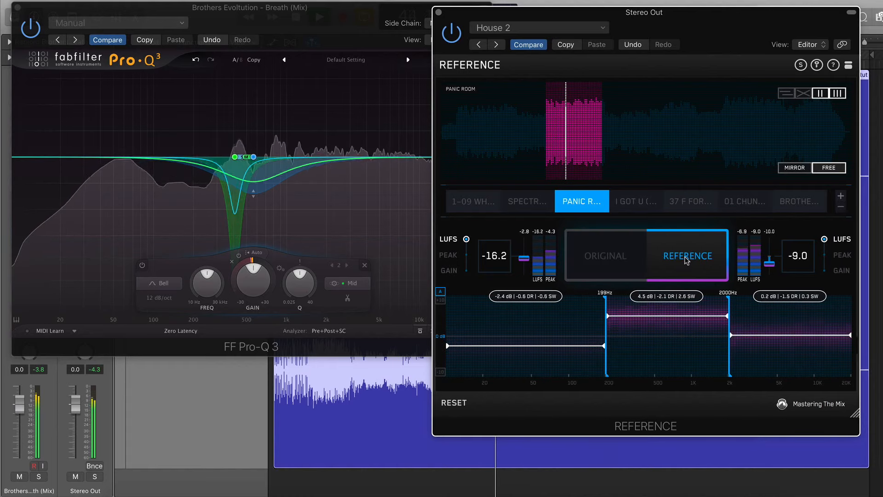
pyautogui.click(608, 256)
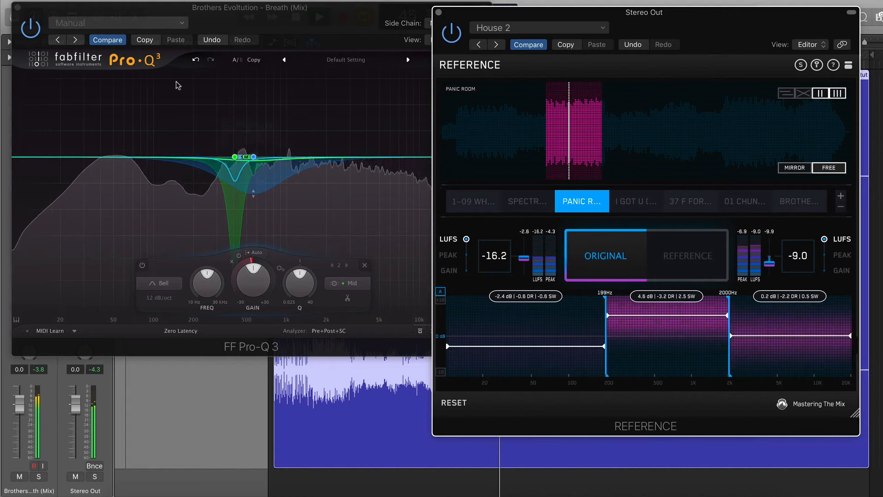
pyautogui.click(108, 12)
pyautogui.click(403, 142)
pyautogui.moveTo(404, 142); pyautogui.dragTo(444, 133)
pyautogui.moveTo(408, 282); pyautogui.dragTo(409, 289)
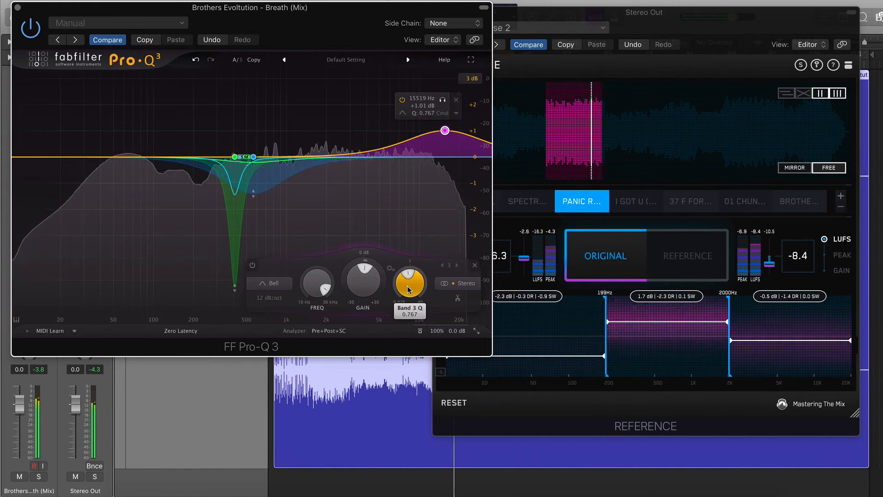
pyautogui.click(18, 8)
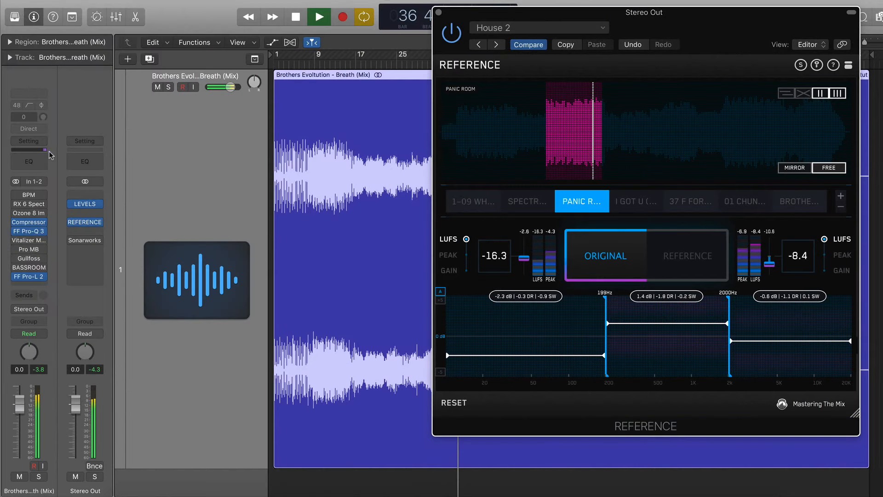
# Replace the RX 6 Spectral De-noise insert on the mix track with the stereo ANIMATE plug-in
pyautogui.click(42, 205)
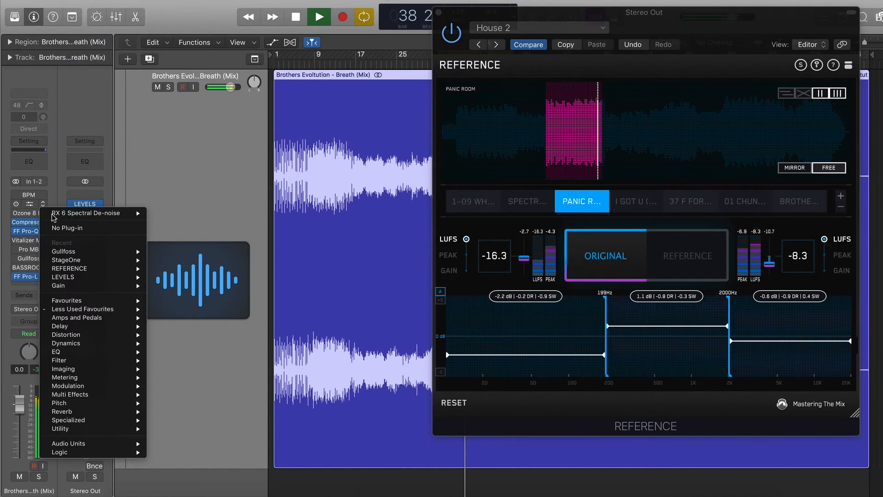
pyautogui.moveTo(92, 300)
pyautogui.moveTo(194, 300)
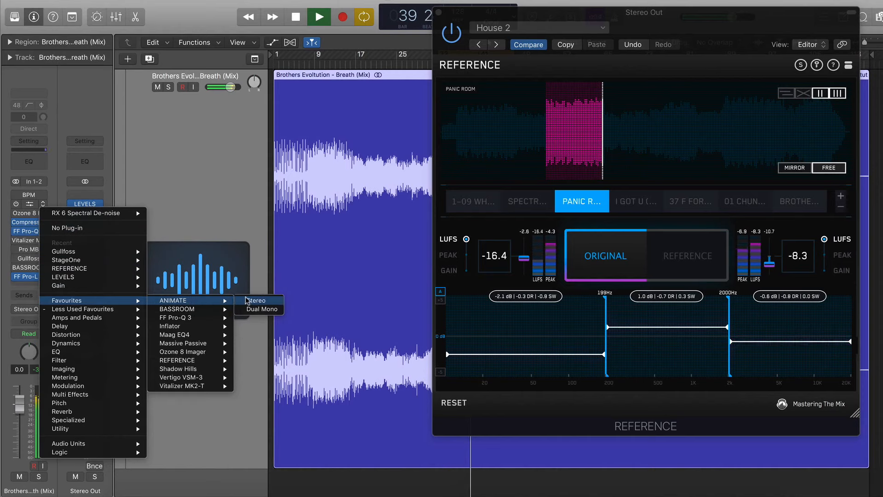
pyautogui.click(245, 300)
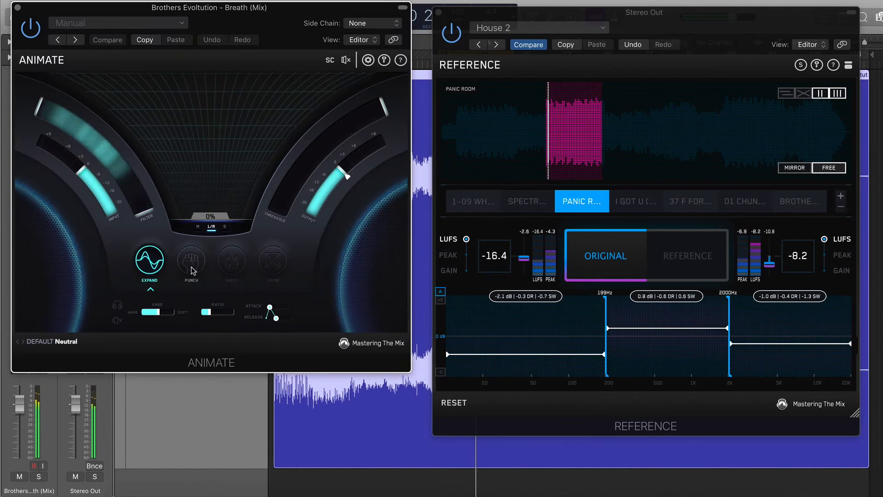
# Set ANIMATE's Punch to 100% with a low filter edge of about 57 Hz, and solo its band with REFERENCE bypassed
pyautogui.moveTo(44, 113); pyautogui.dragTo(101, 146)
pyautogui.moveTo(136, 198); pyautogui.dragTo(132, 191)
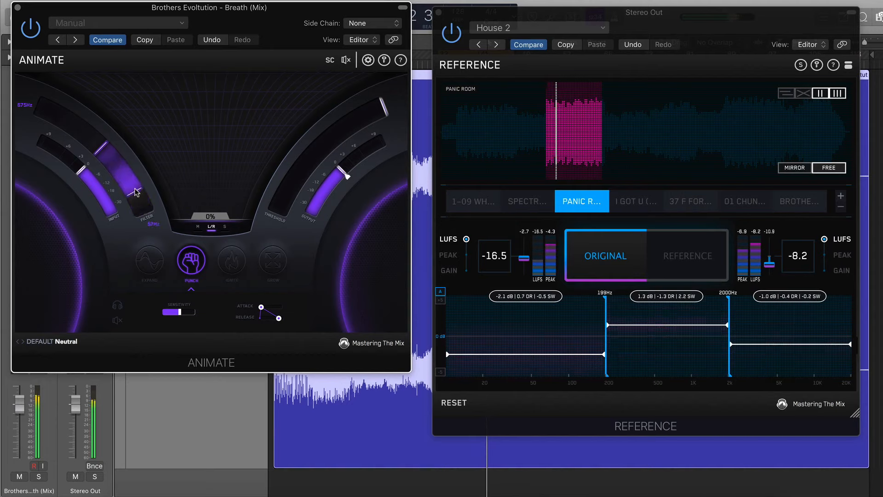
pyautogui.moveTo(318, 146)
pyautogui.mouseDown()
pyautogui.moveTo(325, 157)
pyautogui.moveTo(315, 158)
pyautogui.mouseUp()
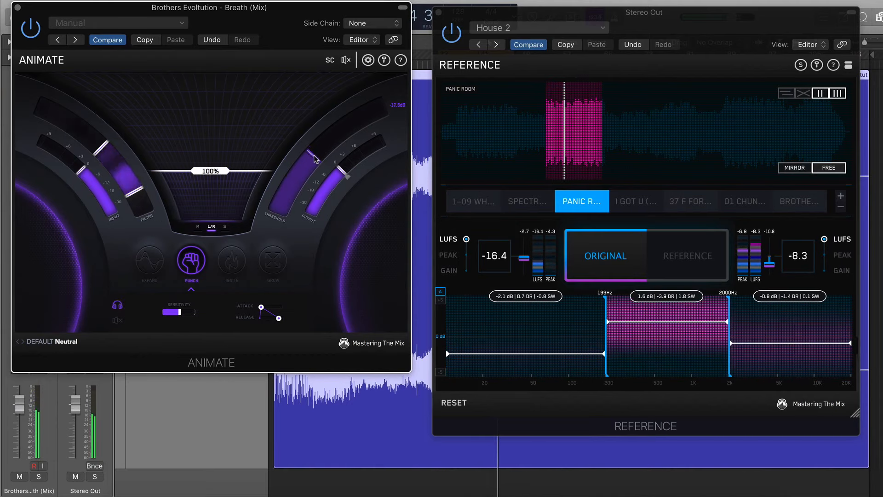
pyautogui.click(453, 33)
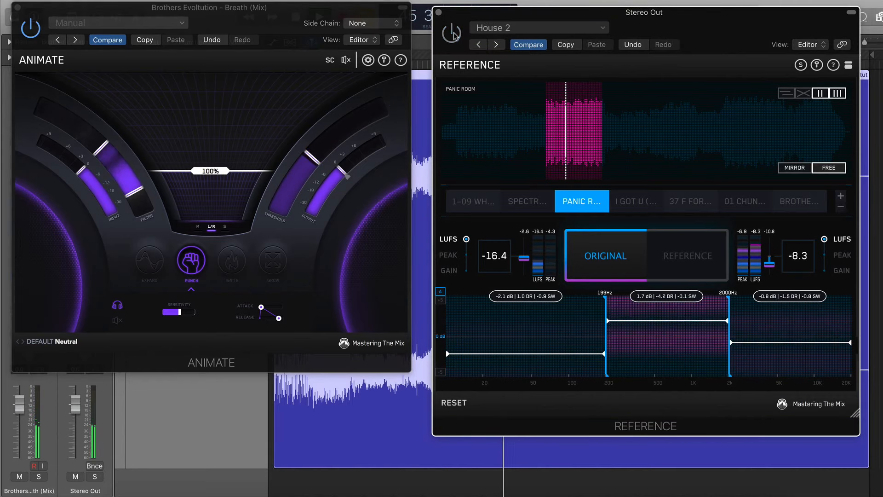
# Lower Punch's threshold, set its sensitivity to minimum and its channel mode to mid, and audition it in the full mix with REFERENCE active again
pyautogui.moveTo(314, 145); pyautogui.dragTo(317, 148)
pyautogui.moveTo(180, 313); pyautogui.dragTo(164, 314)
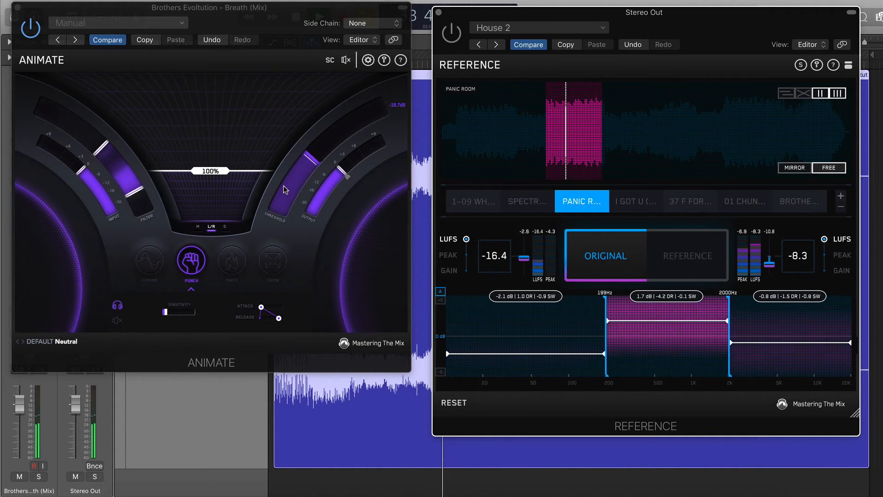
pyautogui.click(199, 226)
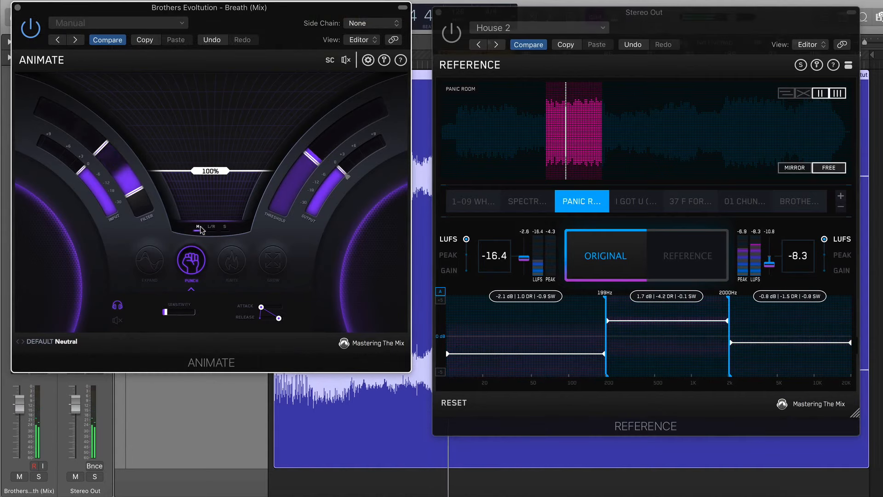
pyautogui.moveTo(127, 186)
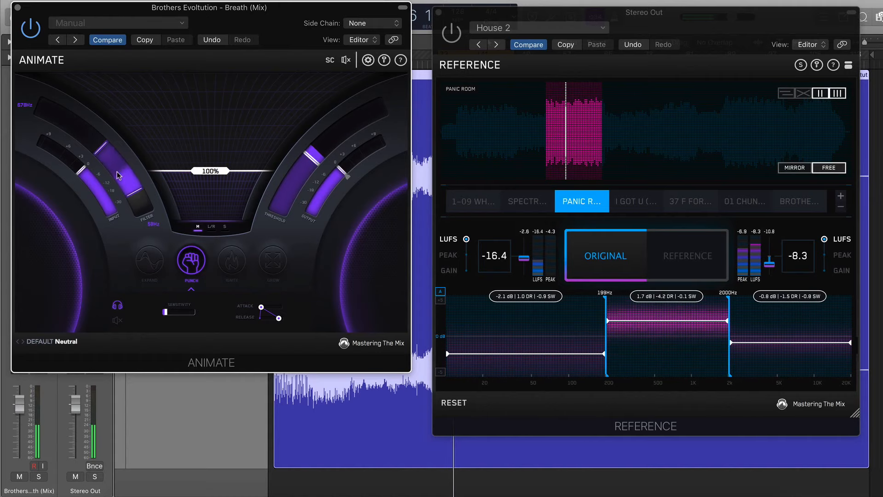
pyautogui.scroll(-2, 115, 170)
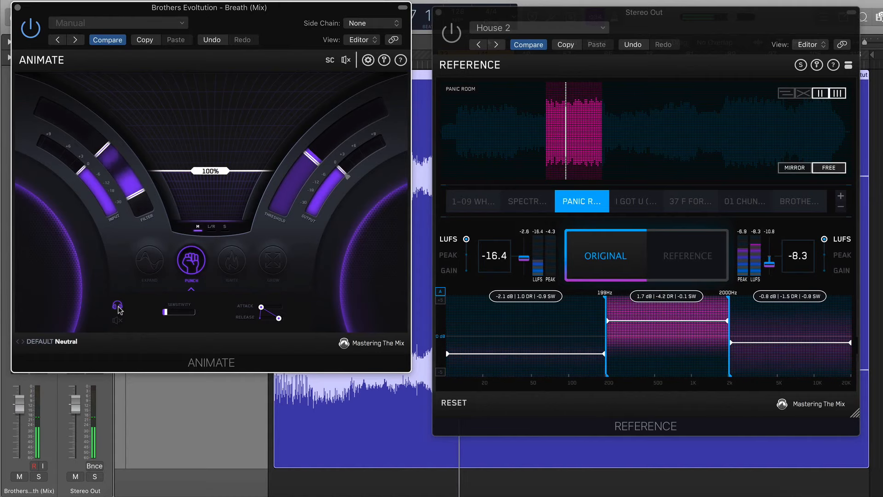
pyautogui.press('super+grave')
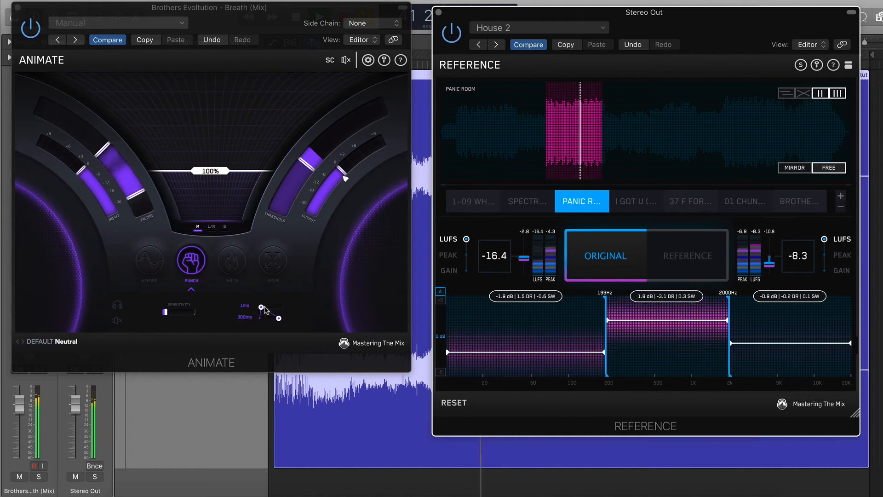
pyautogui.click(347, 61)
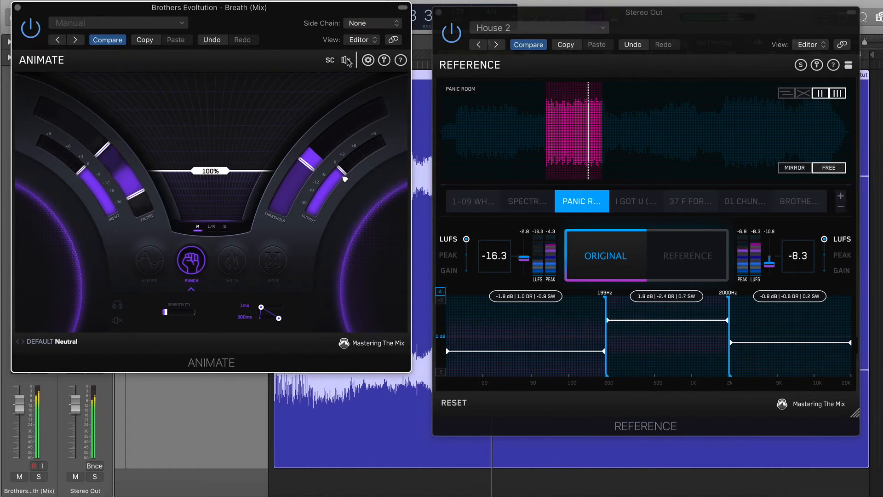
# Set ANIMATE's Expand to 100%, confine its filter to the high frequencies, and lower its threshold to slightly below -22.4 dB
pyautogui.click(150, 260)
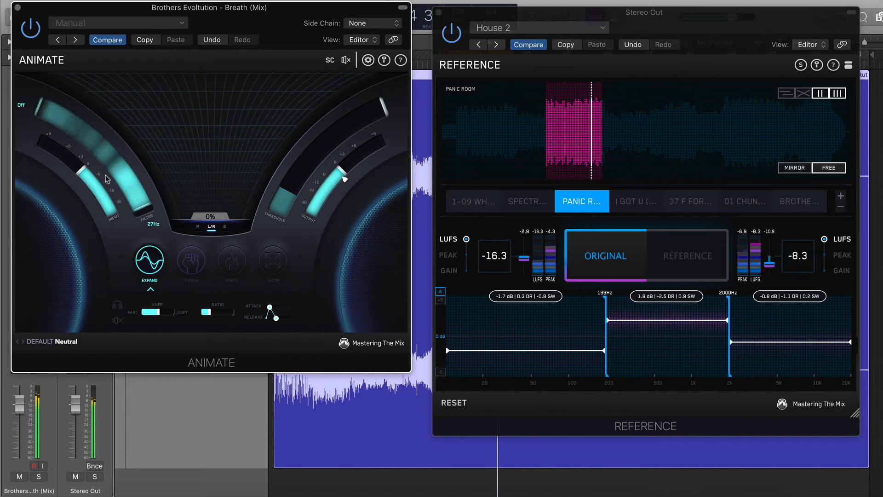
pyautogui.moveTo(211, 216); pyautogui.dragTo(210, 171)
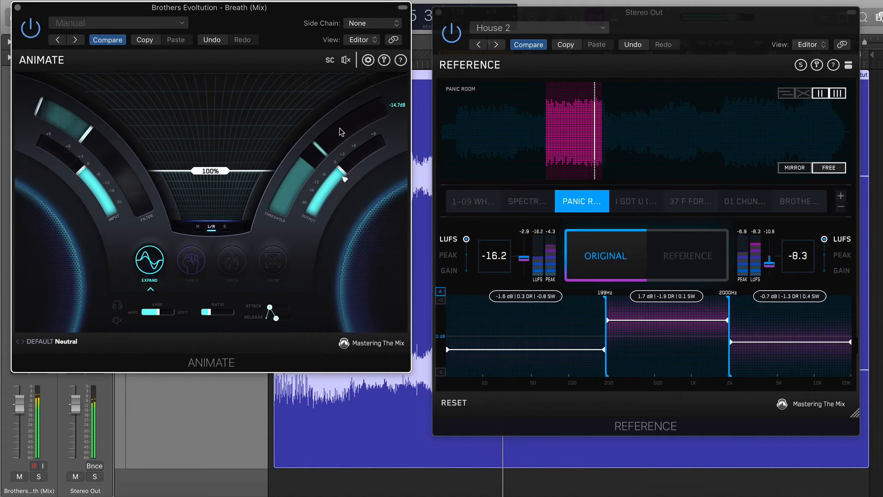
pyautogui.moveTo(323, 151); pyautogui.dragTo(317, 167)
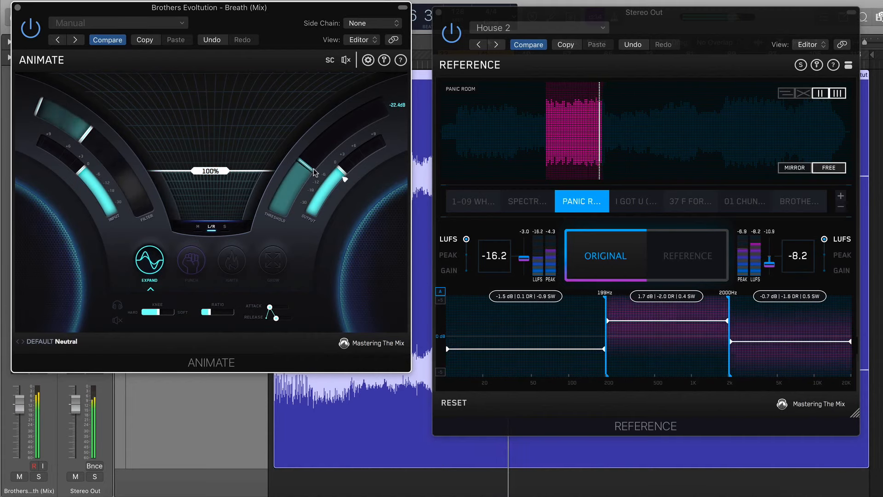
pyautogui.moveTo(309, 175); pyautogui.dragTo(307, 176)
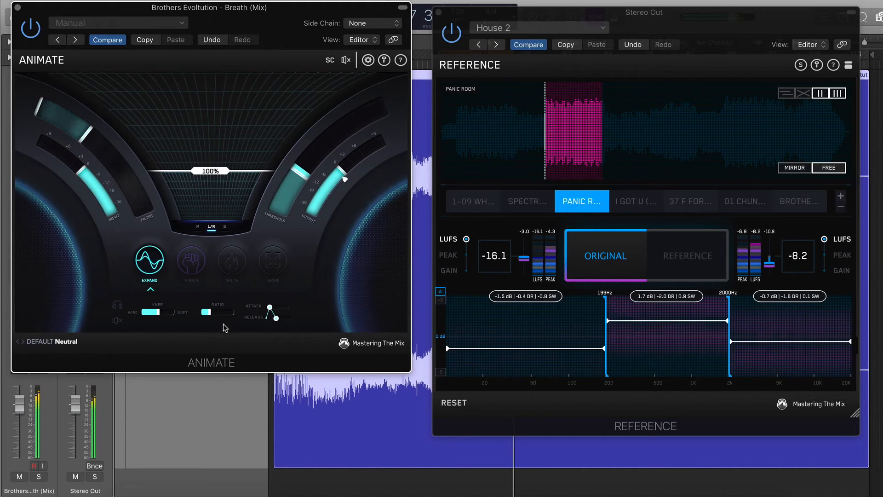
# Shorten Expand's attack, set its knee to 20 dB, and compare ANIMATE's processed and bypassed sound
pyautogui.scroll(-3, 282, 310)
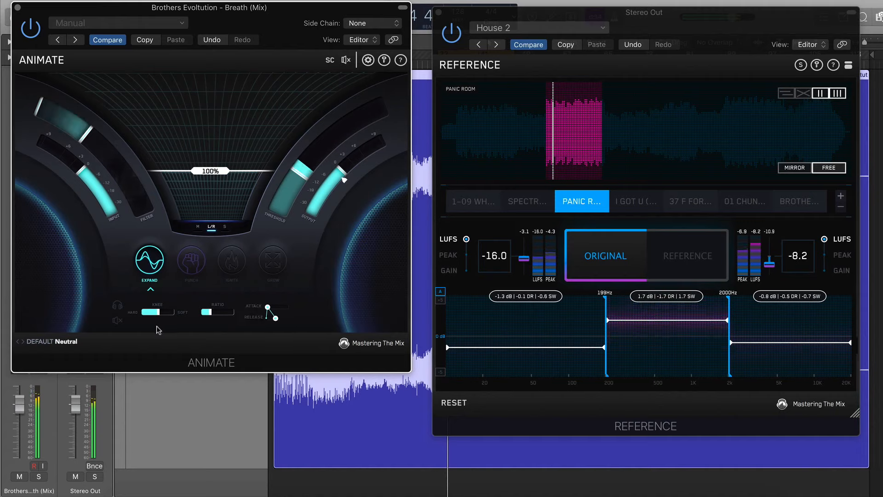
pyautogui.scroll(2, 166, 315)
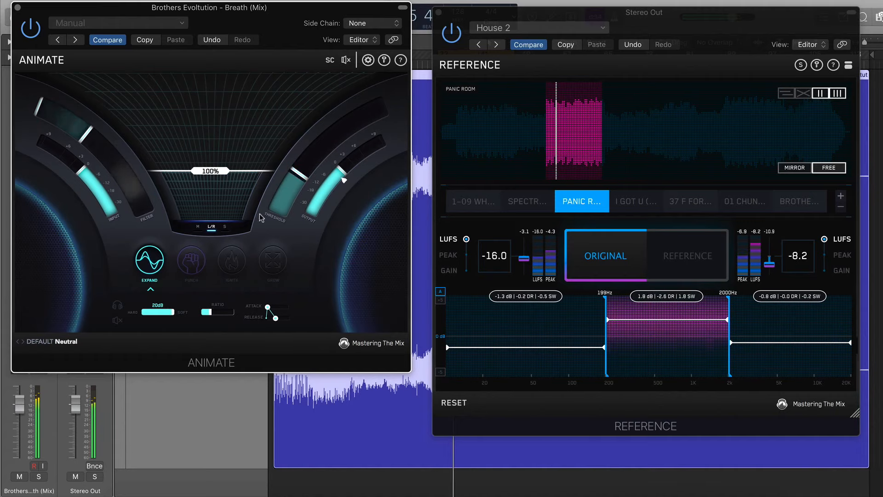
pyautogui.click(347, 61)
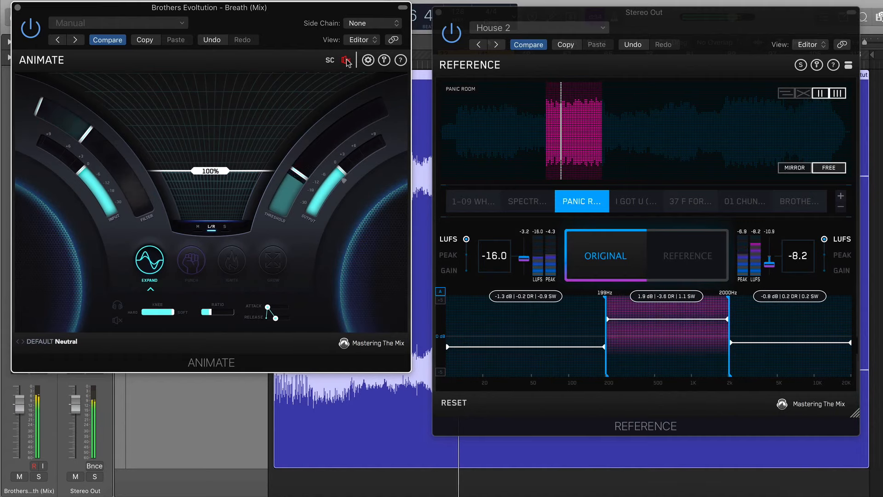
pyautogui.click(347, 60)
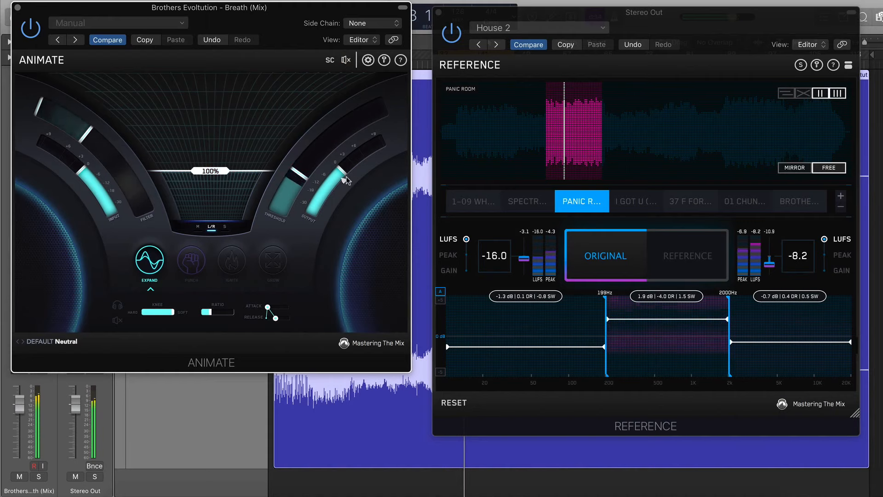
pyautogui.click(347, 60)
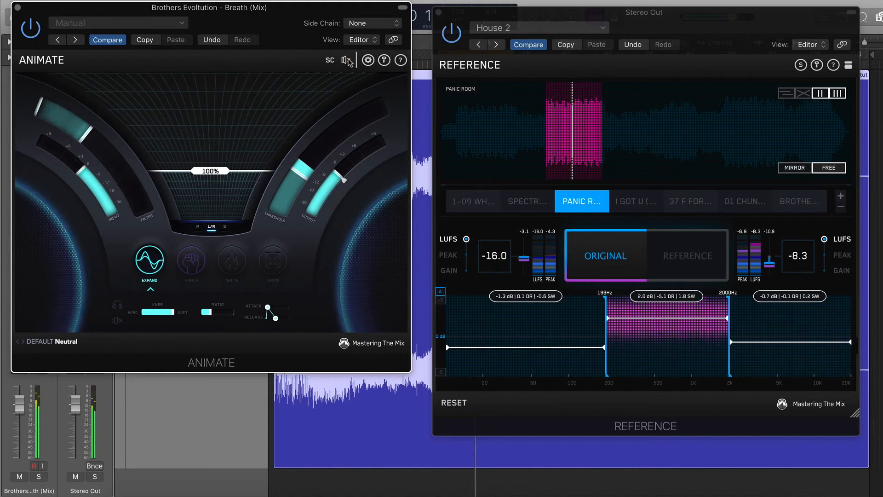
# Set ANIMATE's Ignite to 84% with a threshold of about -34.5 dB, compare it with bypass, and close the plug-in
pyautogui.click(231, 260)
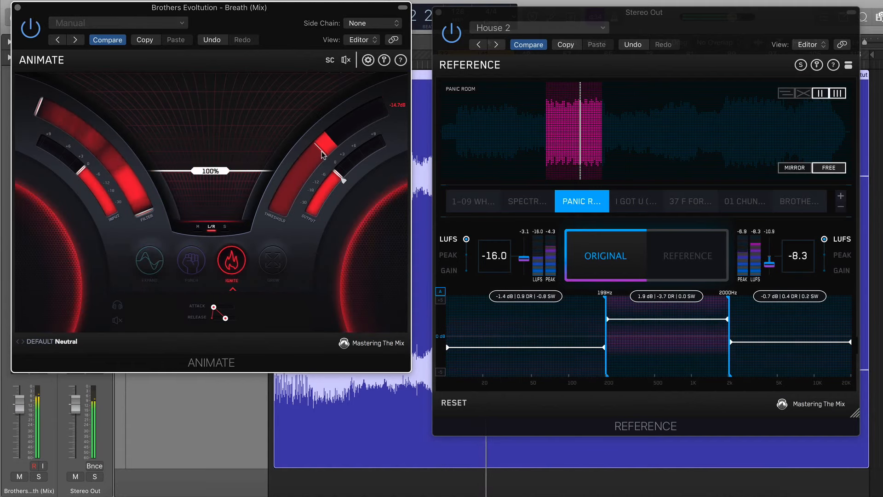
pyautogui.moveTo(311, 166); pyautogui.dragTo(293, 186)
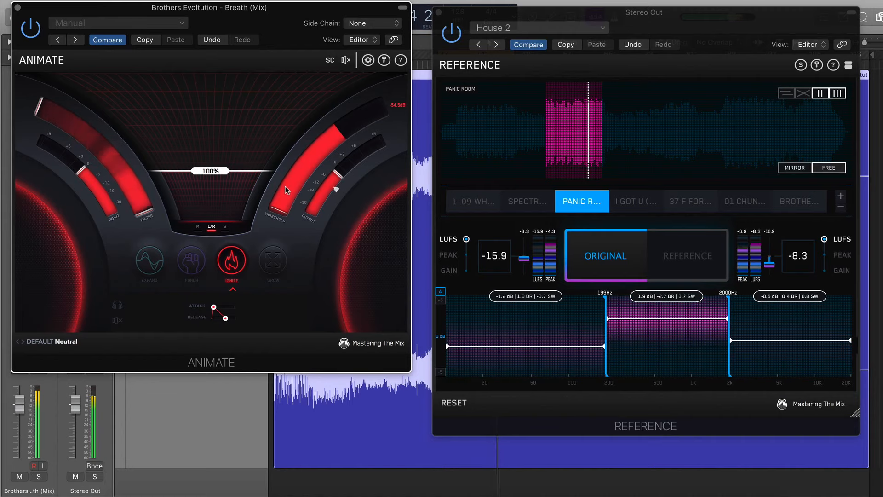
pyautogui.scroll(-5, 230, 186)
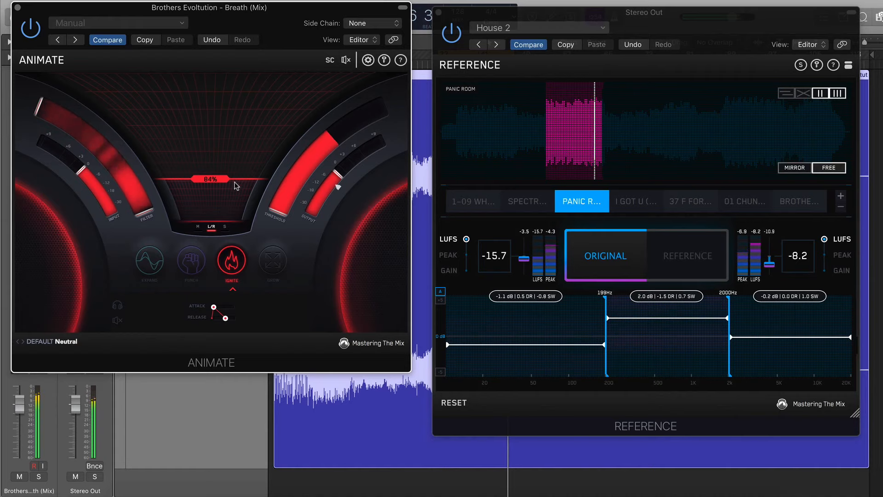
pyautogui.click(346, 61)
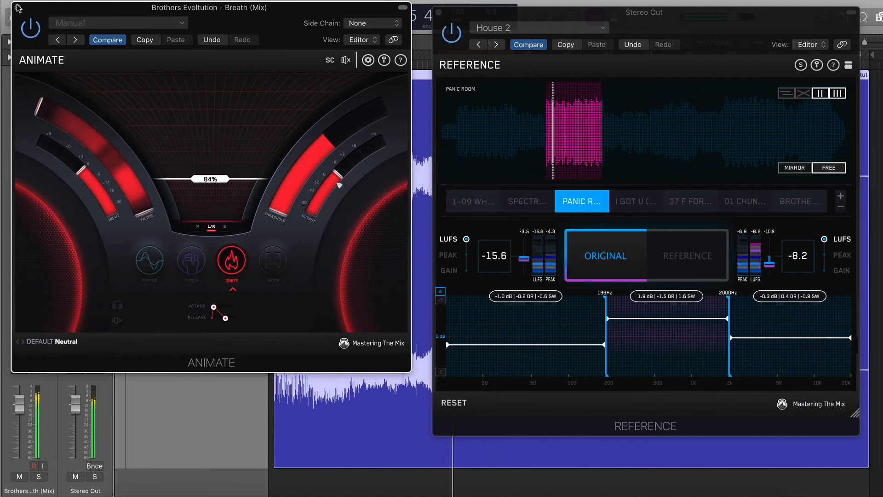
pyautogui.press('super+w')
# Reset REFERENCE's measurements and compare the processed mix with Panic Room again, ending on the original
pyautogui.click(678, 256)
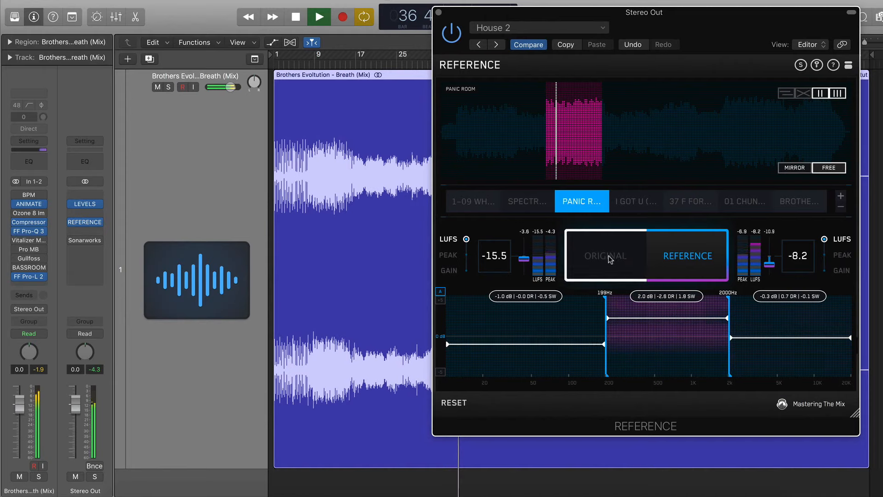
pyautogui.click(463, 405)
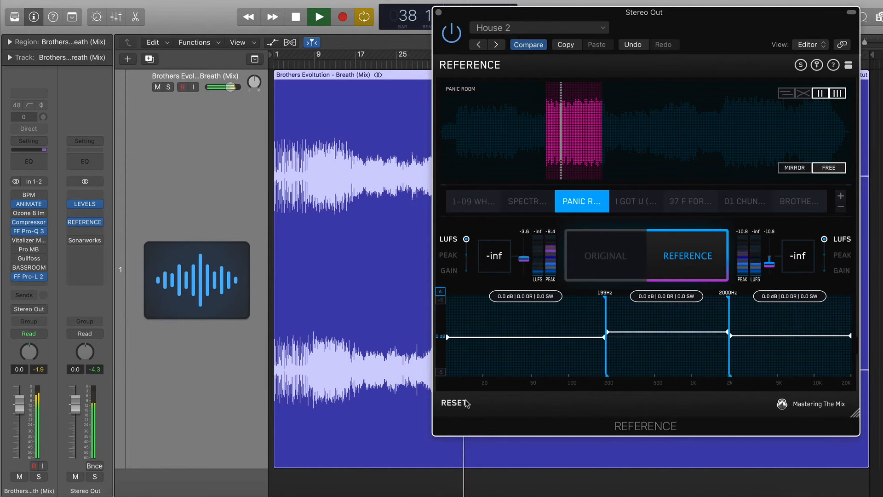
pyautogui.click(622, 254)
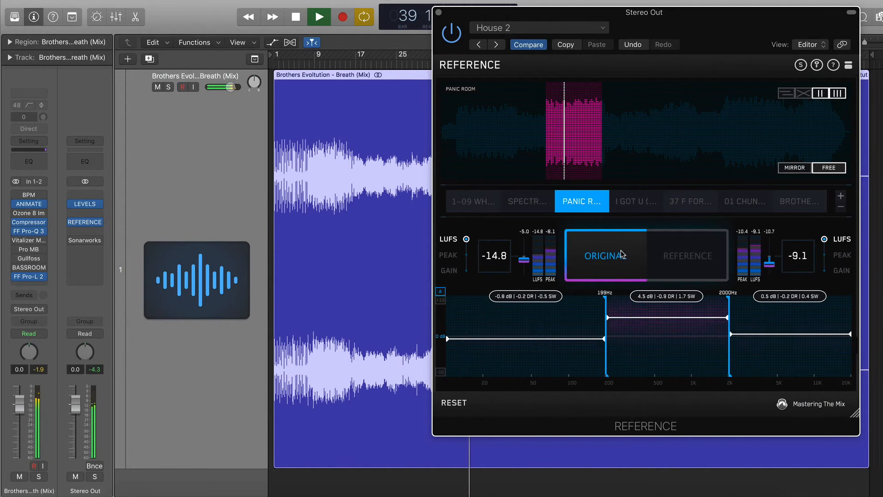
pyautogui.click(676, 259)
pyautogui.click(675, 258)
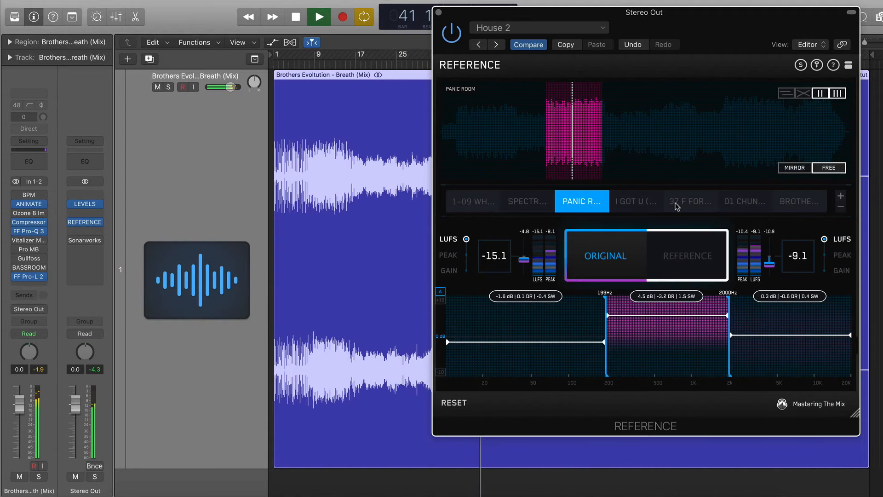
# Move the REFERENCE window clear of the later part of the arrangement, and play the mix from bar 65
pyautogui.moveTo(682, 27); pyautogui.dragTo(353, 51)
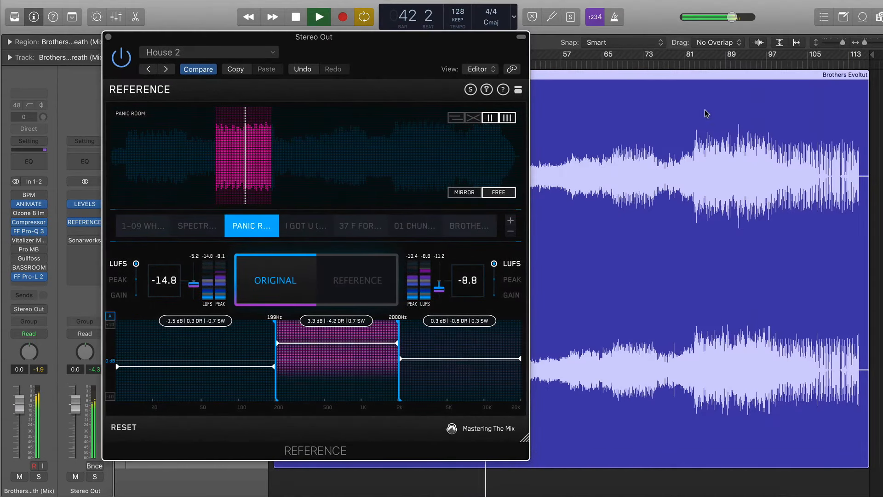
pyautogui.click(630, 60)
pyautogui.click(610, 60)
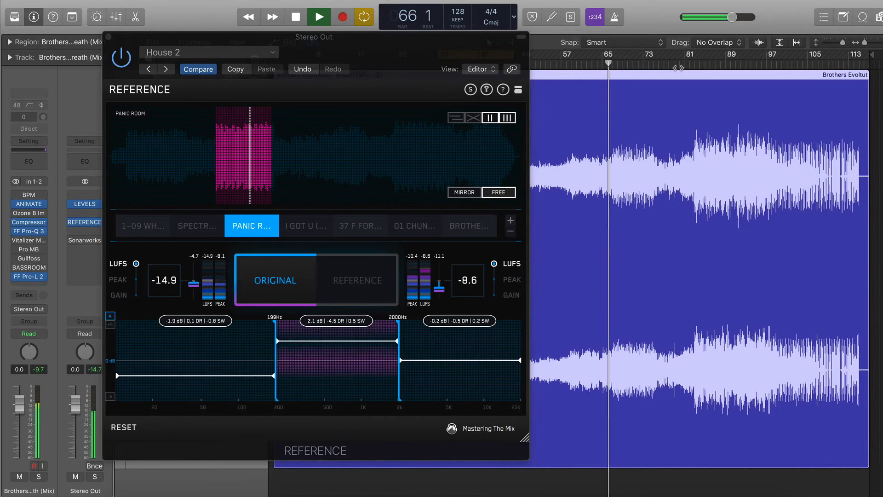
# Play the mix from about bar 82 and again from about bar 91, and return the REFERENCE window over the later arrangement
pyautogui.click(697, 61)
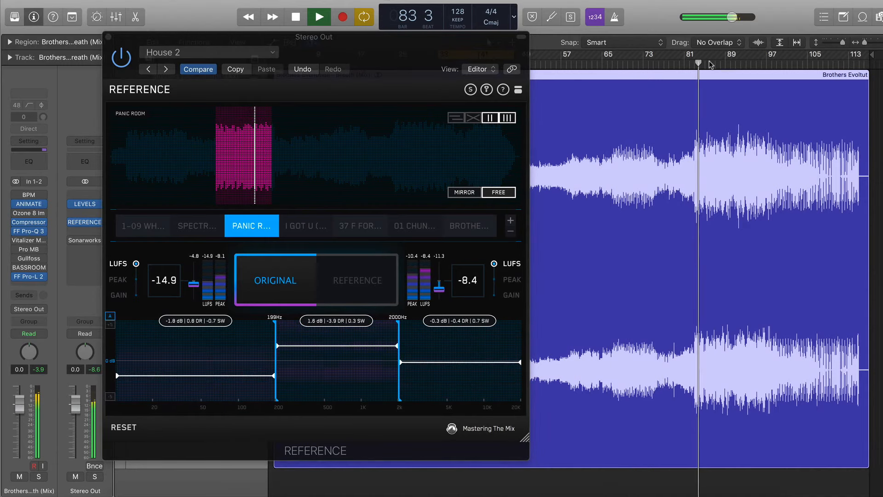
pyautogui.click(741, 61)
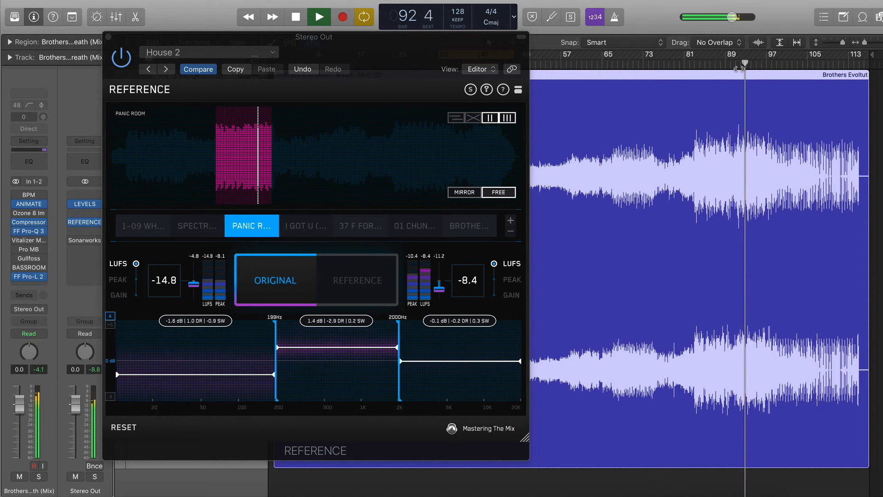
pyautogui.moveTo(488, 37); pyautogui.dragTo(826, 20)
# Compare the processed mix with Panic Room and with the unprocessed Brothers Evoltution - Breath mix in REFERENCE, ending on the original
pyautogui.click(699, 254)
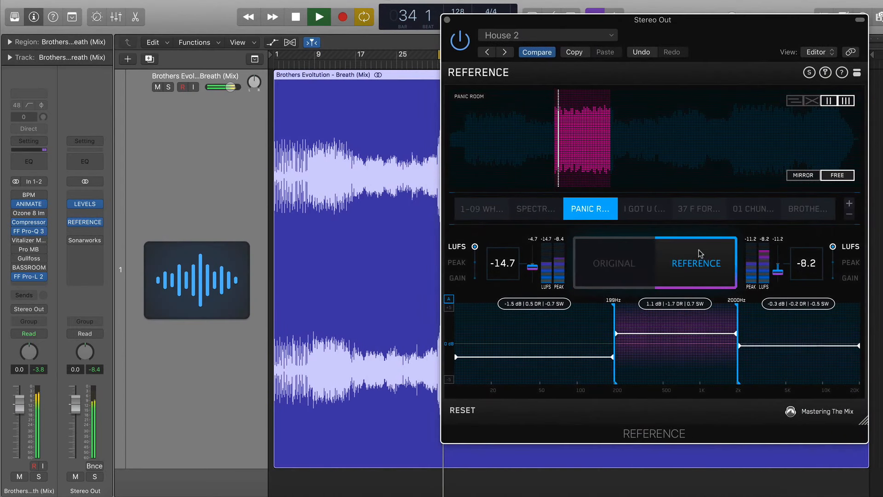
pyautogui.click(621, 255)
pyautogui.click(808, 209)
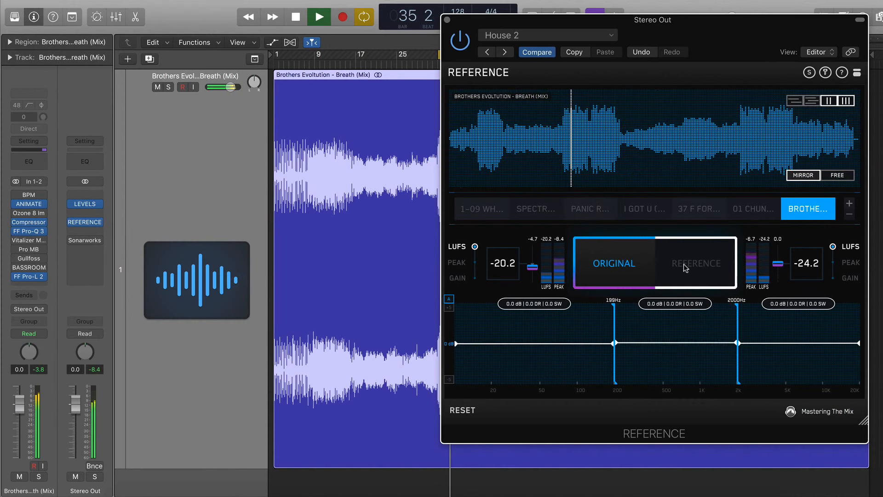
pyautogui.click(692, 266)
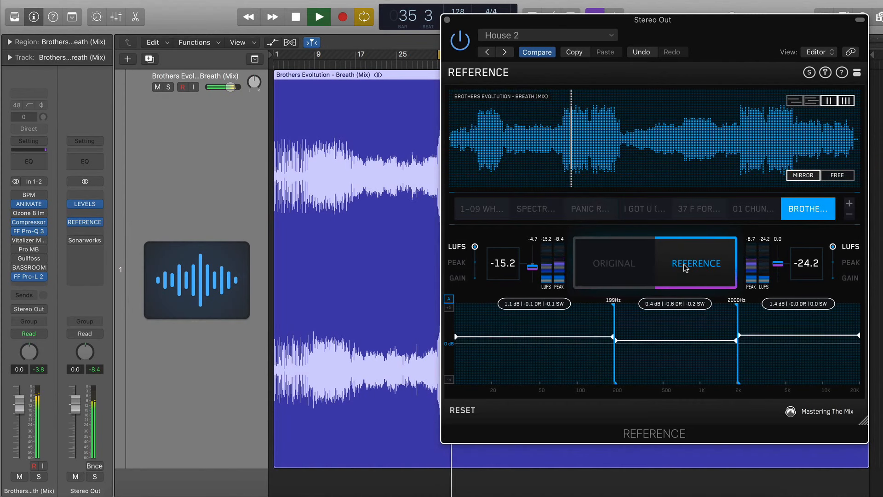
pyautogui.click(621, 265)
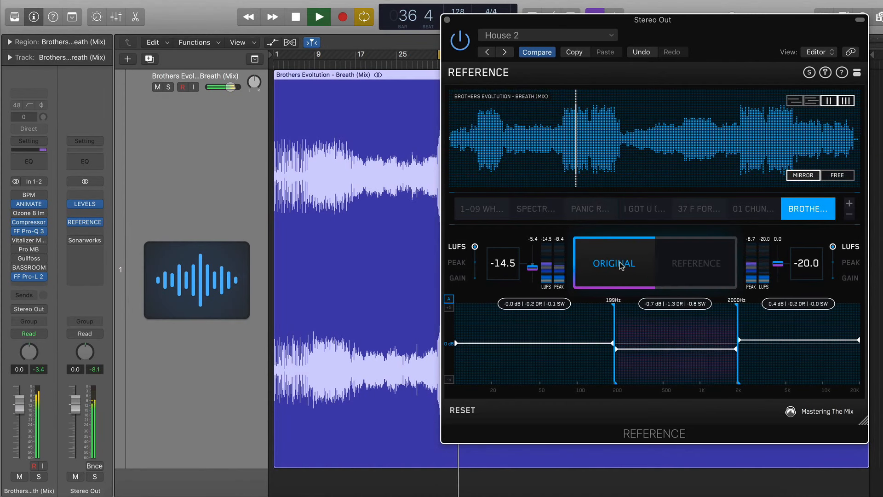
pyautogui.click(706, 266)
pyautogui.click(632, 261)
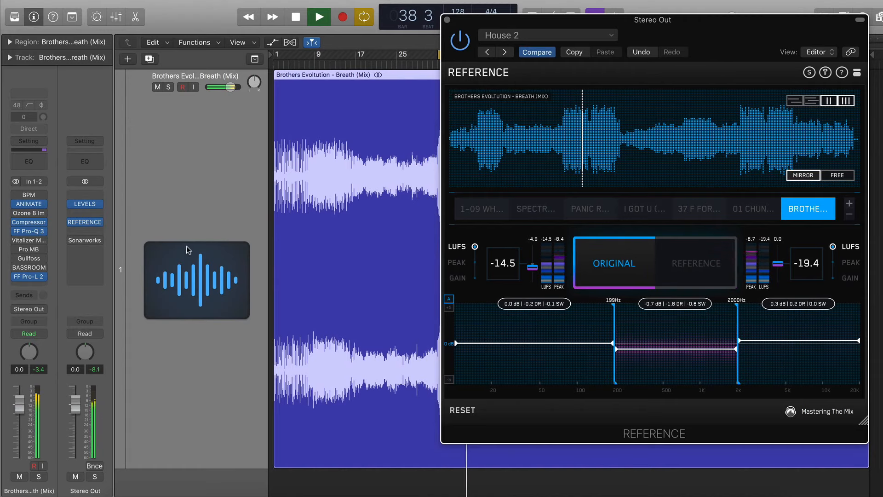
# In FF Pro-Q 3, give a 15519 Hz bell about +3 dB dynamic range, 0 dB gain and Q 0.380, with a 6 dB display range
pyautogui.click(29, 232)
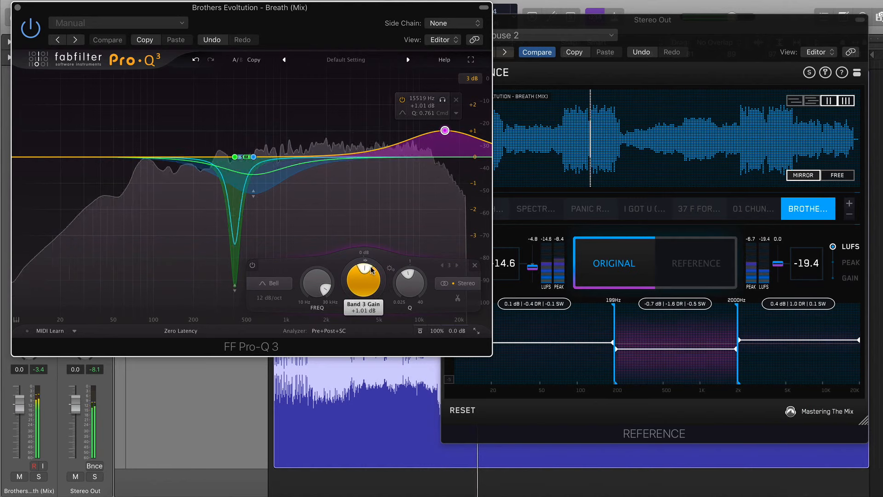
pyautogui.moveTo(371, 265); pyautogui.dragTo(371, 251)
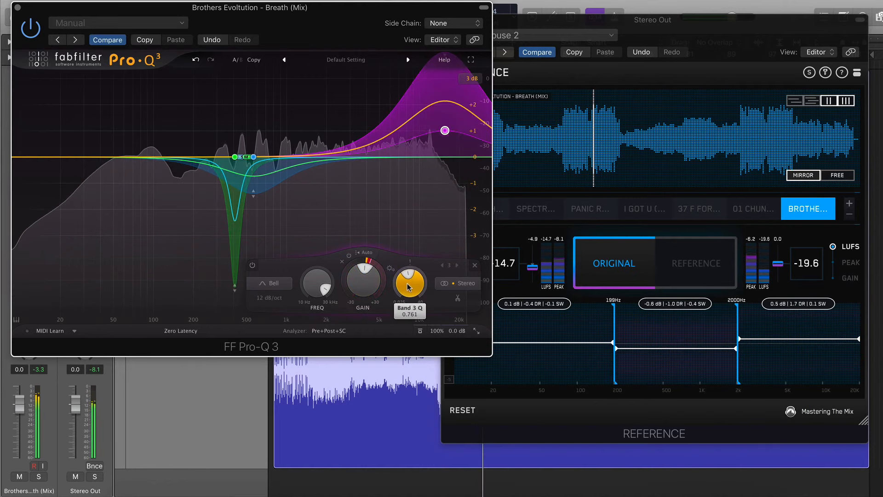
pyautogui.doubleClick(363, 280)
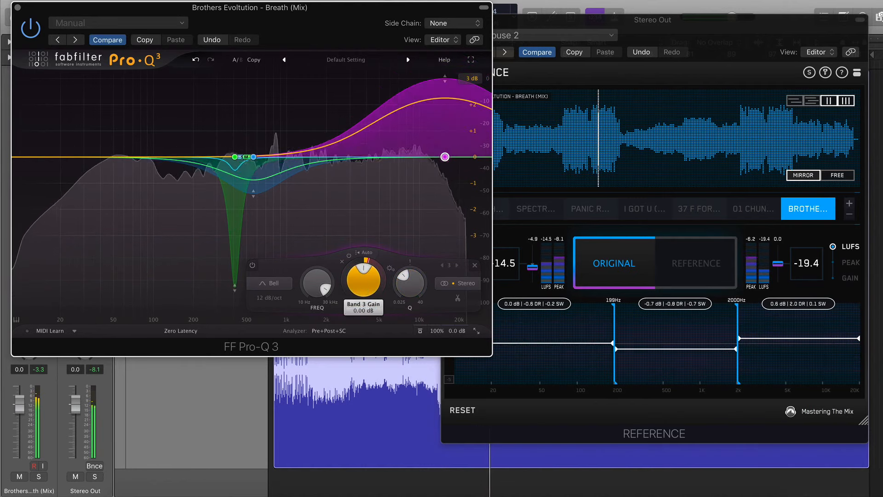
pyautogui.click(472, 78)
pyautogui.click(478, 102)
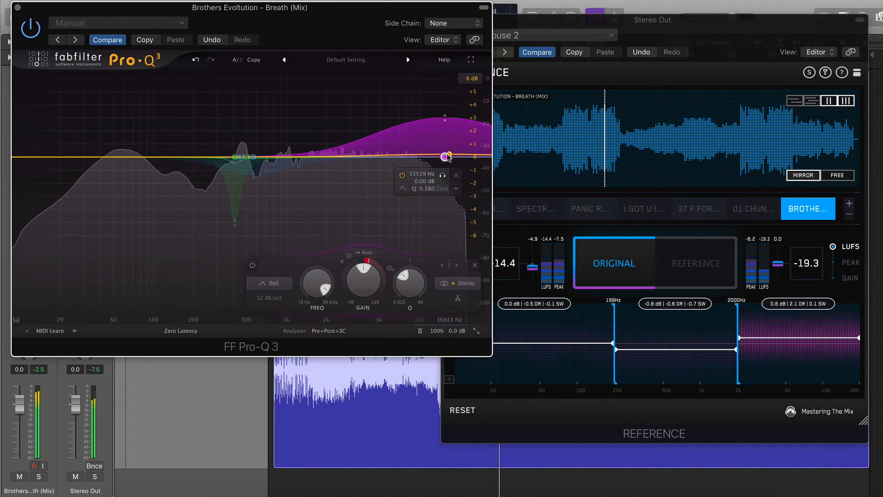
# Restrict the 15519 Hz dynamic boost to the Mid channel and solo the band to hear its range
pyautogui.click(454, 281)
pyautogui.click(457, 260)
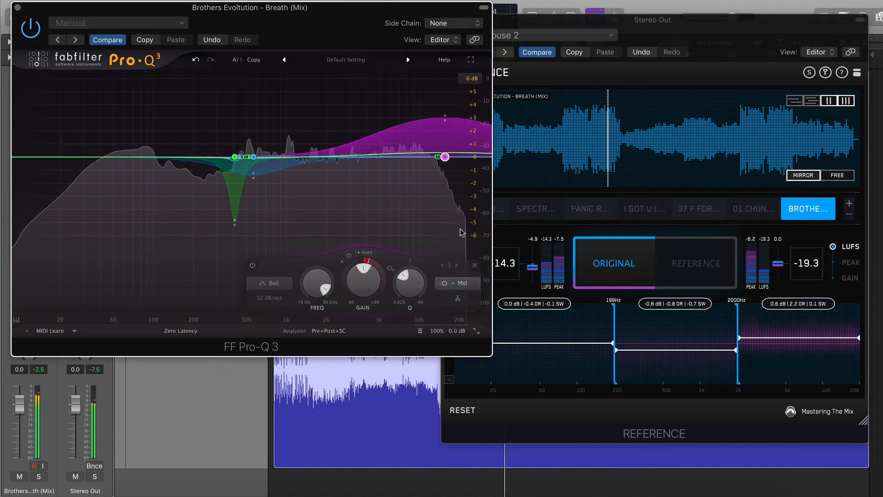
pyautogui.click(443, 85)
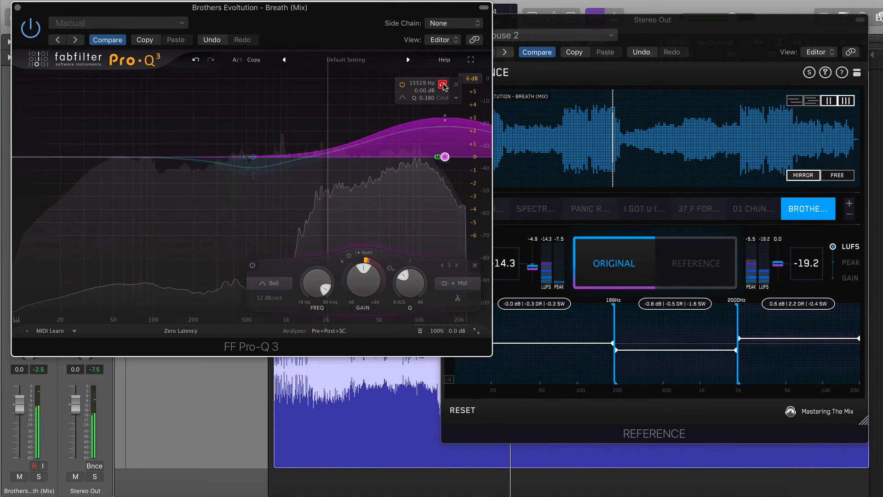
# Add a Side-only bell at about 2.1 kHz with 0 dB gain and a dynamic cut of about 1 dB
pyautogui.click(297, 157)
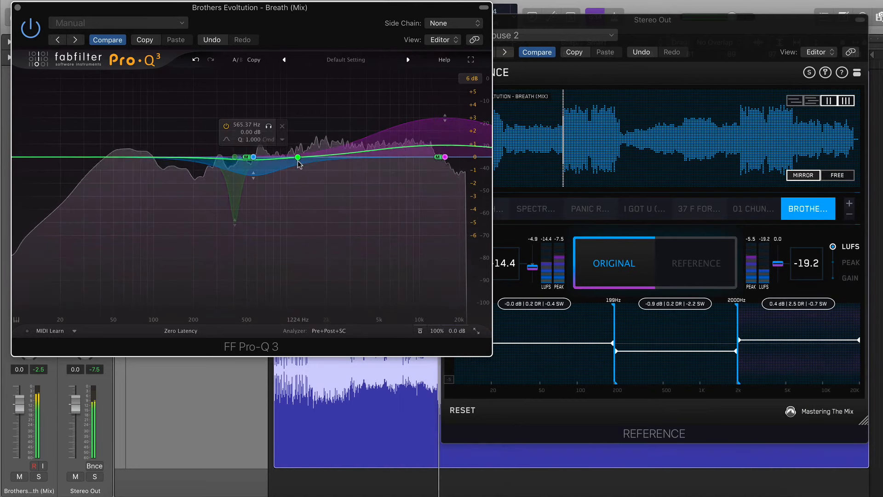
pyautogui.click(309, 157)
pyautogui.click(407, 284)
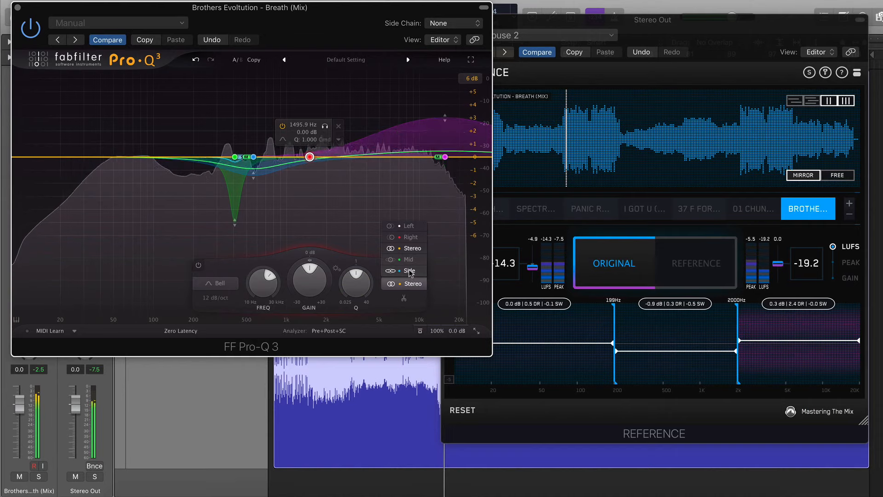
pyautogui.click(409, 271)
pyautogui.moveTo(324, 130); pyautogui.dragTo(343, 134)
pyautogui.doubleClick(337, 262)
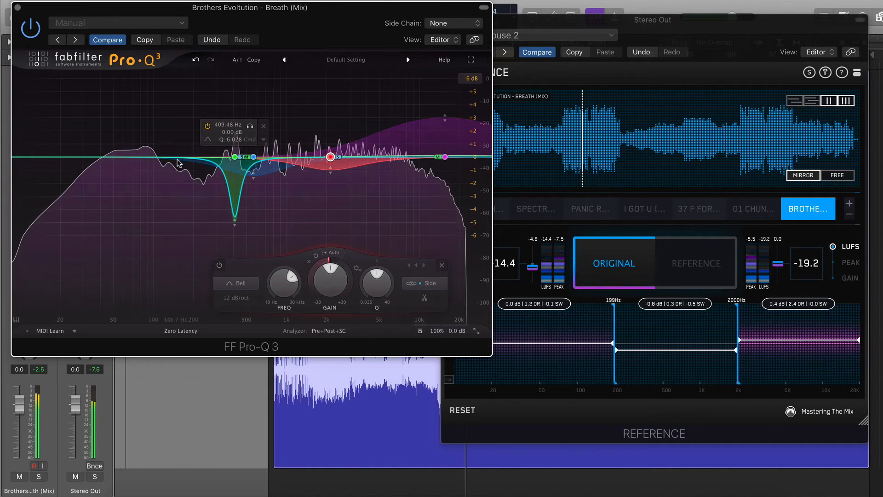
# Add a Mid-only bell at 132.51 Hz with 0 dB gain and a dynamic boost of about 2 dB
pyautogui.click(159, 158)
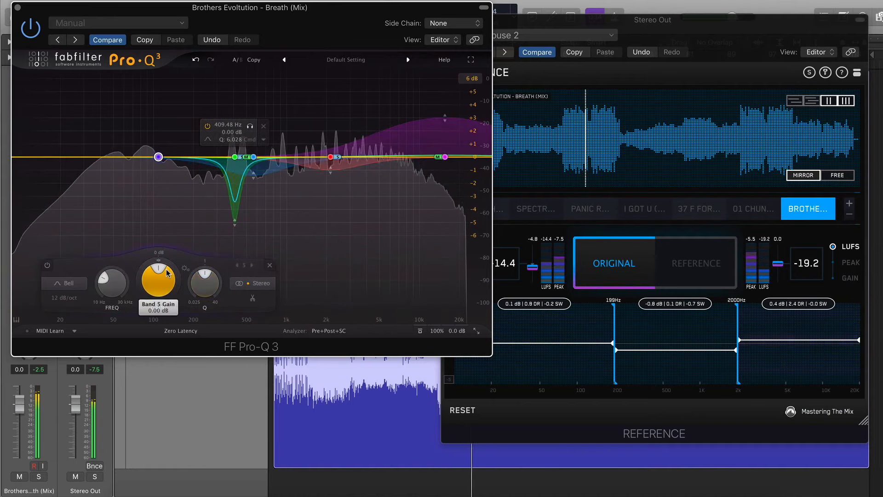
pyautogui.click(252, 283)
pyautogui.click(257, 261)
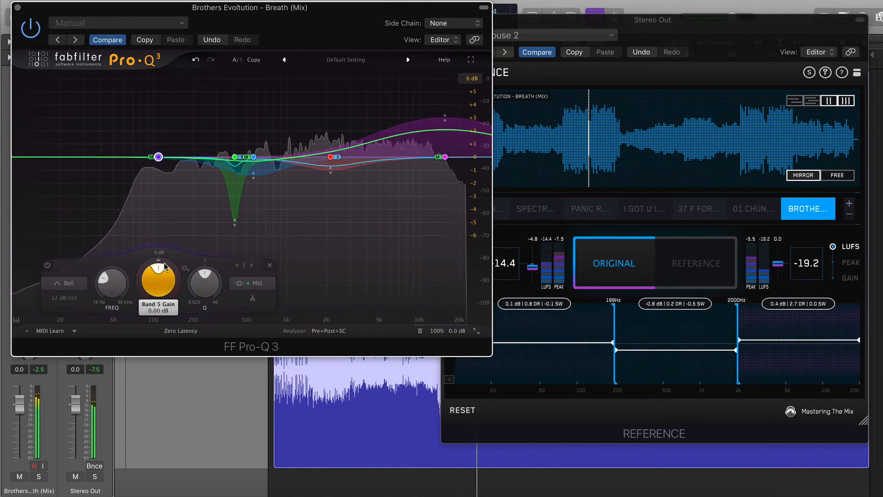
pyautogui.moveTo(165, 265); pyautogui.dragTo(166, 253)
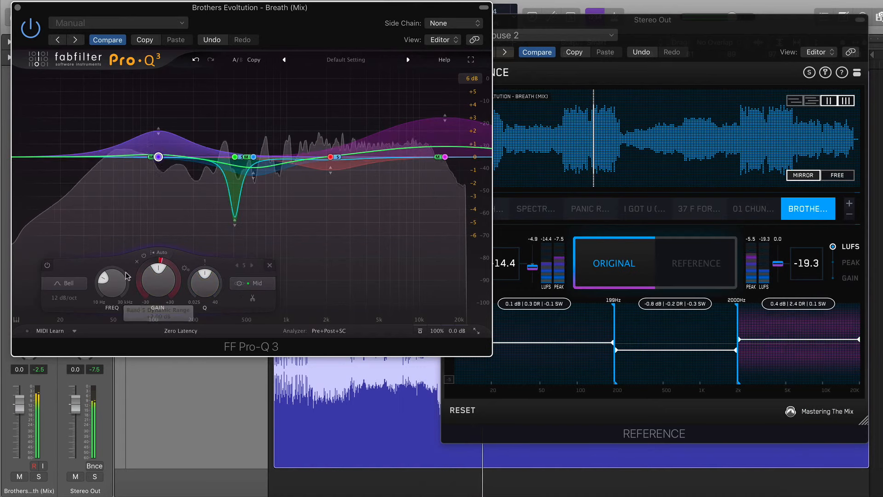
pyautogui.moveTo(112, 287); pyautogui.dragTo(112, 282)
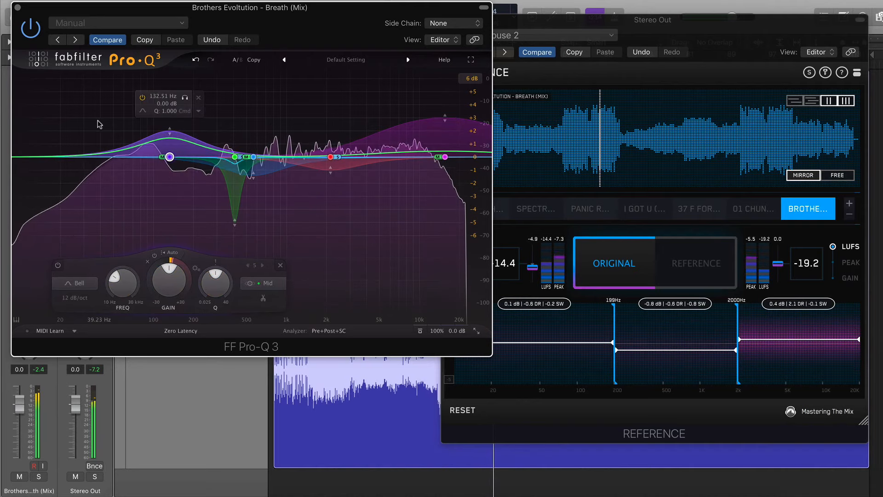
# Close FF Pro-Q 3 and compare the equalised mix with the unprocessed mix in REFERENCE, ending on the original
pyautogui.click(18, 8)
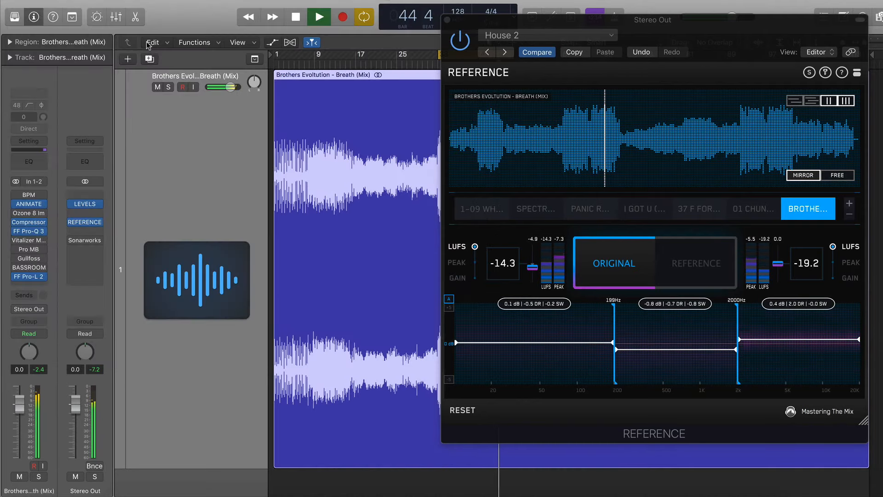
pyautogui.click(703, 267)
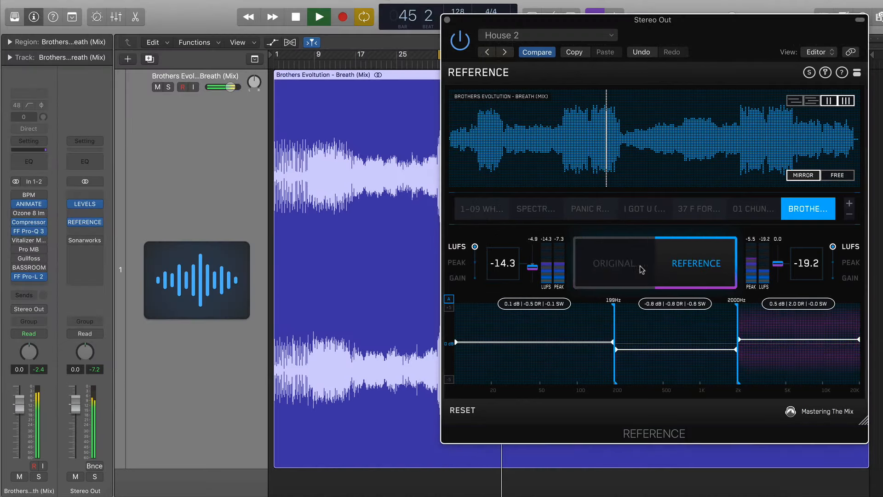
pyautogui.click(611, 270)
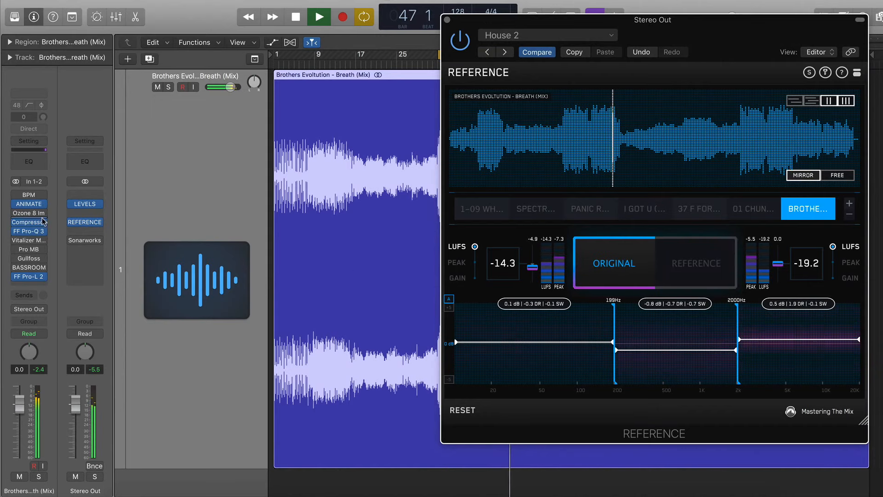
# Enable Ozone 8 Imager and set the stereo width to 34.2 for band 3 and 32.9 for band 4
pyautogui.moveTo(16, 214)
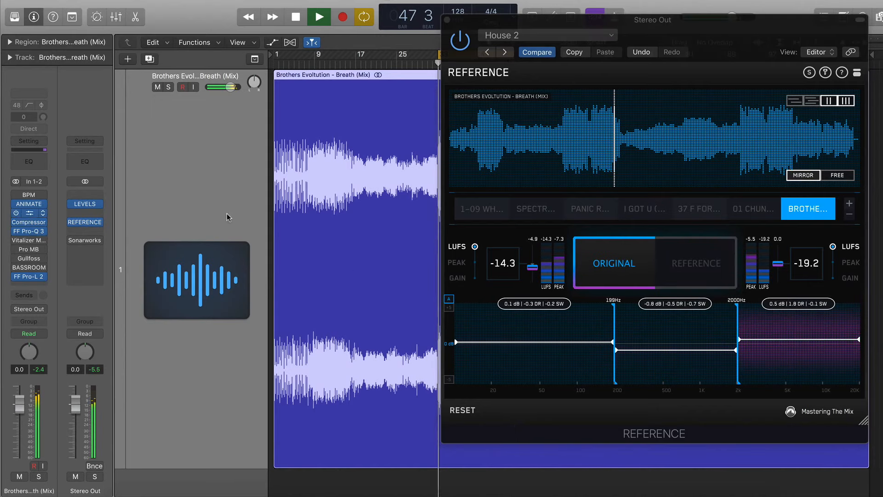
pyautogui.click(30, 213)
pyautogui.moveTo(169, 214); pyautogui.dragTo(168, 199)
pyautogui.moveTo(216, 213)
pyautogui.mouseDown()
pyautogui.moveTo(216, 180)
pyautogui.moveTo(216, 204)
pyautogui.mouseUp()
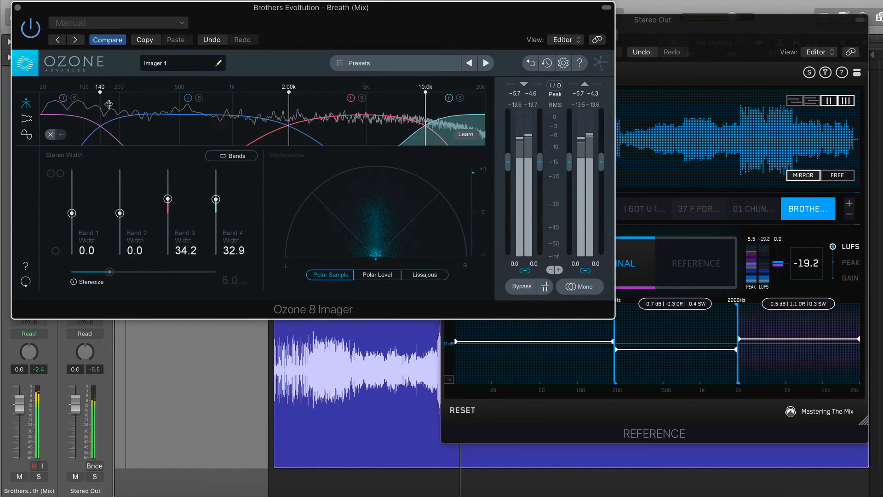
# Close the imager and compare the widened mix with the unprocessed mix in REFERENCE, ending on the original
pyautogui.click(627, 263)
pyautogui.click(626, 263)
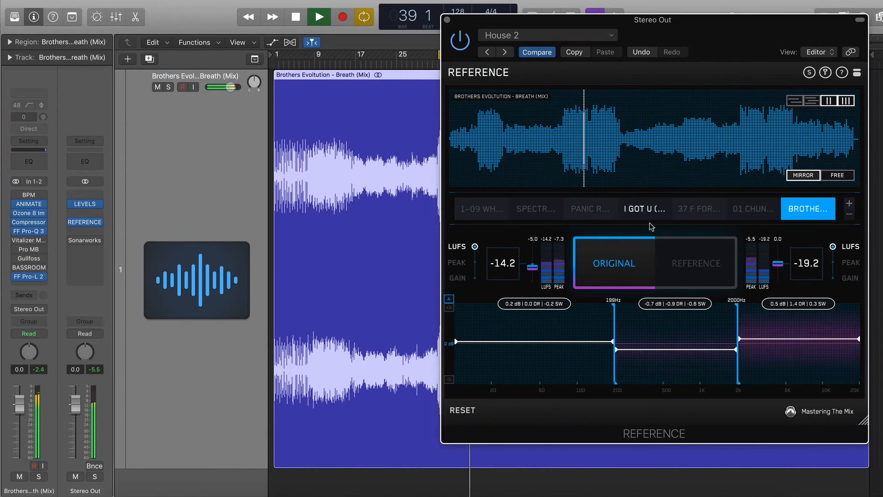
pyautogui.click(693, 279)
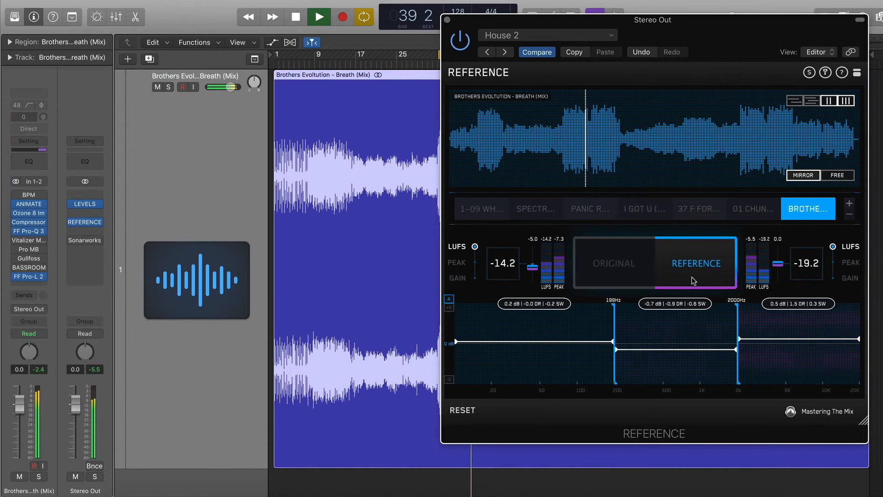
pyautogui.click(614, 268)
# Enable Vitalizer MK2-T on the mix track and turn its Bass control toward Soft
pyautogui.moveTo(36, 244)
pyautogui.click(17, 241)
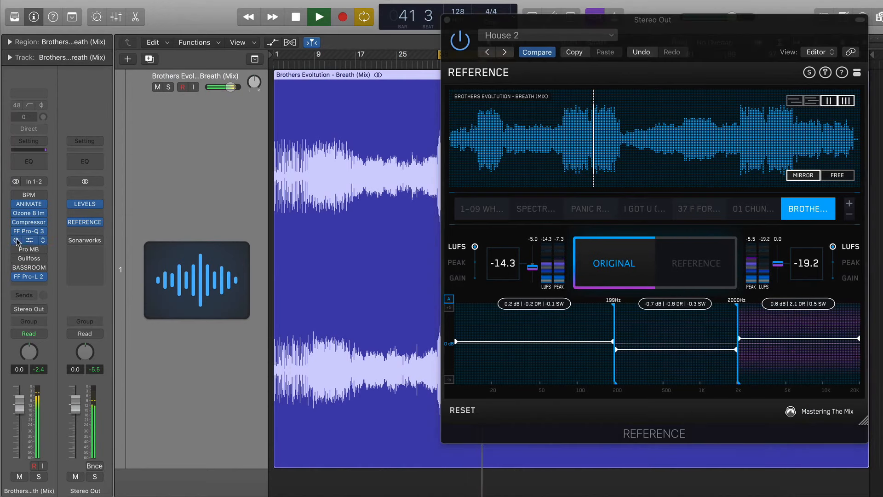
pyautogui.click(29, 240)
pyautogui.moveTo(119, 78); pyautogui.dragTo(120, 141)
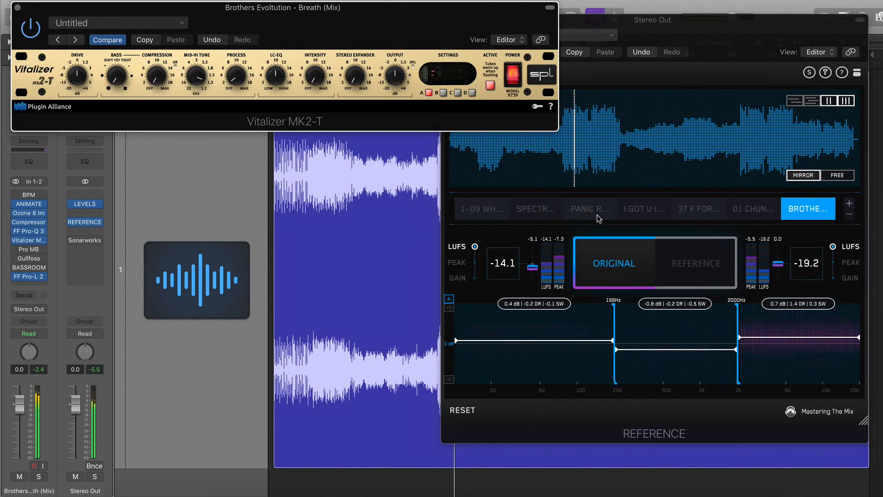
# Compare the Vitalizer-processed mix with the Where Are Ü Now reference, ending on the original
pyautogui.click(481, 208)
pyautogui.click(619, 260)
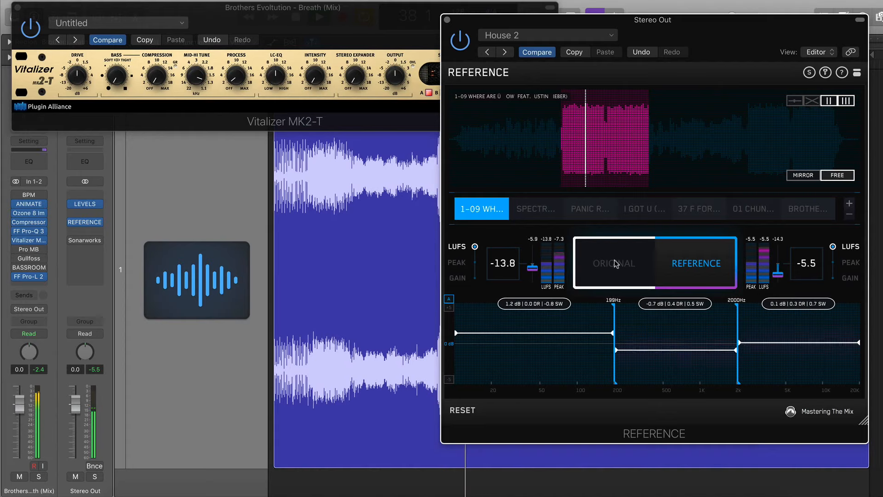
pyautogui.click(616, 264)
# Select the Spectrum reference briefly, then switch to Panic Room and compare it repeatedly with the processed mix, ending on the original
pyautogui.click(543, 215)
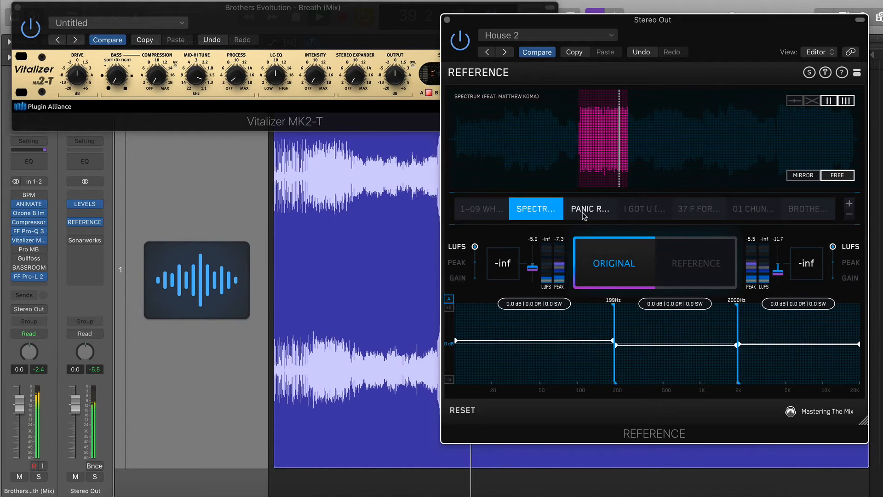
pyautogui.click(590, 209)
pyautogui.click(668, 258)
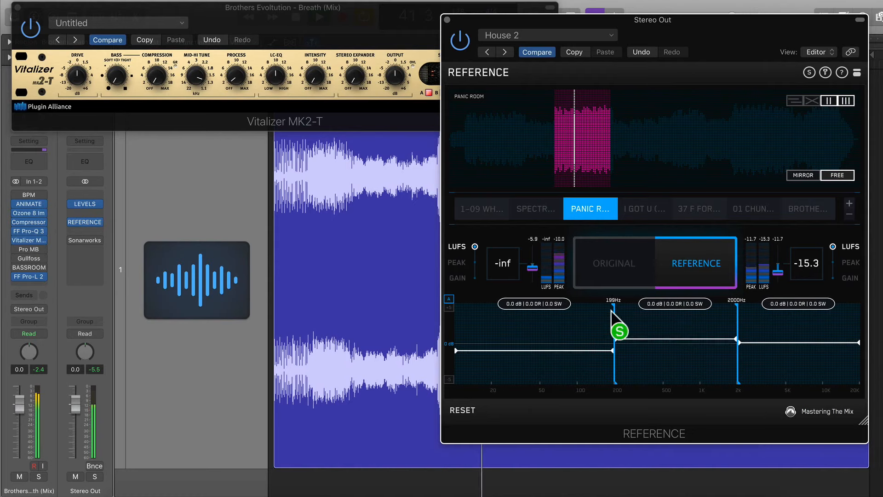
pyautogui.click(621, 261)
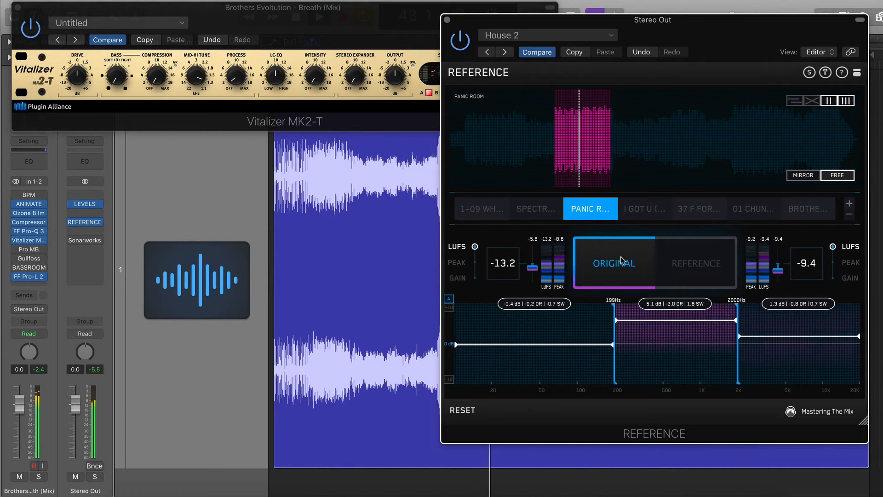
pyautogui.click(690, 263)
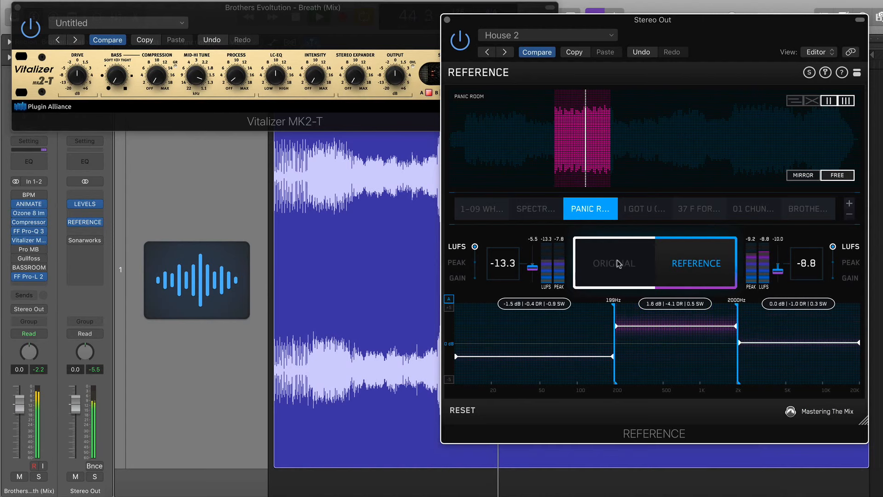
pyautogui.click(619, 263)
# Switch REFERENCE to the unprocessed Brothers Evoltution mix, compare it with the original, and close Vitalizer
pyautogui.click(807, 208)
pyautogui.click(676, 260)
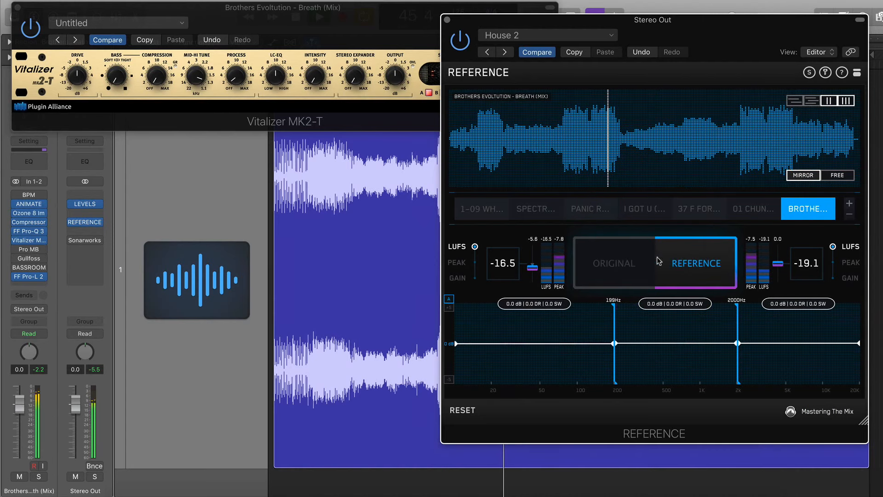
pyautogui.click(616, 262)
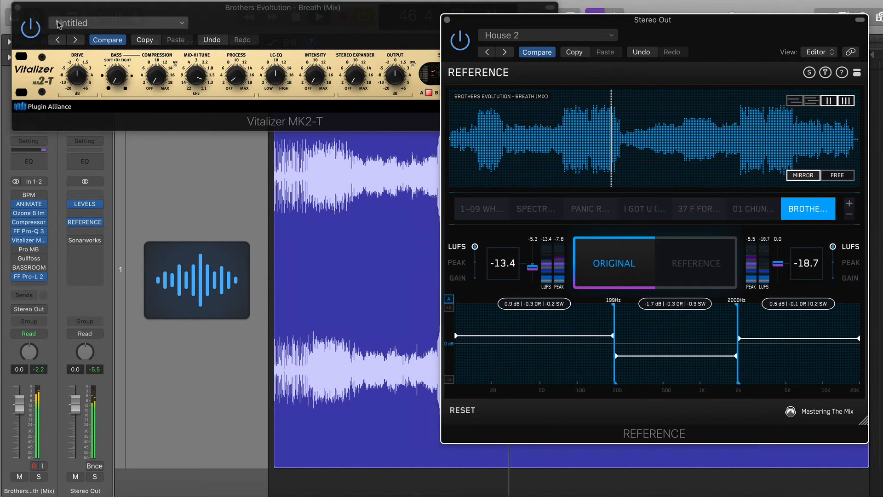
pyautogui.click(18, 8)
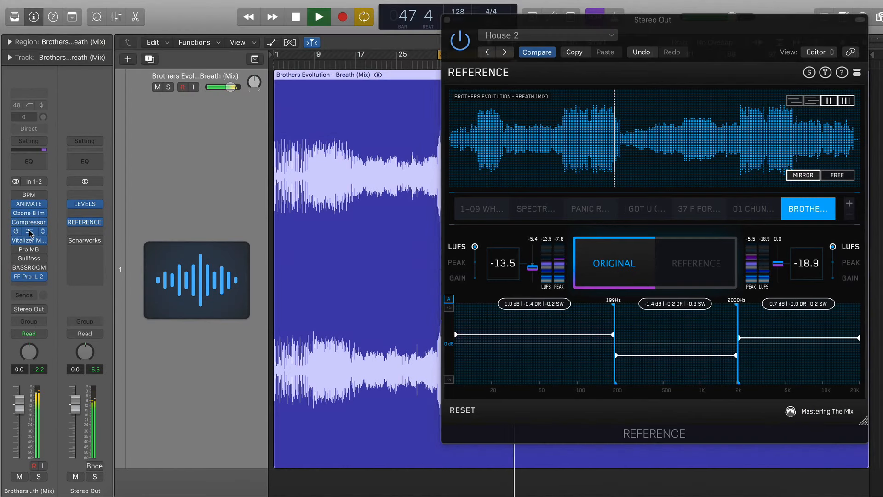
# Add a side-only bell cut of about 1.1 dB near 12.4 kHz in Pro-Q 3 and compare it with the unprocessed mix
pyautogui.click(30, 231)
pyautogui.click(415, 158)
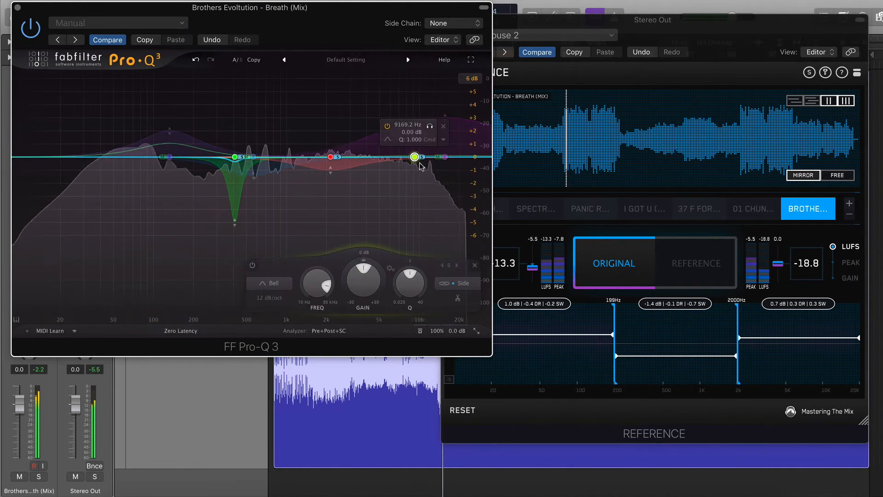
pyautogui.click(436, 127)
pyautogui.click(435, 125)
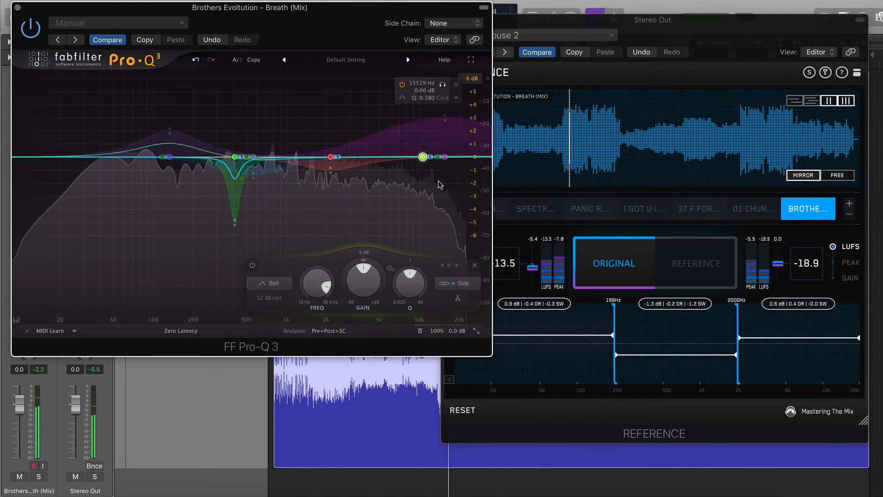
pyautogui.moveTo(421, 157); pyautogui.dragTo(432, 171)
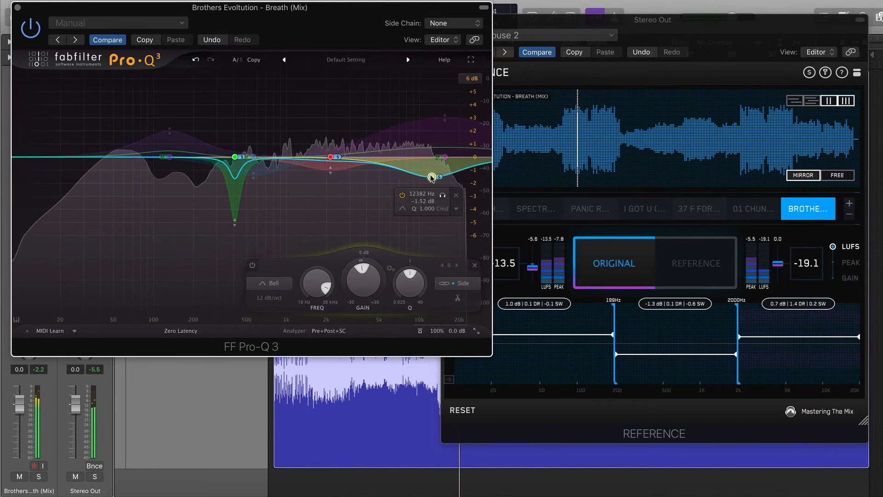
pyautogui.click(669, 255)
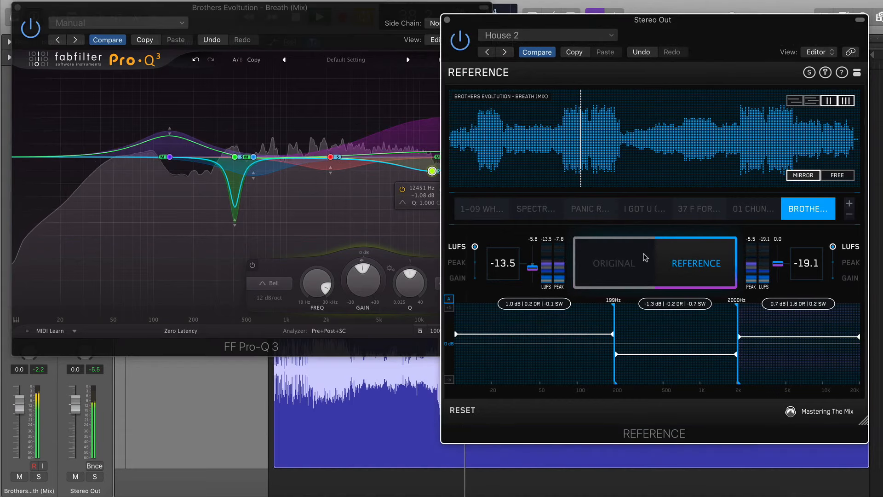
pyautogui.click(637, 255)
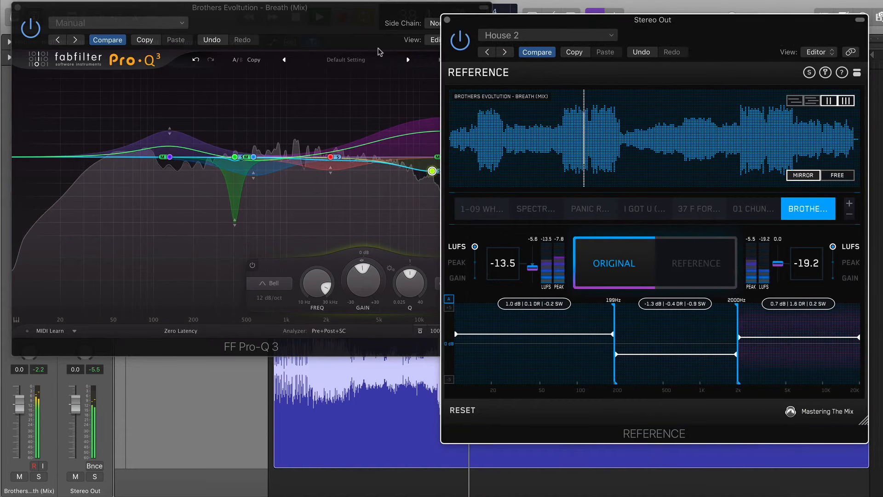
# Add a mid-only dynamic bell boost in Pro-Q 3 at about 2.1 kHz with Q around 0.65
pyautogui.click(73, 14)
pyautogui.click(297, 159)
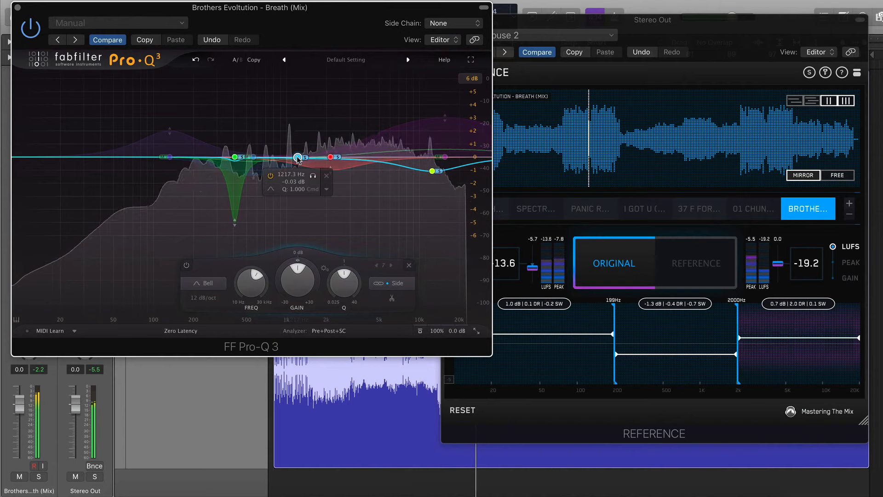
pyautogui.click(391, 283)
pyautogui.click(382, 258)
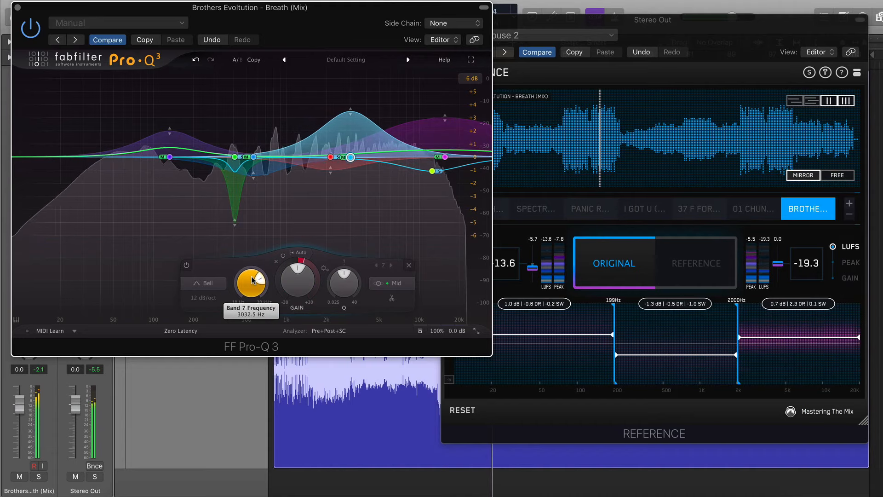
pyautogui.moveTo(260, 281); pyautogui.dragTo(252, 281)
pyautogui.moveTo(347, 285); pyautogui.dragTo(345, 286)
# Check the new mid boost against the unprocessed mix and reduce its dynamic range to about 2 dB
pyautogui.click(685, 267)
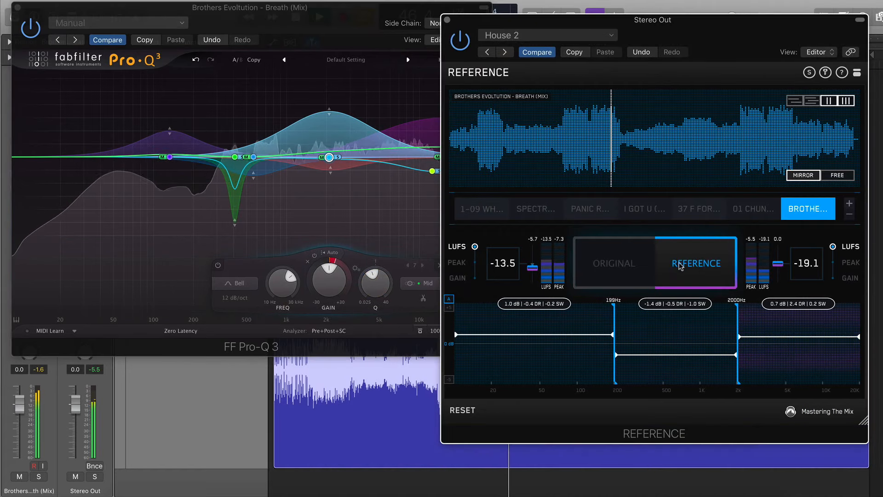
pyautogui.click(622, 269)
pyautogui.click(354, 103)
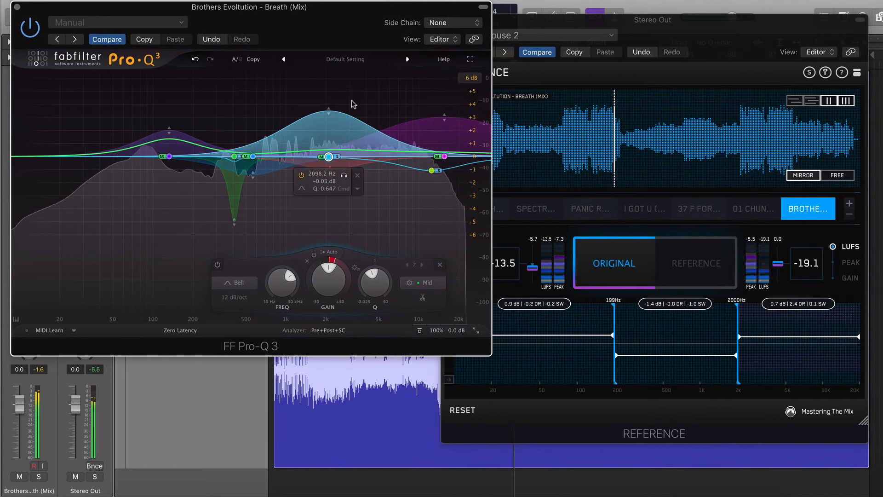
# Switch repeatedly between the equalized mix and the unprocessed mix, ending on the original, and close Pro-Q 3
pyautogui.click(620, 265)
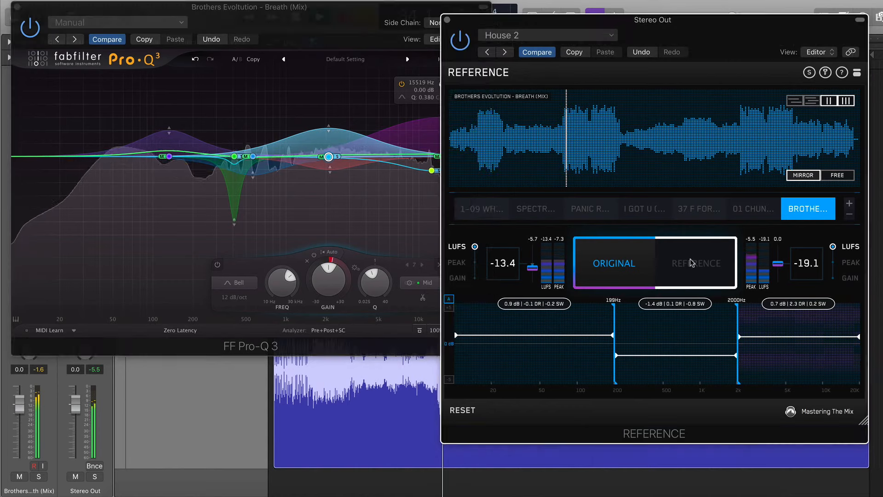
pyautogui.click(619, 264)
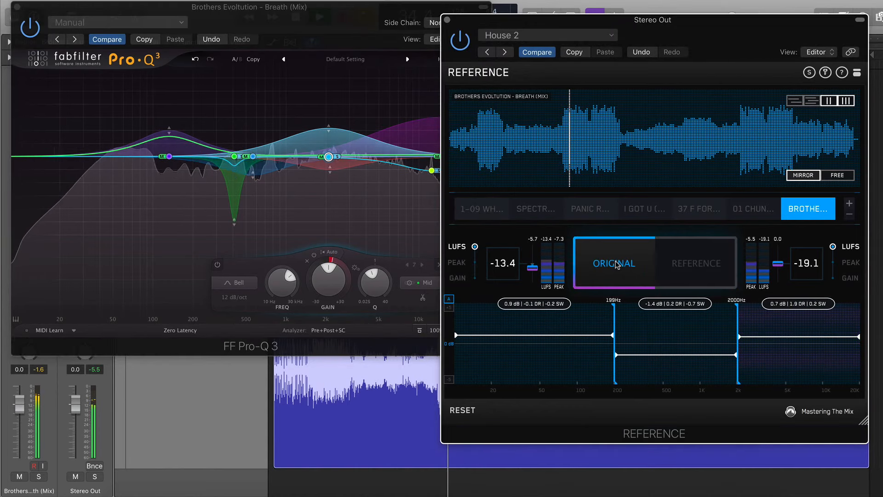
pyautogui.click(677, 269)
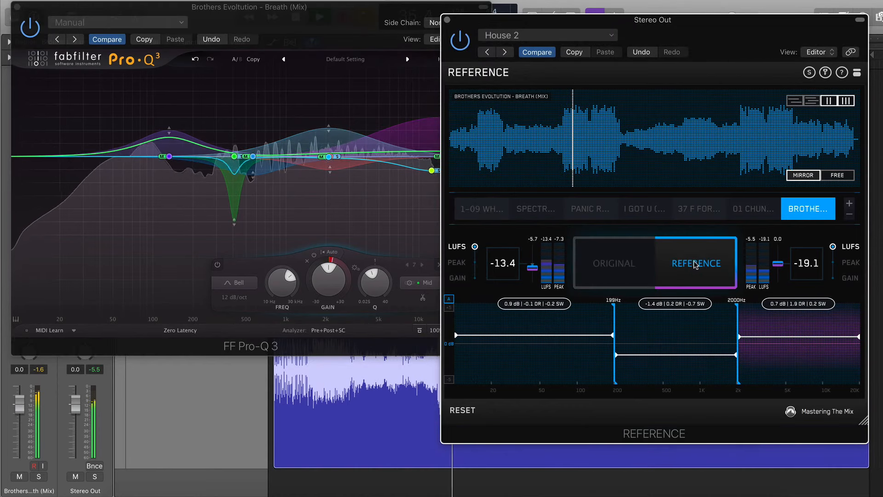
pyautogui.click(634, 262)
pyautogui.click(17, 7)
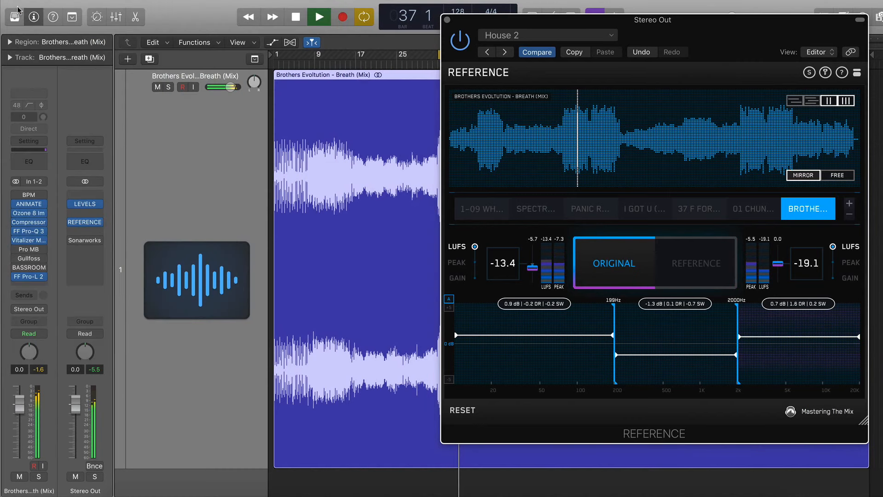
# Enable Gullfoss on the mix track and set Recover to 17% and Tame to 84%
pyautogui.click(195, 162)
pyautogui.moveTo(43, 262)
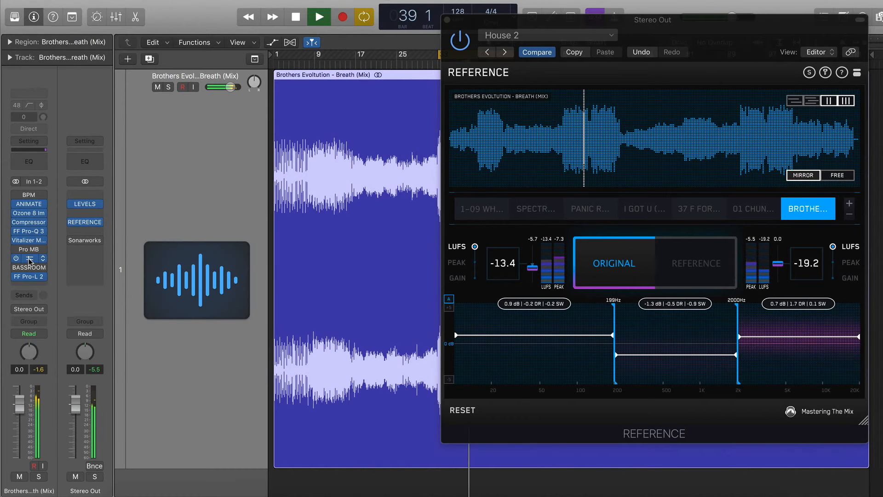
pyautogui.click(29, 260)
pyautogui.moveTo(175, 74)
pyautogui.mouseDown()
pyautogui.moveTo(175, 64)
pyautogui.moveTo(175, 72)
pyautogui.mouseUp()
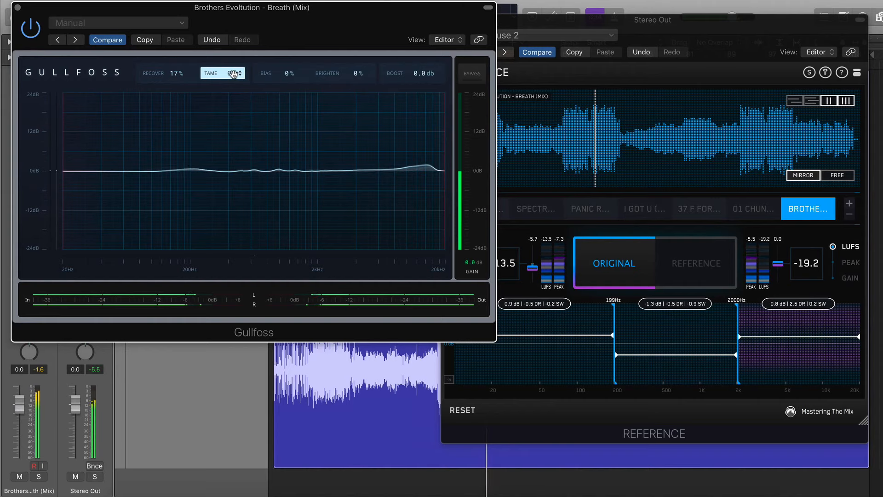
pyautogui.moveTo(230, 73); pyautogui.dragTo(230, 48)
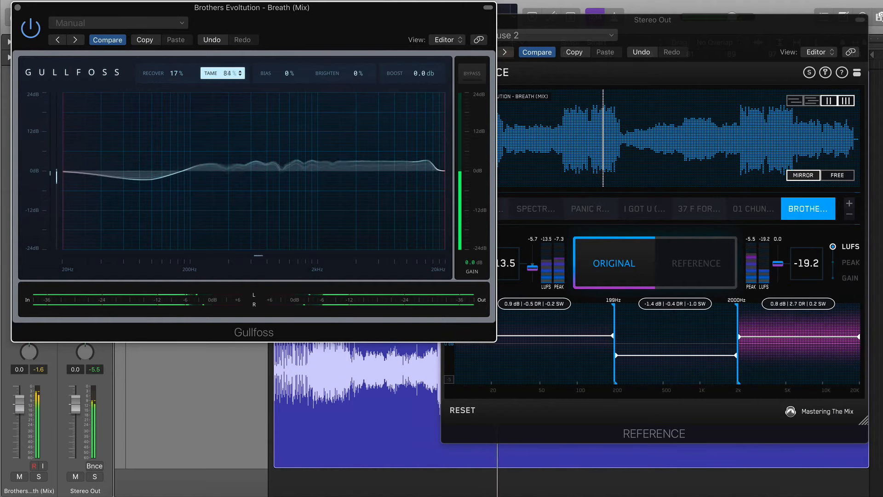
# Compare the Gullfoss-processed mix with the unprocessed mix and lower Tame to 0%
pyautogui.click(713, 262)
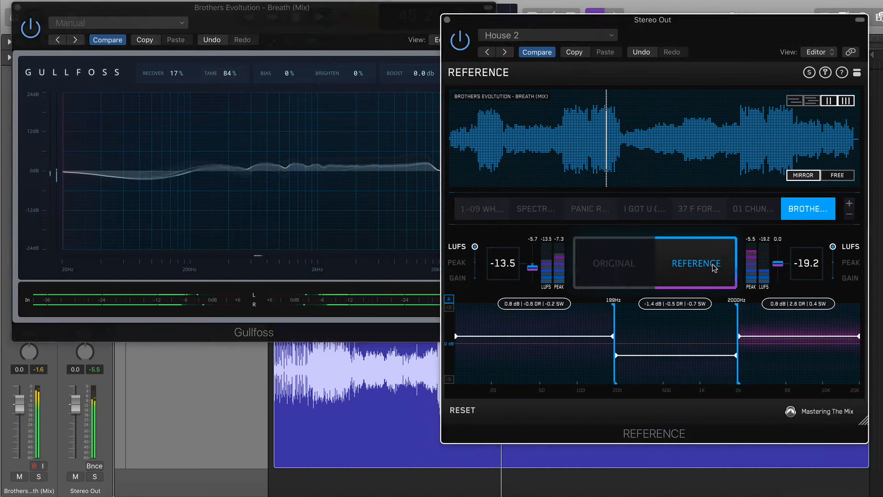
pyautogui.click(641, 262)
pyautogui.moveTo(228, 73); pyautogui.dragTo(228, 88)
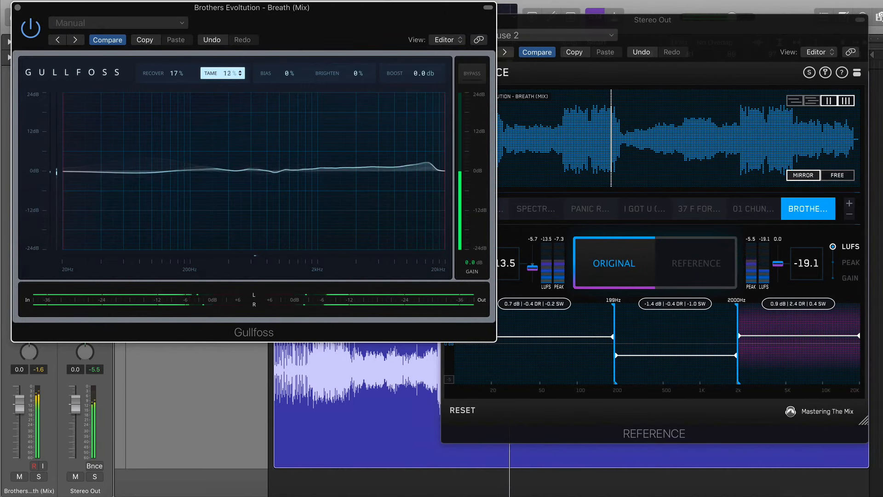
# Set Gullfoss Recover to 20% and toggle its bypass to hear the difference
pyautogui.click(30, 30)
pyautogui.click(29, 31)
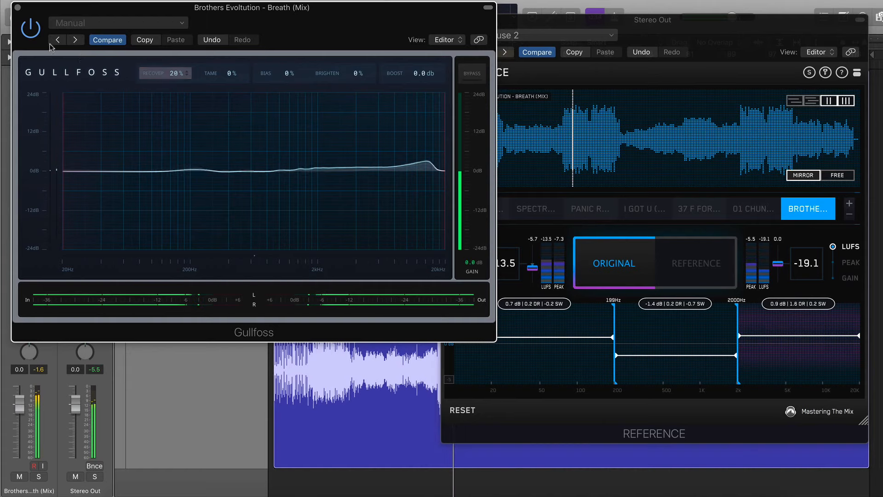
pyautogui.click(31, 32)
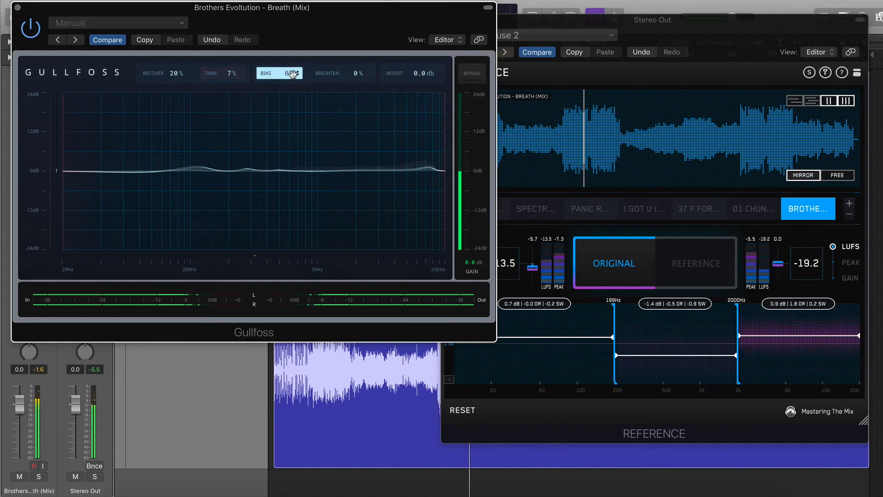
# Set Gullfoss Tame to 7% and Bias to -5%, compare with bypass and the unprocessed mix, and close the plug-in
pyautogui.click(31, 29)
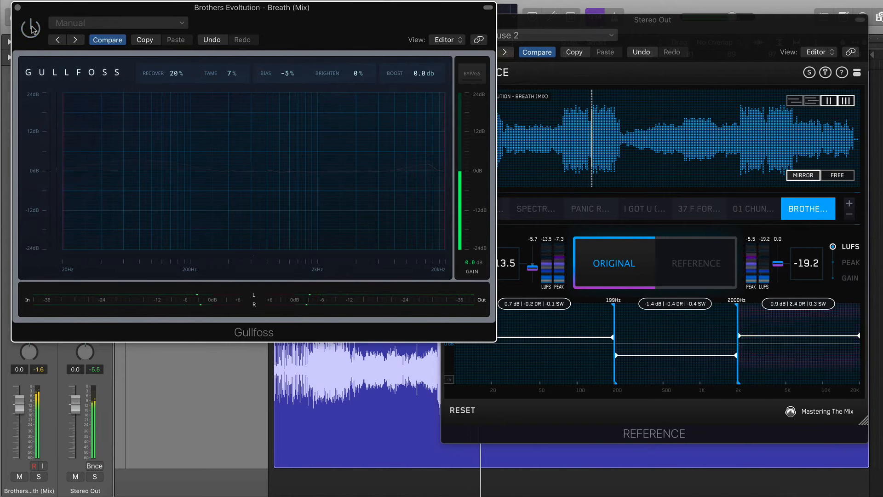
pyautogui.click(31, 28)
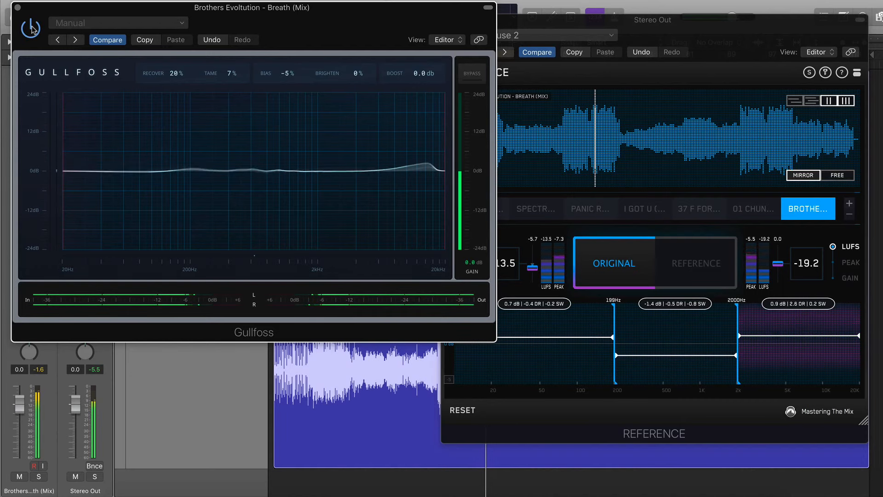
pyautogui.click(657, 271)
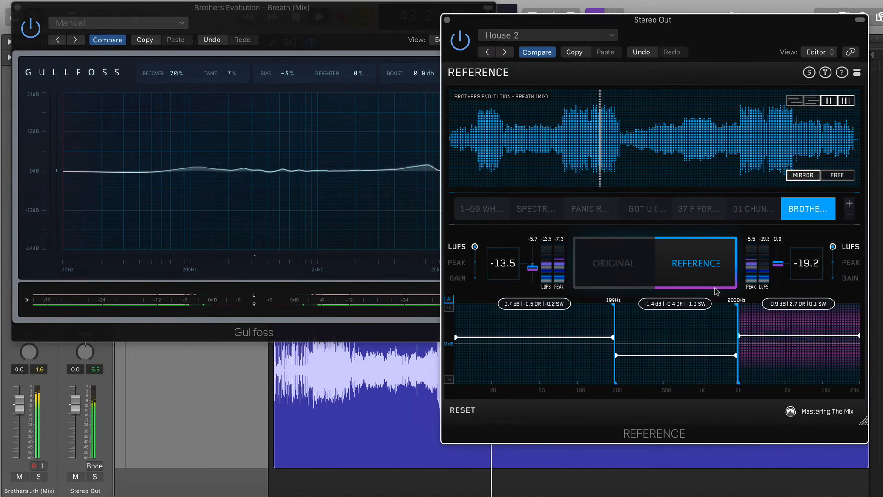
pyautogui.click(648, 272)
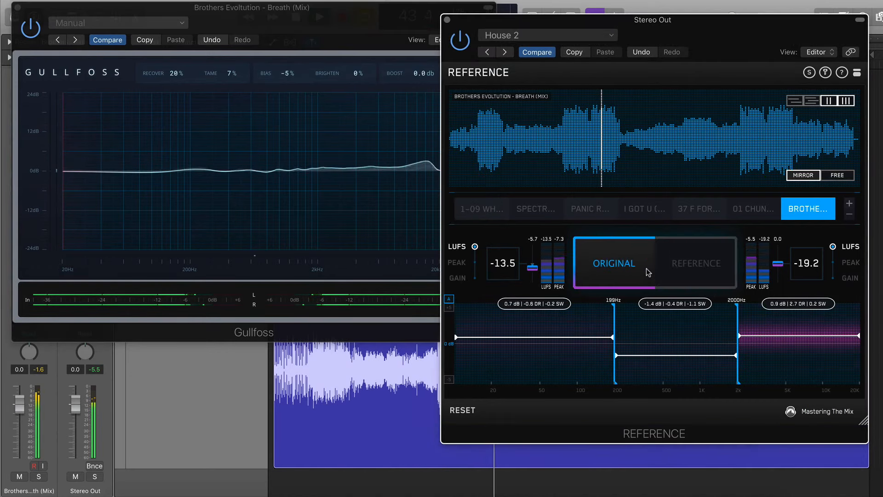
pyautogui.click(17, 8)
# Enable BASSROOM on the mix track and load the House Electro target preset
pyautogui.click(16, 268)
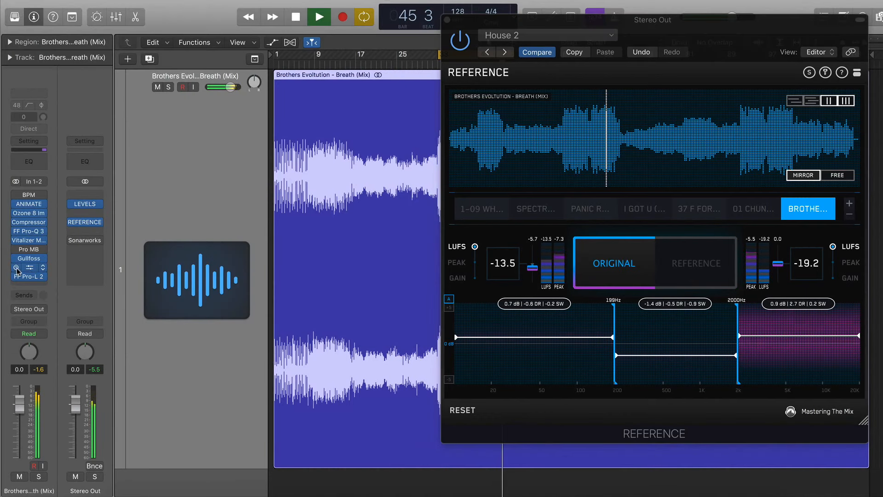
pyautogui.click(27, 270)
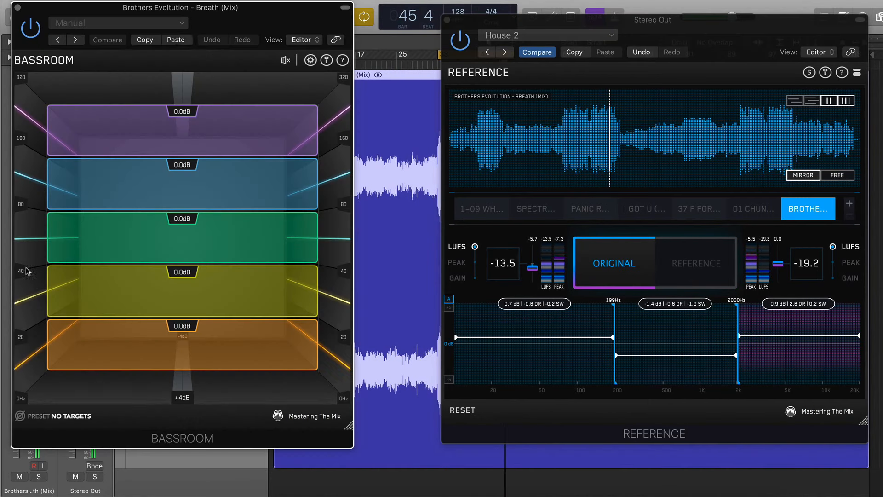
pyautogui.click(60, 418)
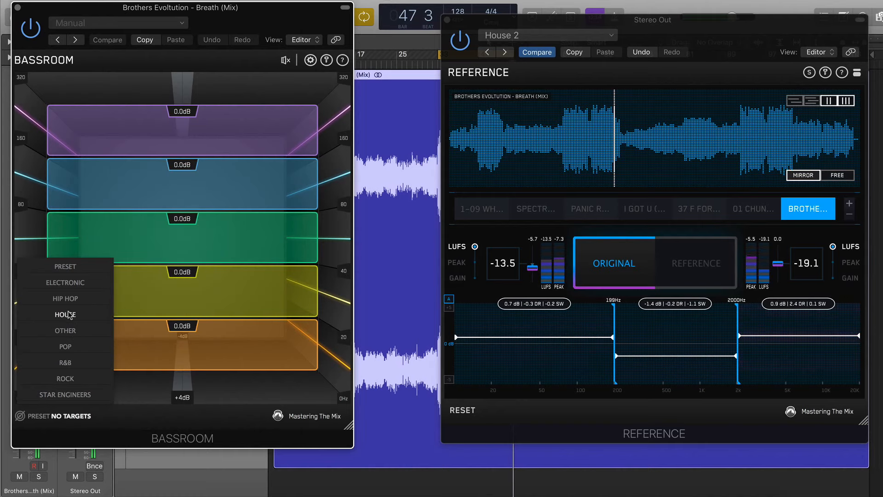
pyautogui.moveTo(69, 315)
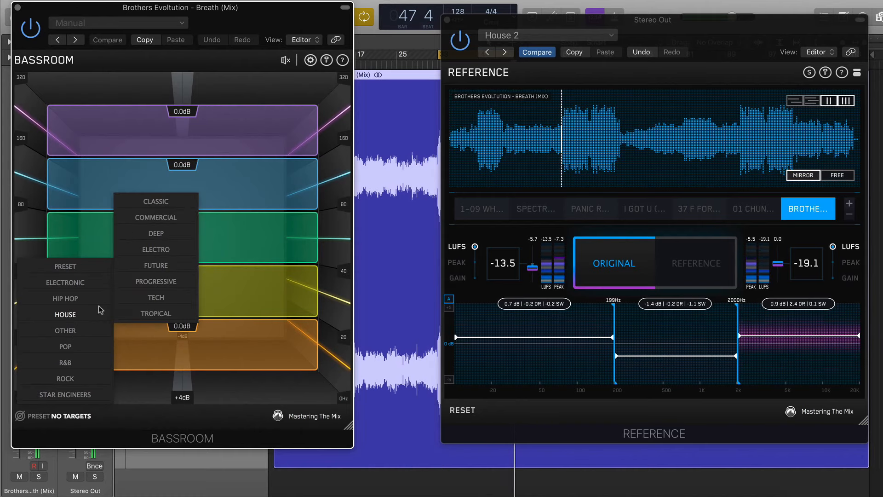
pyautogui.click(166, 254)
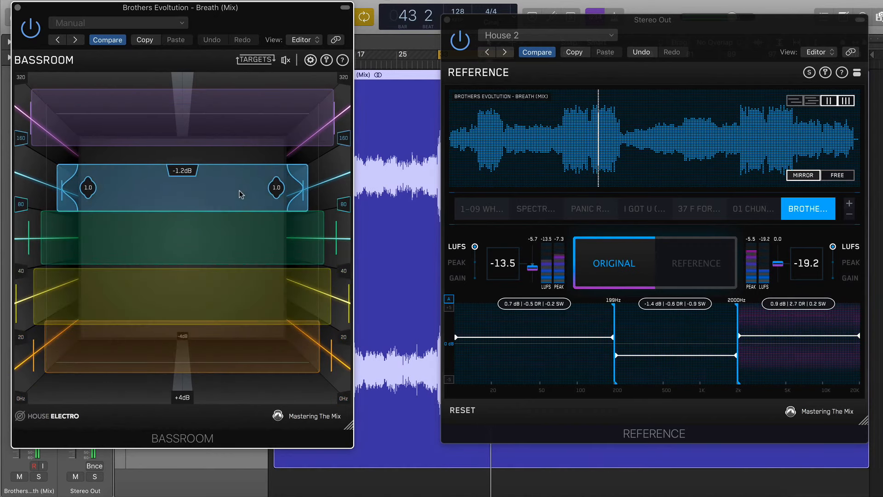
# Set the BASSROOM band gains, from highest to lowest frequency, to +1.9, -1.2, +1.4, +2.1 and +0.3 dB
pyautogui.scroll(3, 237, 228)
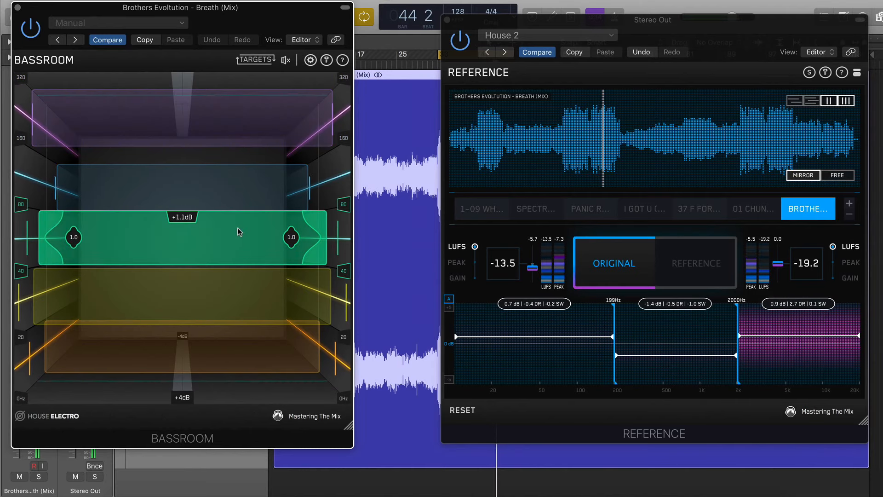
pyautogui.scroll(2, 234, 236)
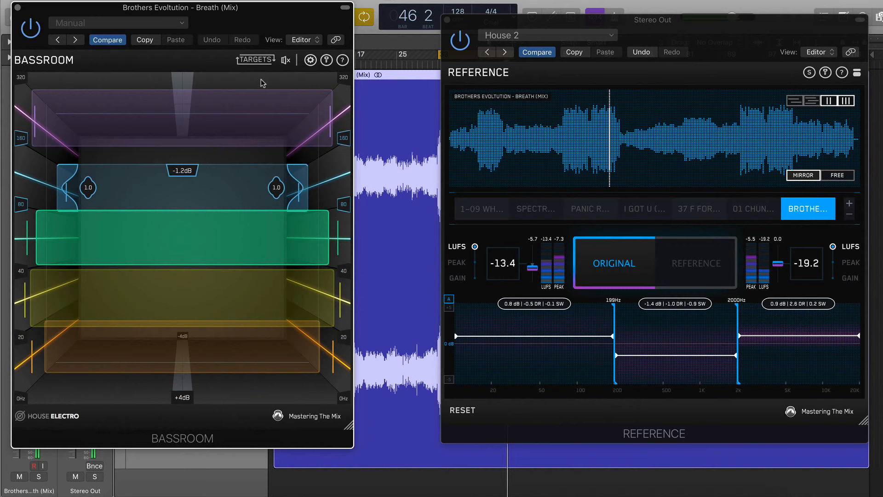
pyautogui.moveTo(286, 60)
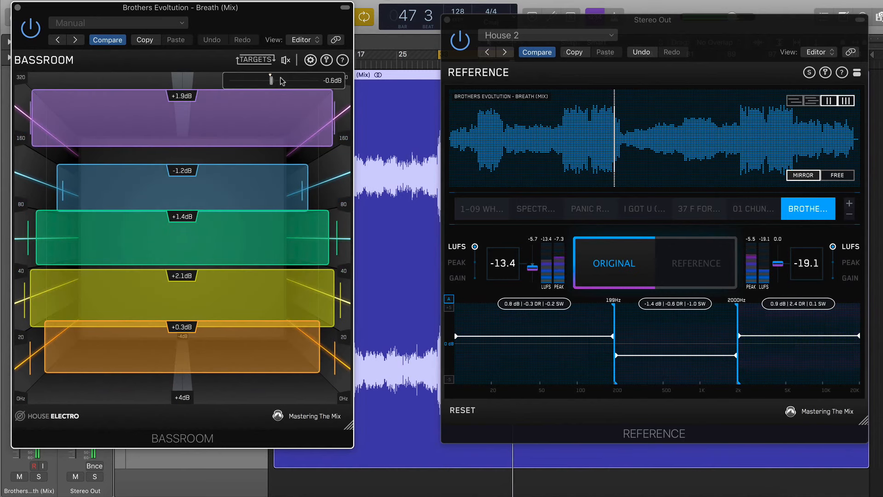
# Lower the BASSROOM 80–160 Hz band's gain to -1.4 dB
pyautogui.click(285, 60)
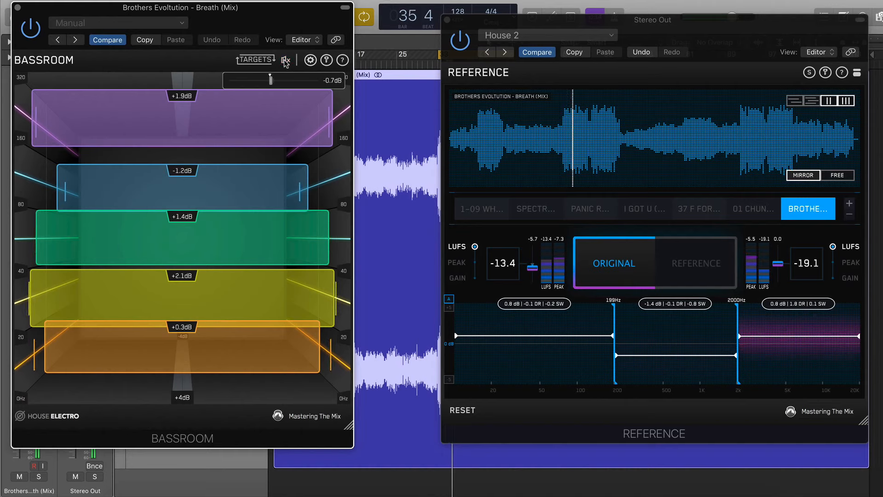
pyautogui.moveTo(238, 181); pyautogui.dragTo(238, 181)
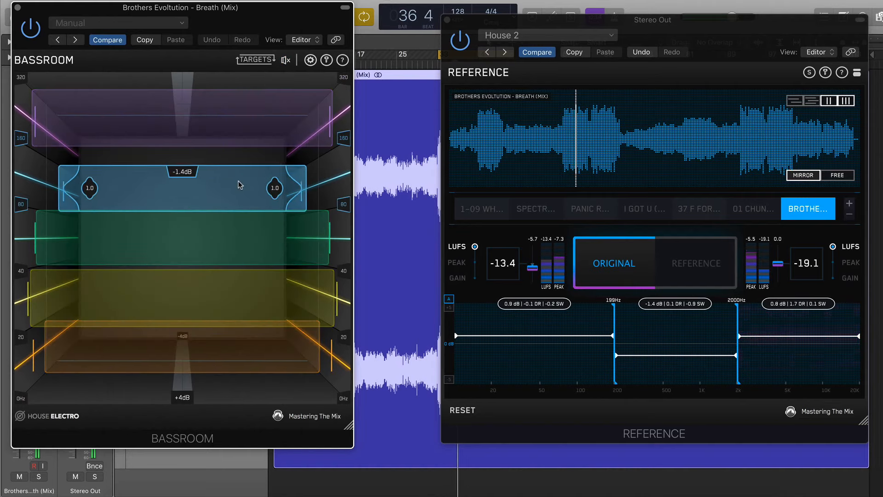
pyautogui.click(238, 181)
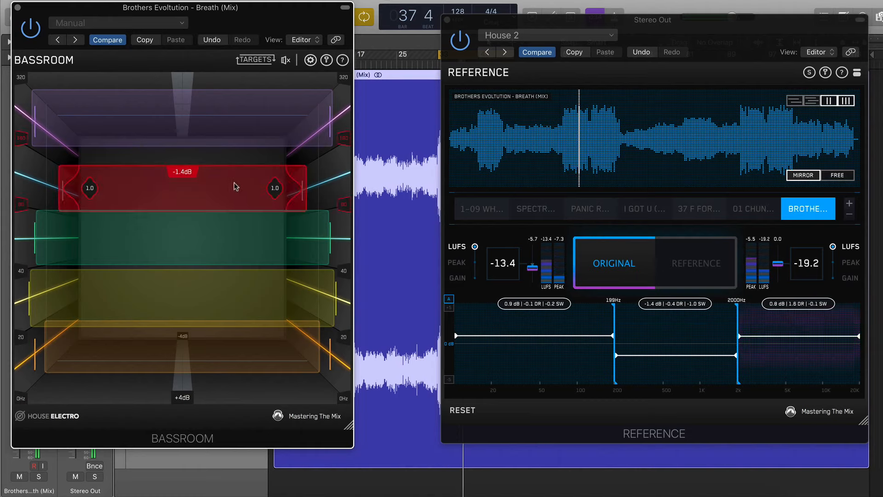
pyautogui.doubleClick(235, 186)
pyautogui.moveTo(273, 192); pyautogui.dragTo(265, 192)
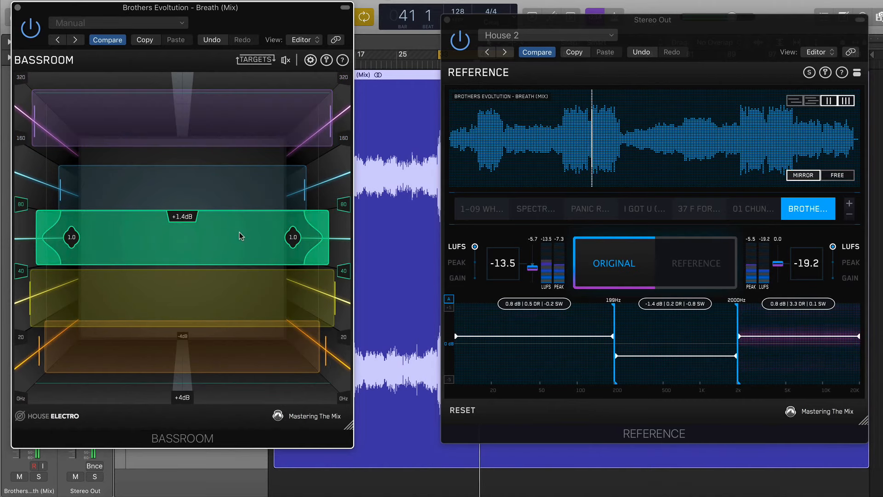
# Toggle BASSROOM's bypass to hear its effect on the low end, and close the plug-in
pyautogui.click(285, 60)
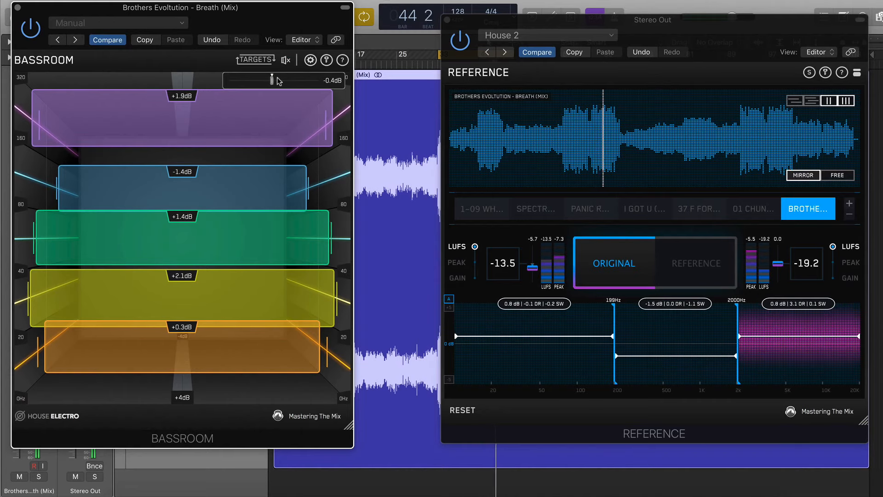
pyautogui.click(286, 60)
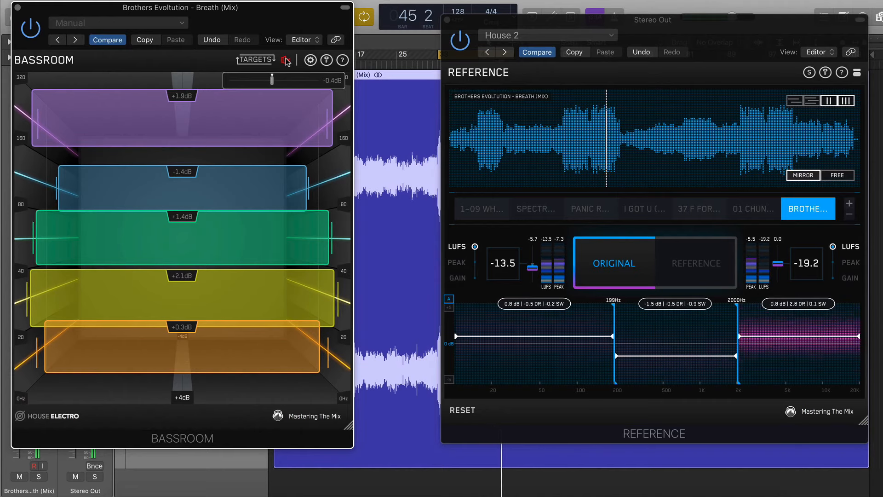
pyautogui.click(19, 7)
# Compare the processed master with the unprocessed Breath mix in REFERENCE, finishing on the original signal
pyautogui.click(698, 265)
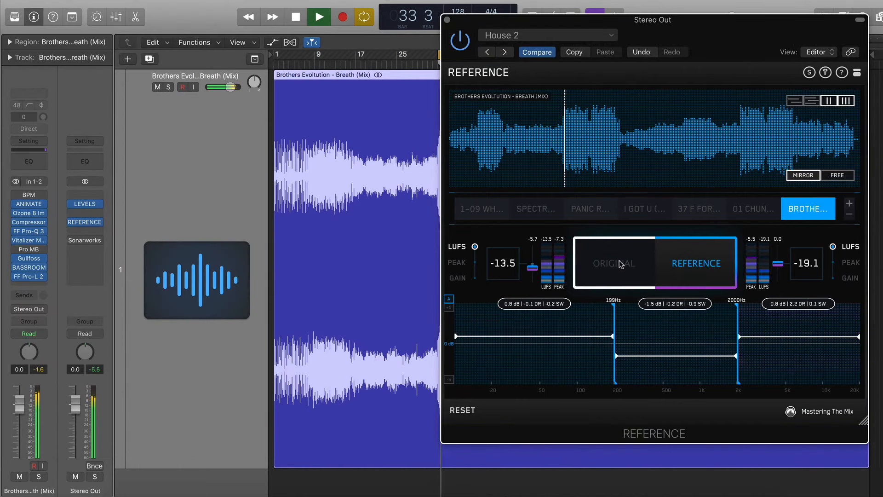
pyautogui.click(620, 264)
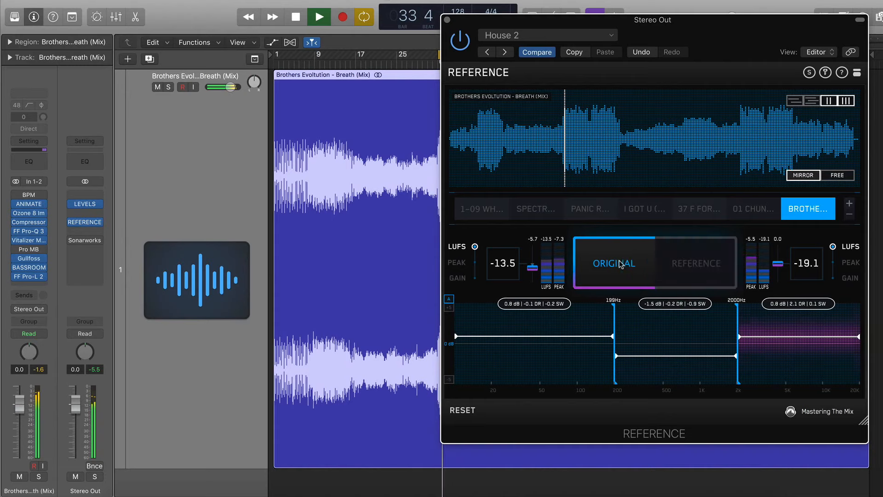
pyautogui.click(689, 267)
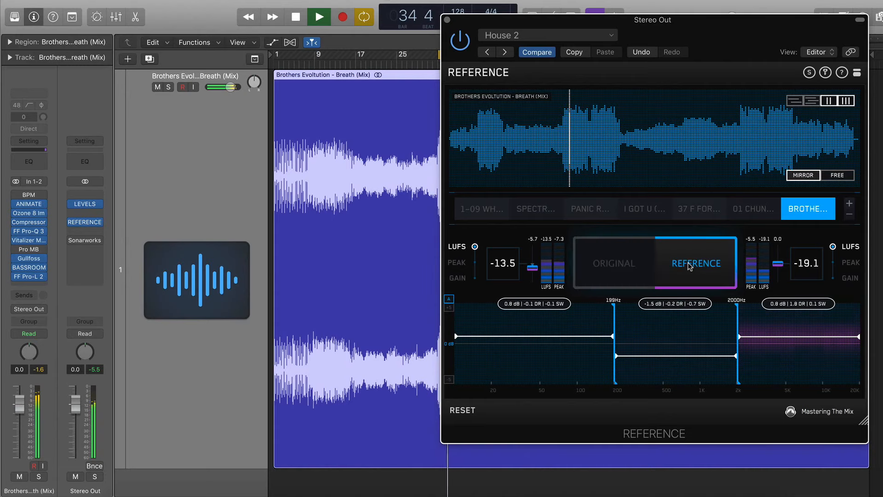
pyautogui.click(623, 262)
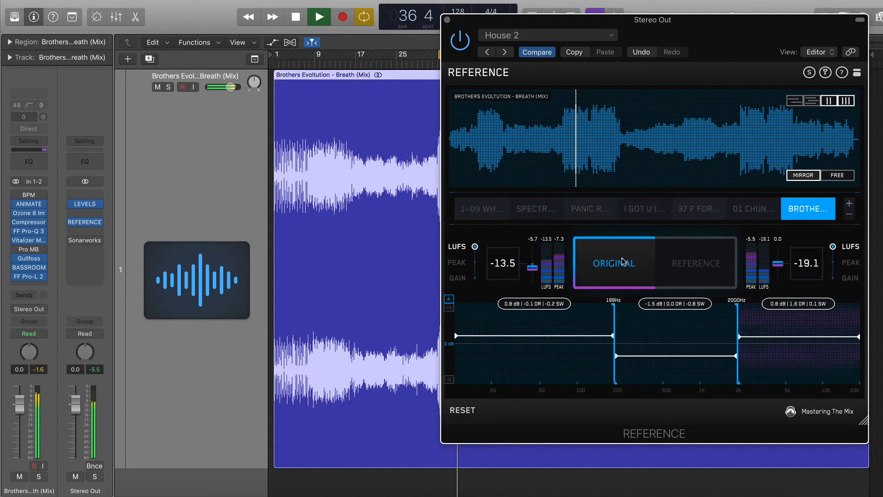
# Compare the master with the 37 F For You reference track, finishing on the original signal
pyautogui.click(696, 209)
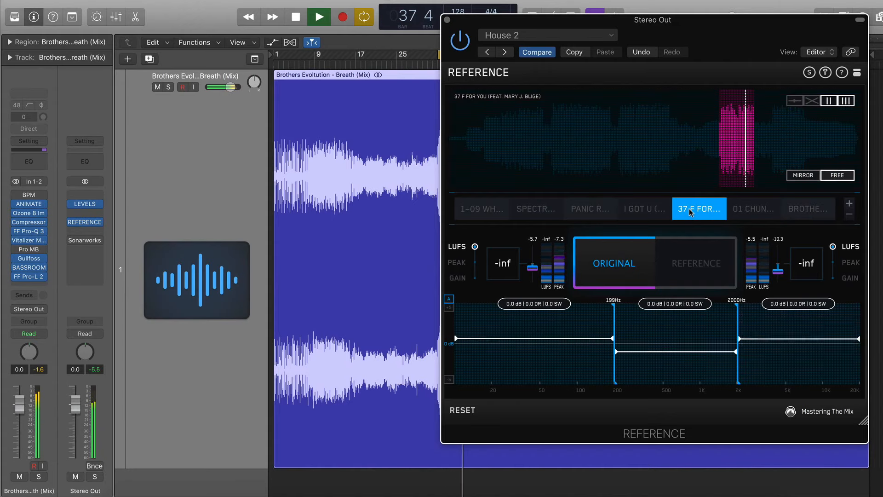
pyautogui.click(630, 267)
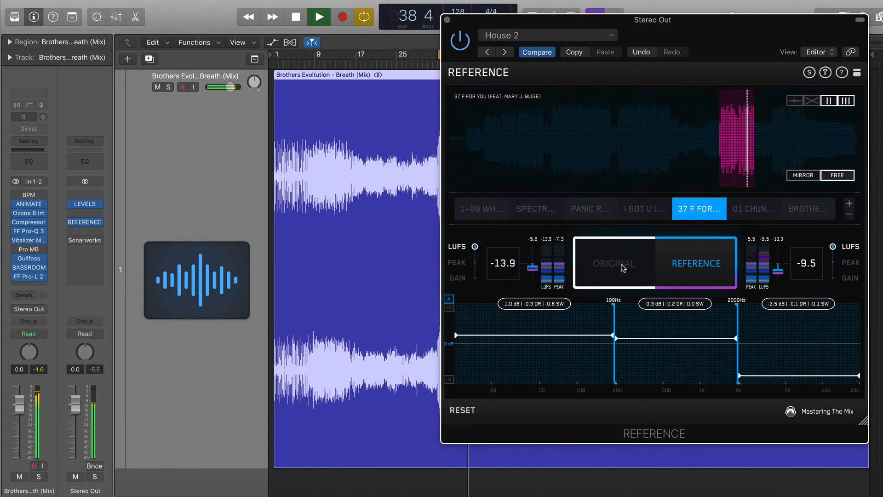
pyautogui.click(624, 266)
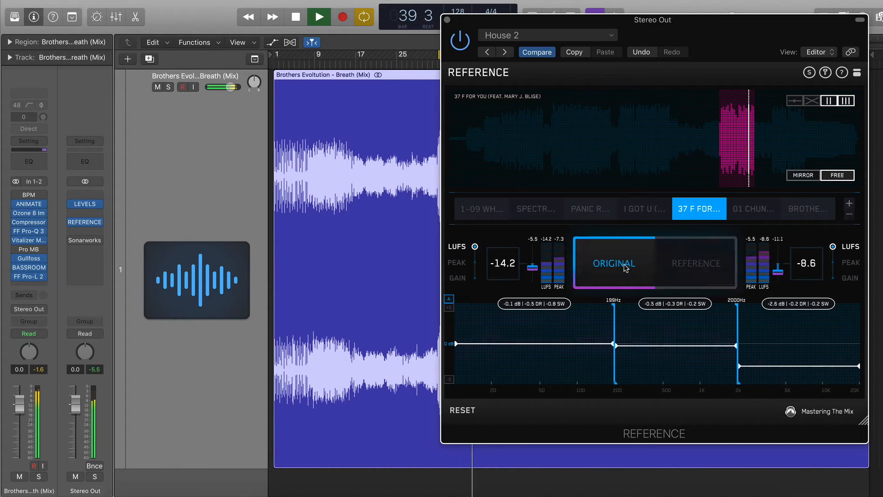
pyautogui.click(672, 259)
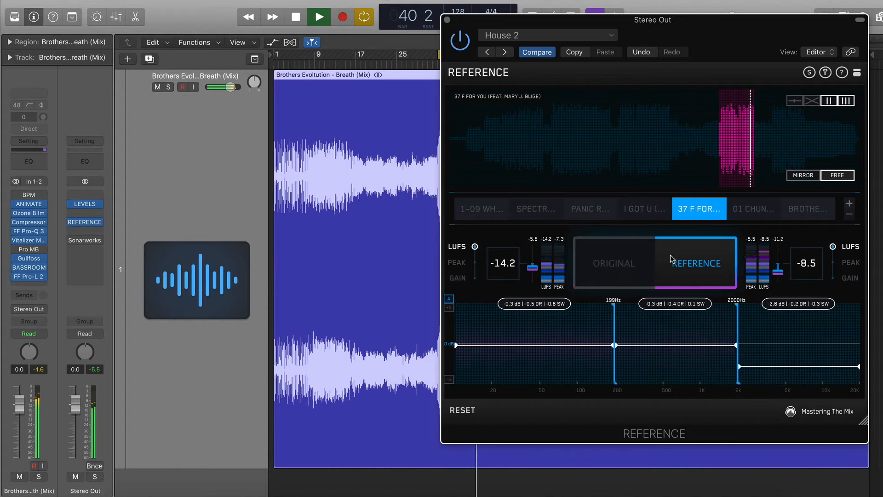
pyautogui.click(608, 266)
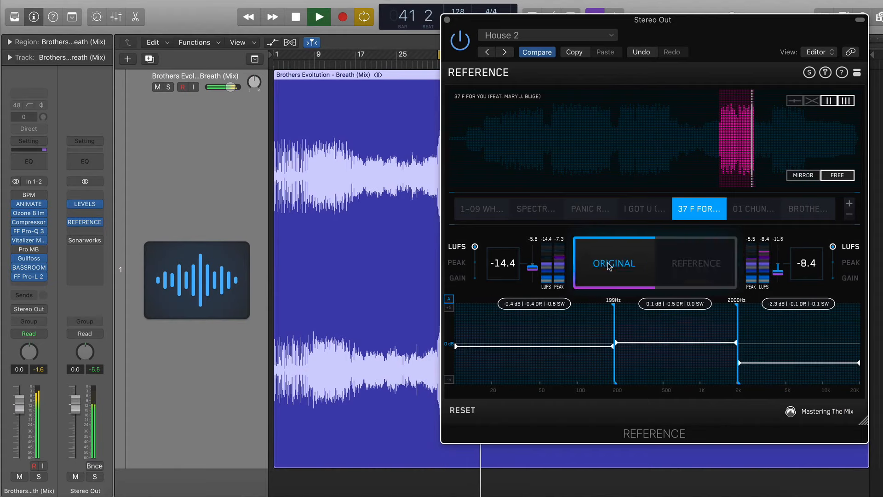
# Reselect the unprocessed Breath mix as the reference and listen to it against the master
pyautogui.click(794, 209)
pyautogui.click(682, 263)
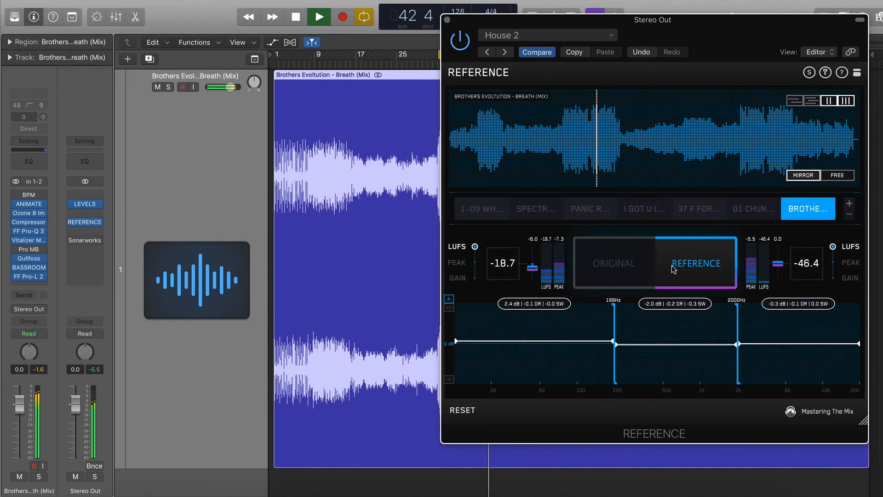
pyautogui.click(613, 268)
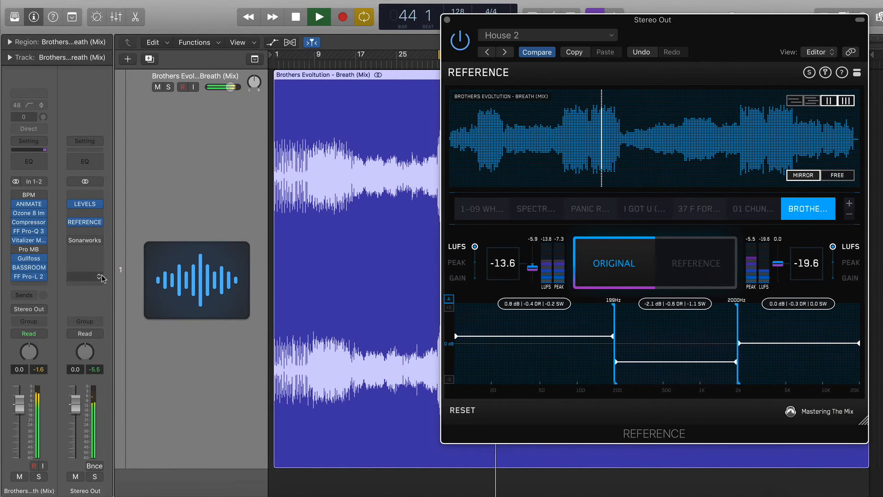
# Open the mix track's FF Pro-L 2 limiter and the Stereo Out's LEVELS meter, with LEVELS showing LUFS
pyautogui.click(29, 277)
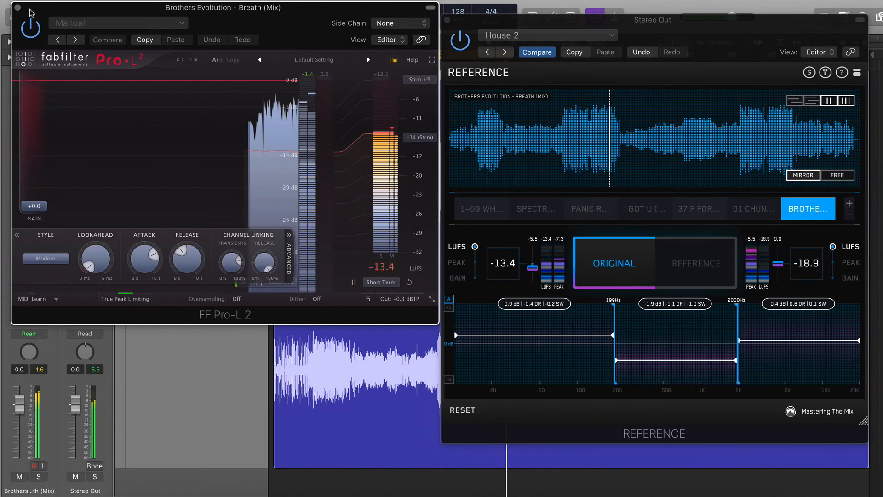
pyautogui.moveTo(31, 12); pyautogui.dragTo(206, 14)
pyautogui.click(85, 204)
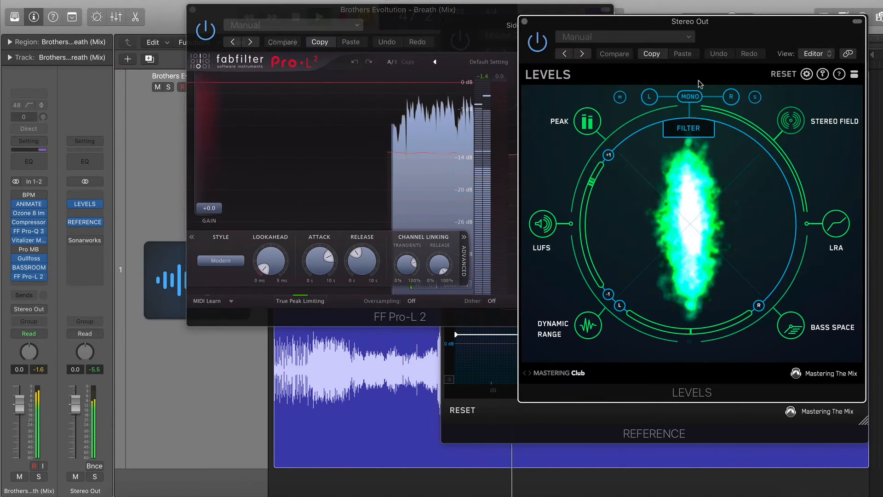
pyautogui.click(544, 226)
pyautogui.moveTo(672, 21); pyautogui.dragTo(700, 5)
# Reposition the Pro-L 2 window and raise the limiter's gain to +5.0 dB
pyautogui.click(485, 17)
pyautogui.moveTo(485, 17); pyautogui.dragTo(351, 20)
pyautogui.moveTo(78, 221); pyautogui.dragTo(81, 203)
# Reset the REFERENCE analysis, rearrange its window, and compare the limited master with the unprocessed mix
pyautogui.click(483, 37)
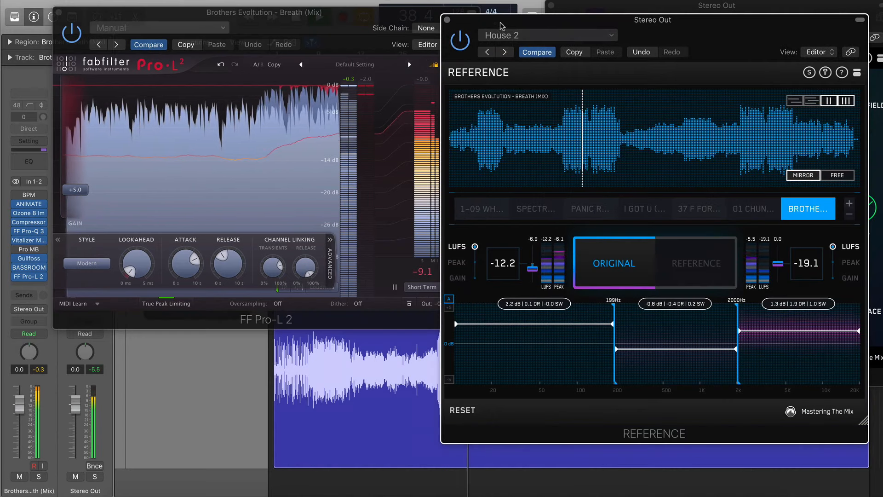
pyautogui.click(463, 410)
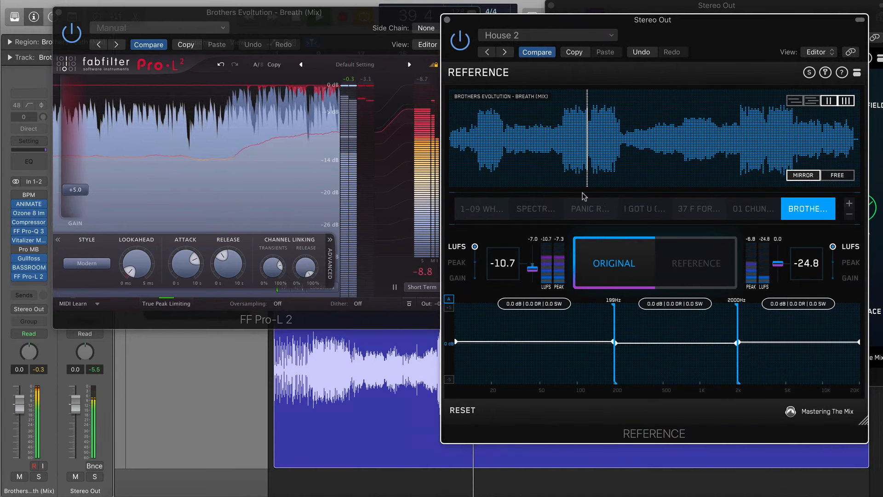
pyautogui.moveTo(750, 25); pyautogui.dragTo(680, 27)
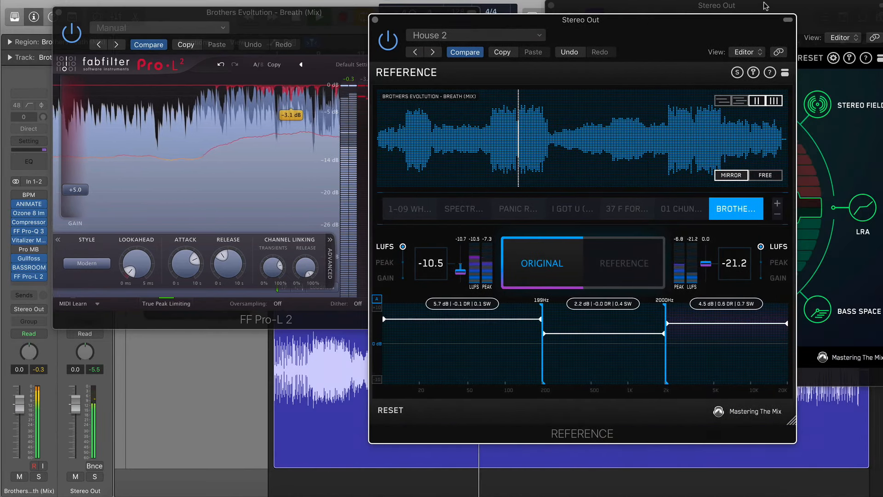
pyautogui.click(703, 6)
pyautogui.moveTo(463, 27); pyautogui.dragTo(502, 24)
pyautogui.click(671, 263)
pyautogui.click(597, 262)
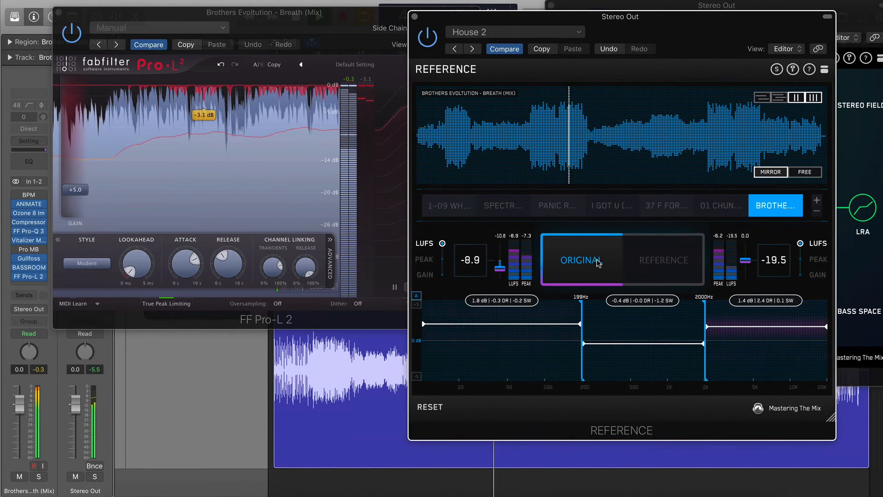
# Bring LEVELS forward beside the limiter, set Pro-L 2's gain to +5.5 dB, and reset the loudness readings
pyautogui.click(856, 13)
pyautogui.moveTo(666, 6); pyautogui.dragTo(553, 10)
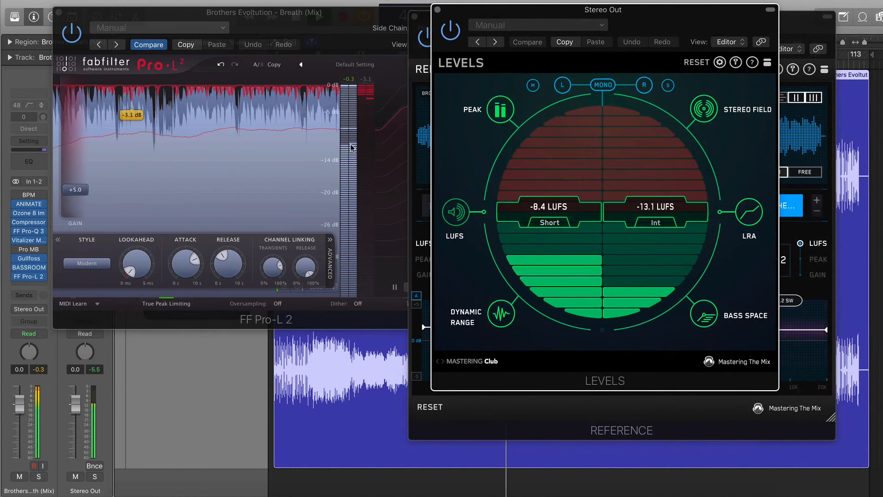
pyautogui.scroll(3, 76, 191)
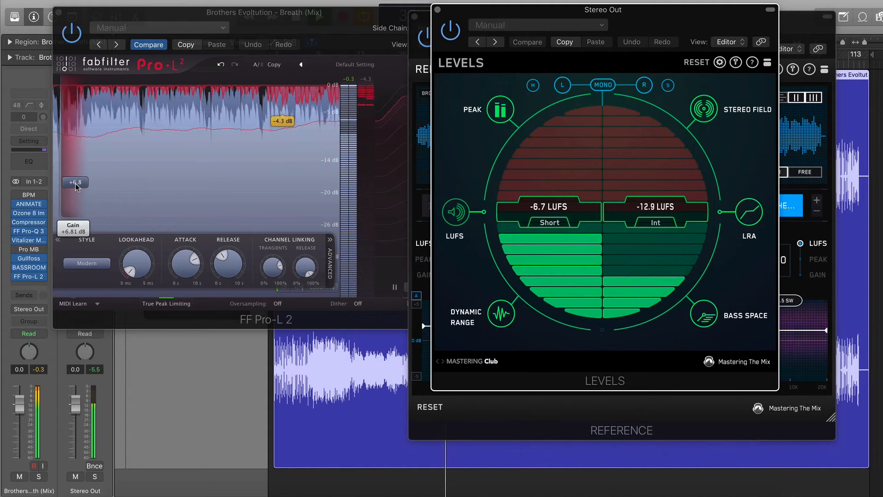
pyautogui.doubleClick(76, 184)
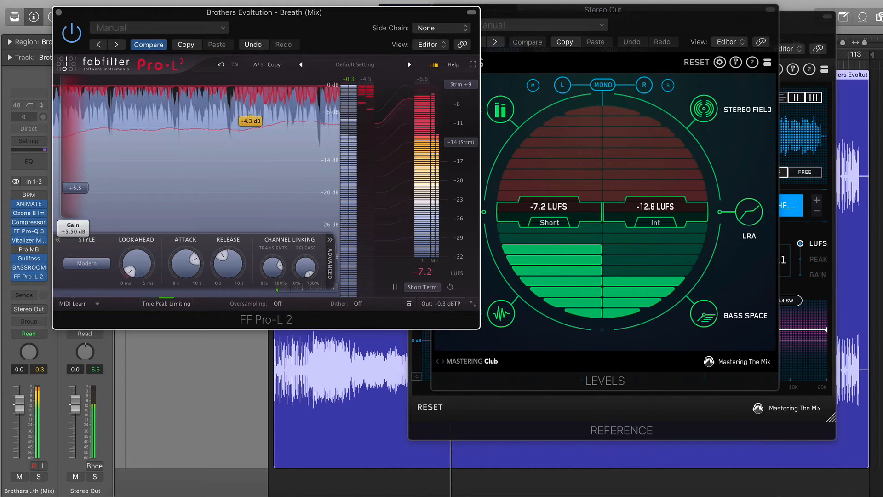
pyautogui.click(696, 63)
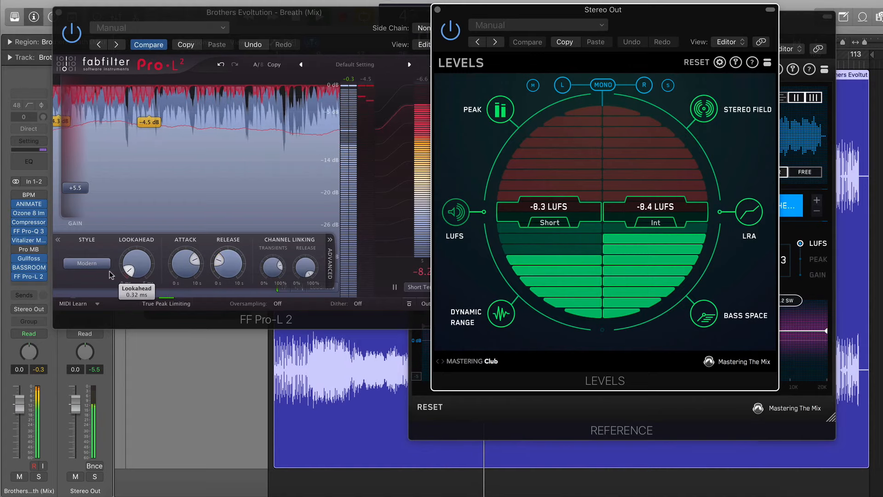
# Try the Punchy limiting style in Pro-L 2 and switch it to Aggressive
pyautogui.click(87, 263)
pyautogui.click(95, 285)
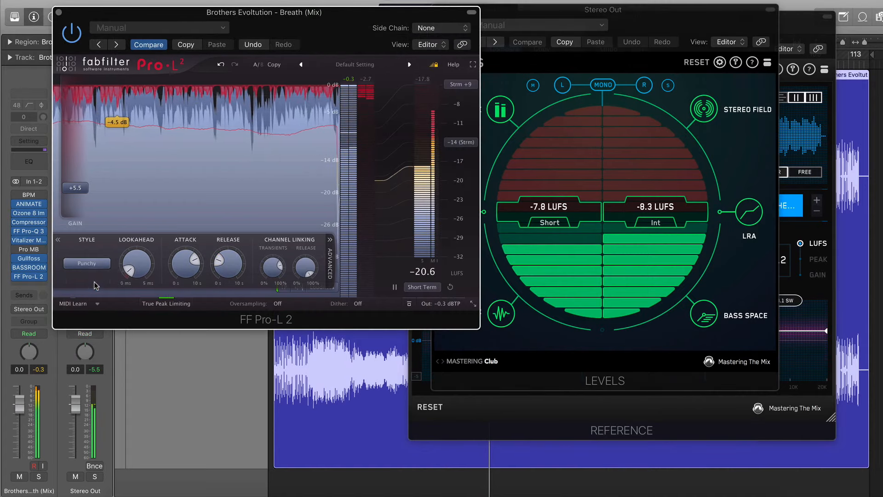
pyautogui.click(87, 263)
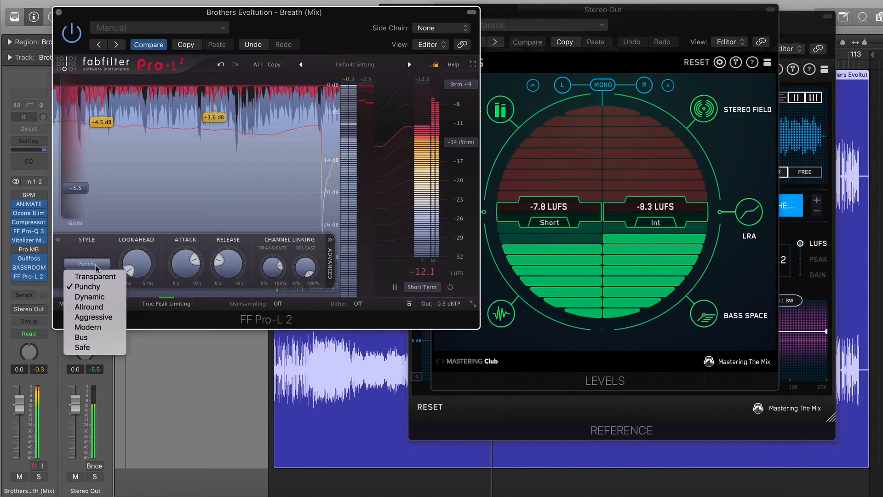
pyautogui.click(94, 317)
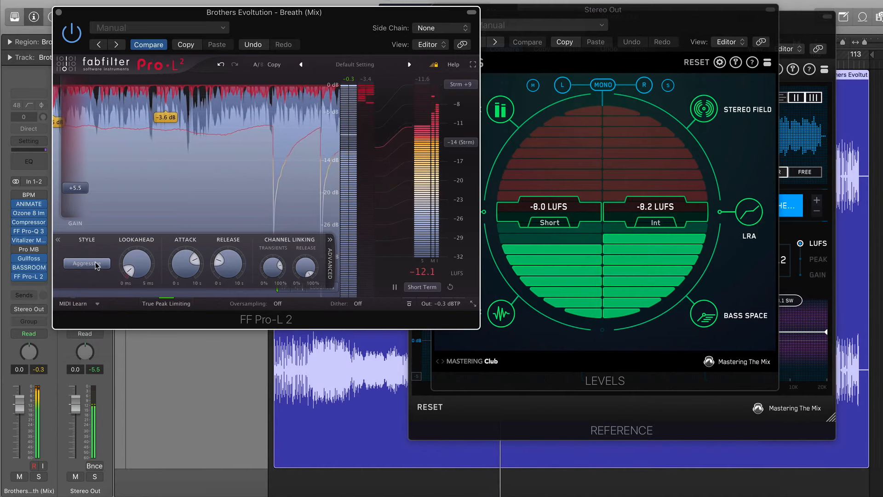
# Switch Pro-L 2 to its alternate A/B state with the Modern style and set that state's gain to 5.5 dB
pyautogui.click(258, 64)
pyautogui.doubleClick(72, 210)
pyautogui.write('5.5')
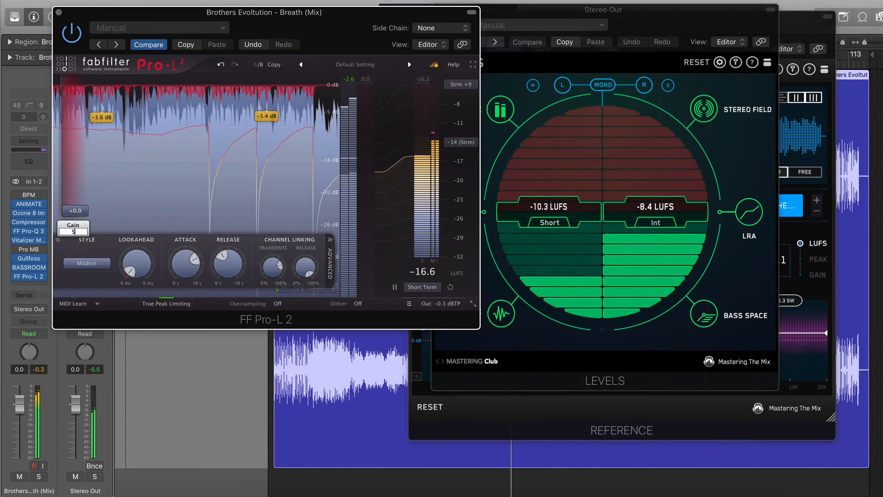
pyautogui.press('Return')
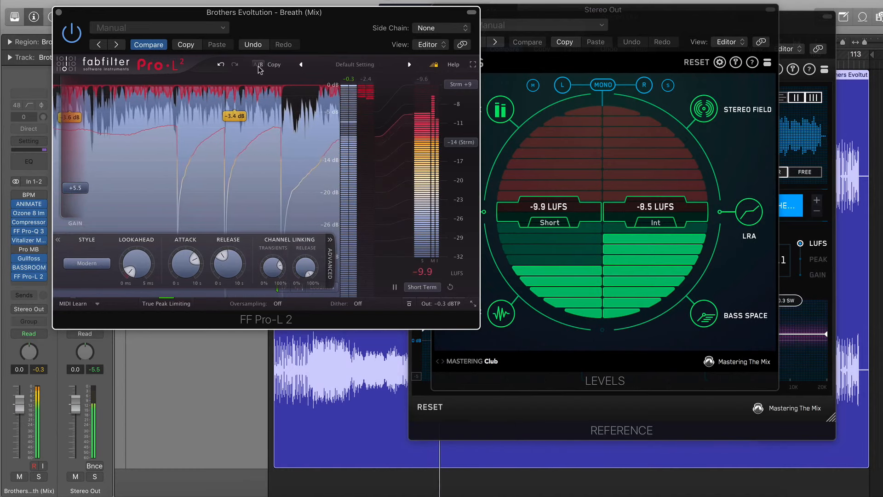
# Toggle between Pro-L 2's A/B states to compare the Aggressive and Modern styles, finishing on Aggressive
pyautogui.click(258, 65)
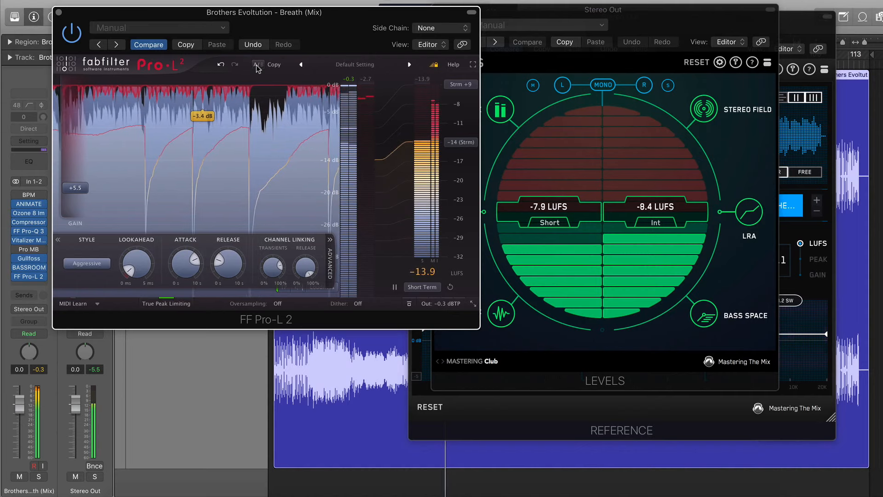
pyautogui.click(256, 67)
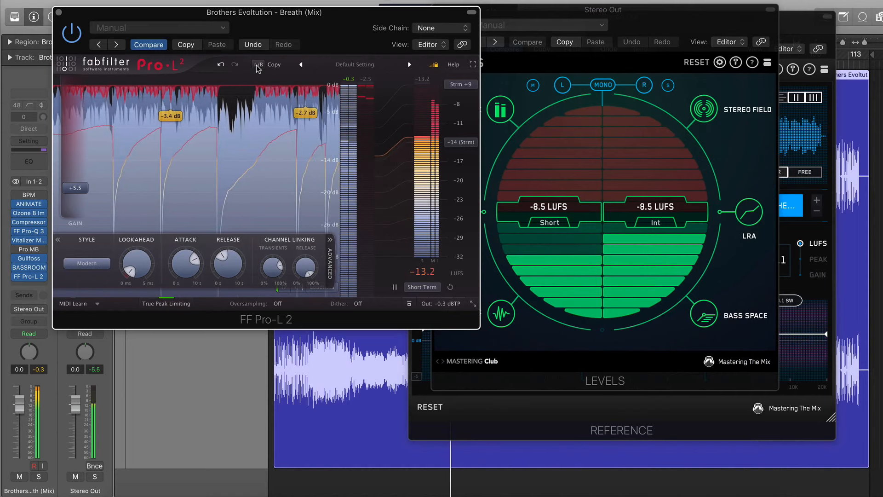
pyautogui.click(258, 67)
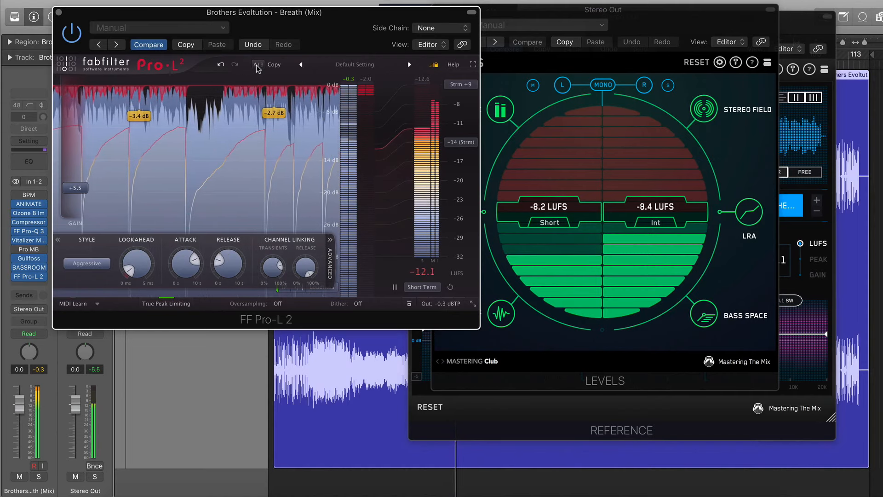
# Show the dynamic range in LEVELS while comparing Pro-L 2's Aggressive and Modern A/B states, finishing on Modern
pyautogui.click(542, 11)
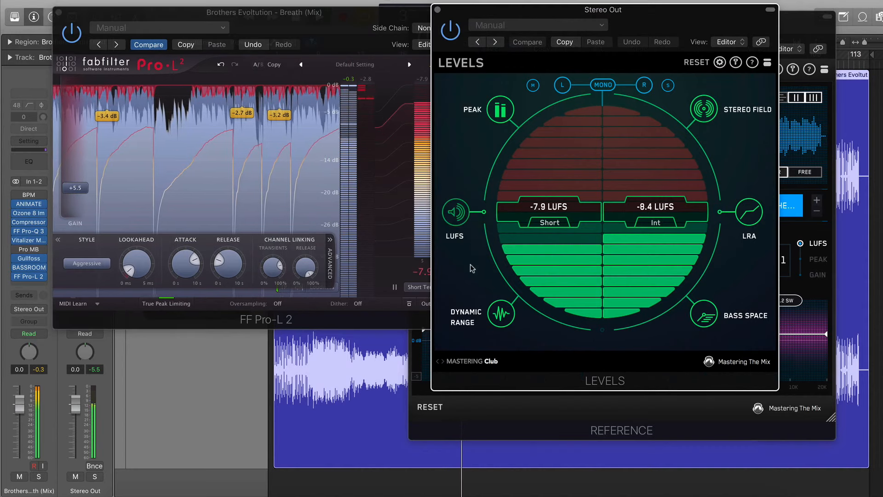
pyautogui.click(500, 314)
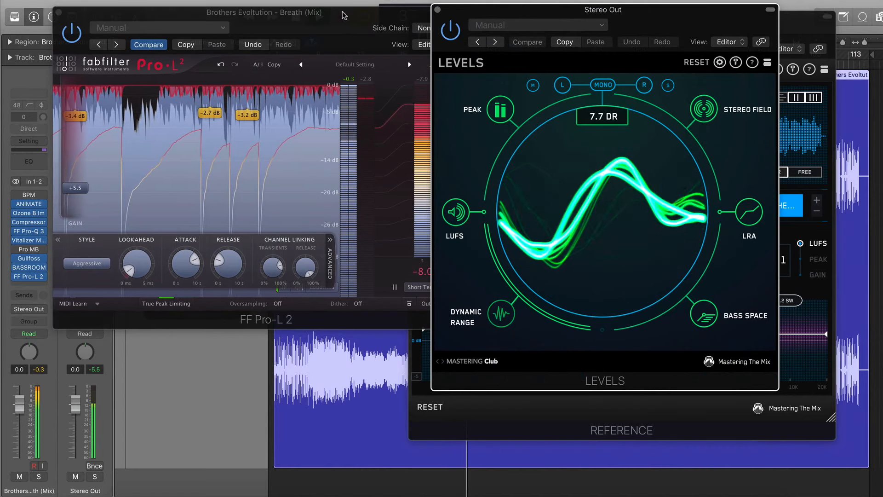
pyautogui.click(258, 66)
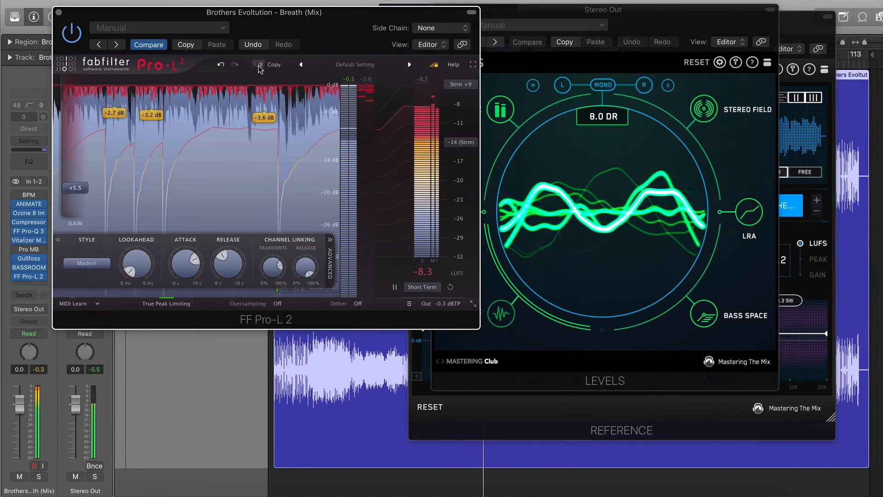
pyautogui.click(259, 65)
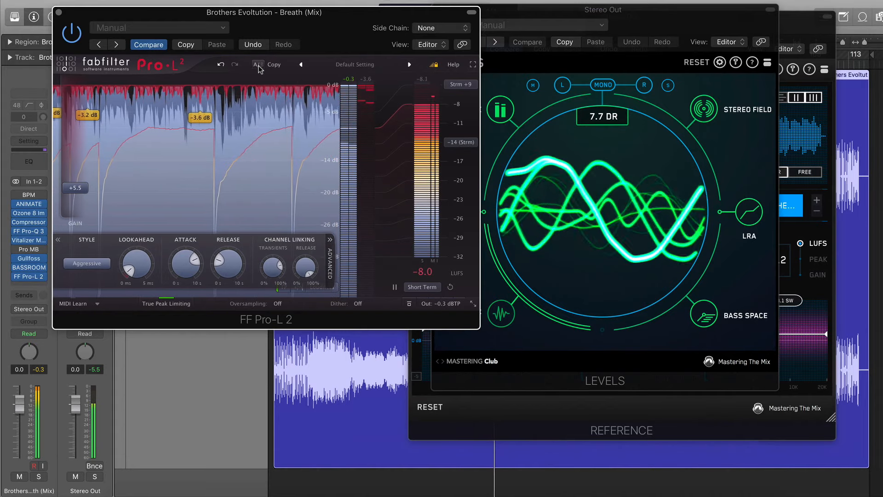
pyautogui.click(259, 65)
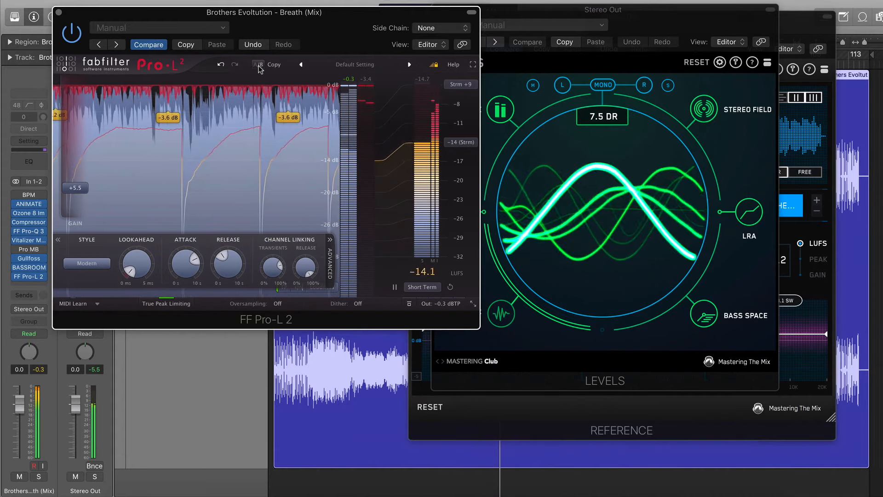
# Check the true peak in LEVELS and set Pro-L 2's output level to -0.2 dB
pyautogui.click(501, 105)
pyautogui.click(502, 103)
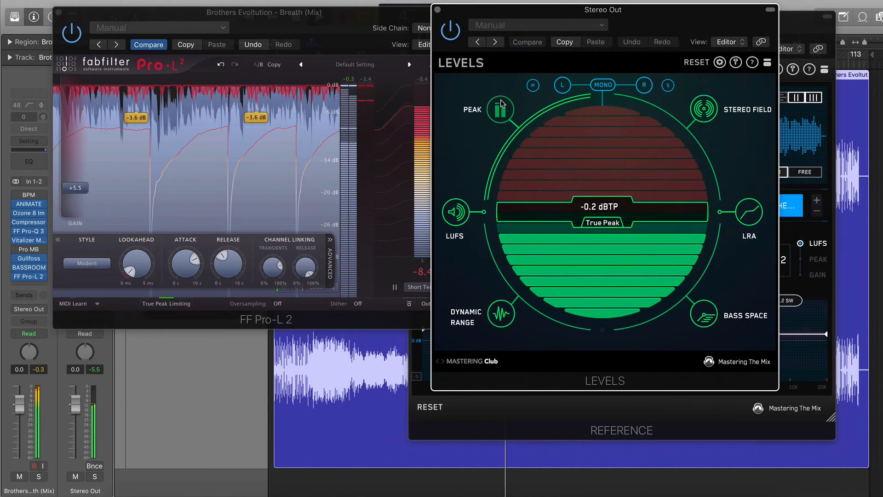
pyautogui.click(367, 20)
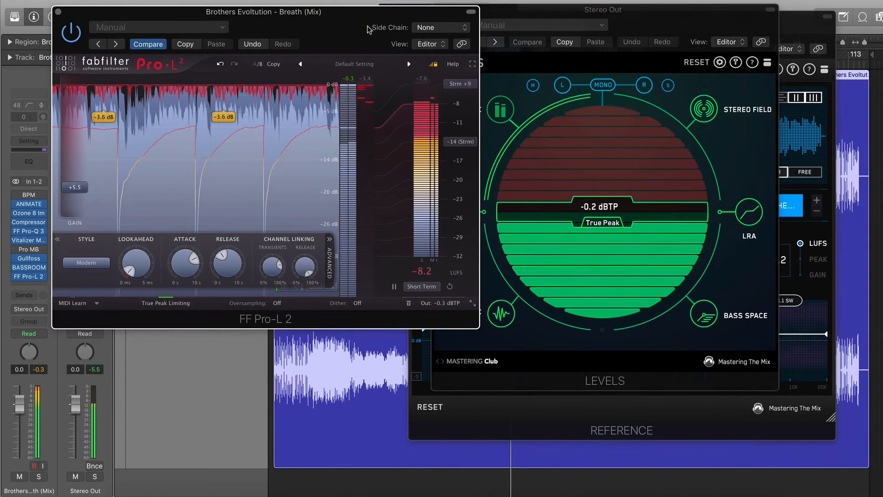
pyautogui.doubleClick(436, 304)
pyautogui.write('-0.2')
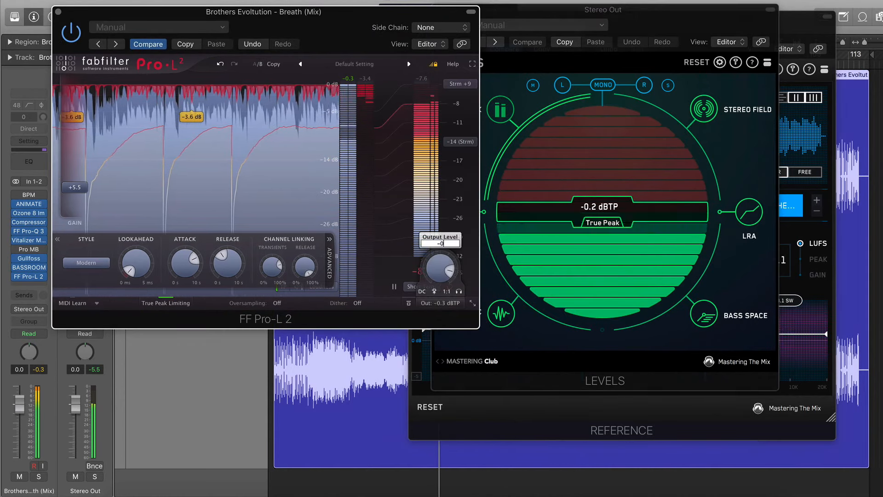
pyautogui.press('Return')
# Check the LUFS loudness in LEVELS, and close the LEVELS and Pro-L 2 windows
pyautogui.click(607, 229)
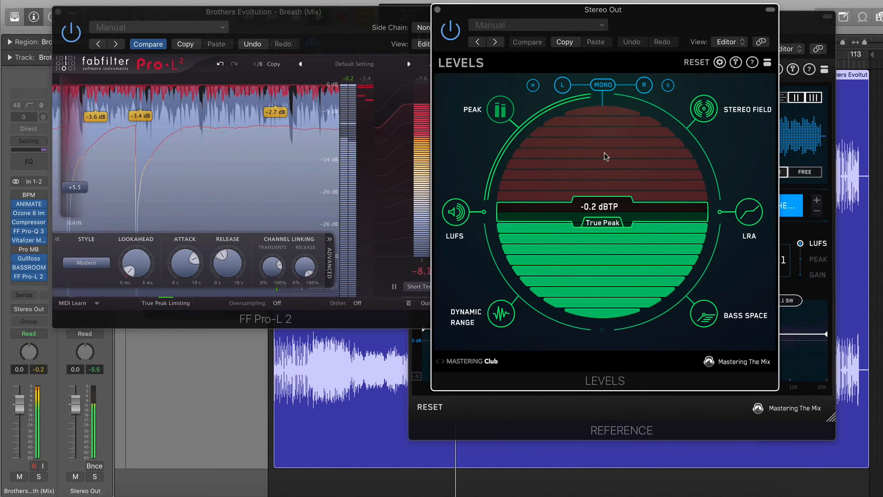
pyautogui.click(454, 214)
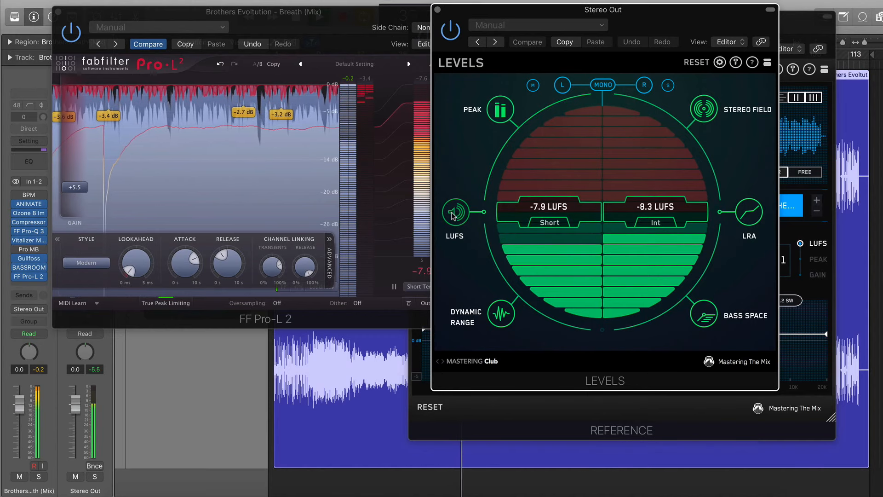
pyautogui.click(437, 10)
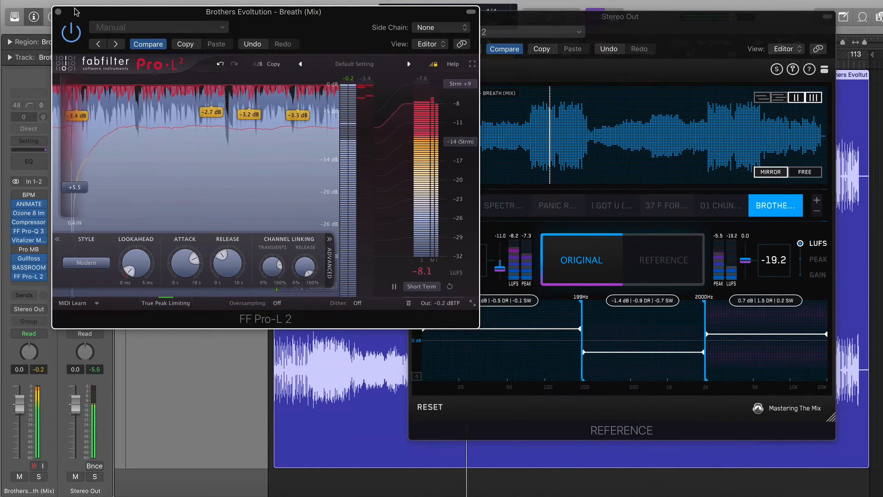
pyautogui.click(59, 13)
# Alternate between the original and the reference in REFERENCE during the looped first drop, finishing on the original
pyautogui.click(675, 269)
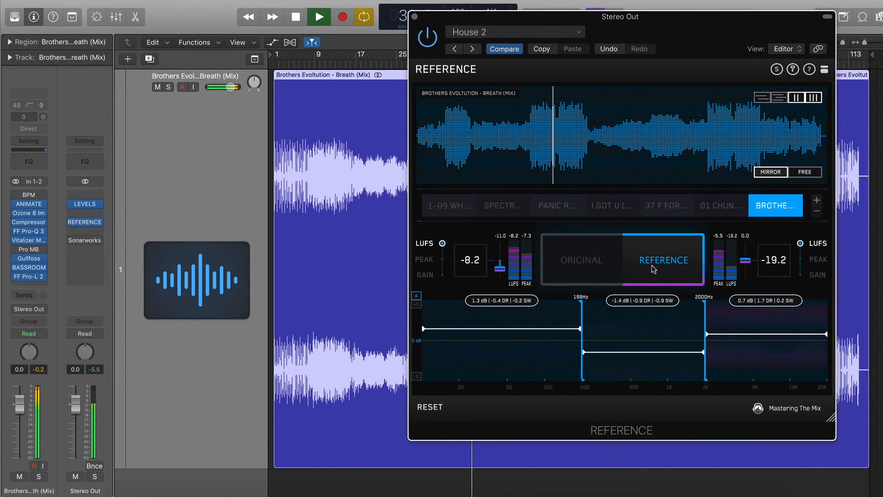
pyautogui.click(596, 265)
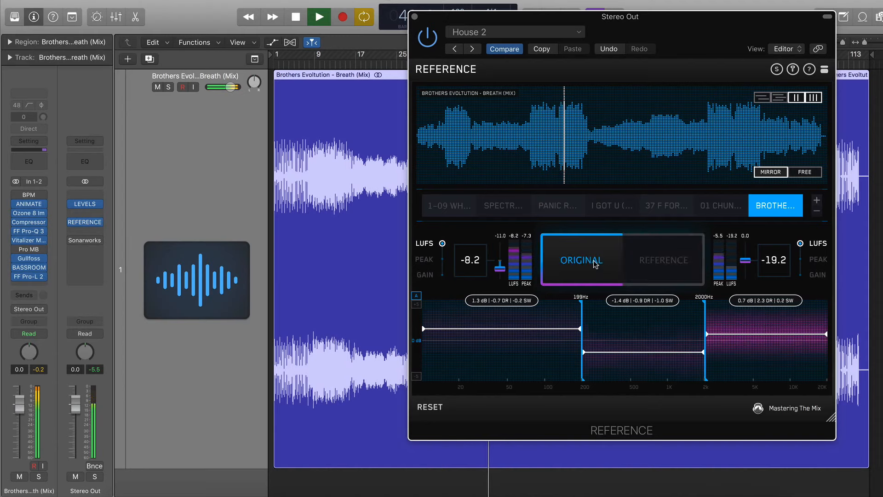
pyautogui.click(654, 256)
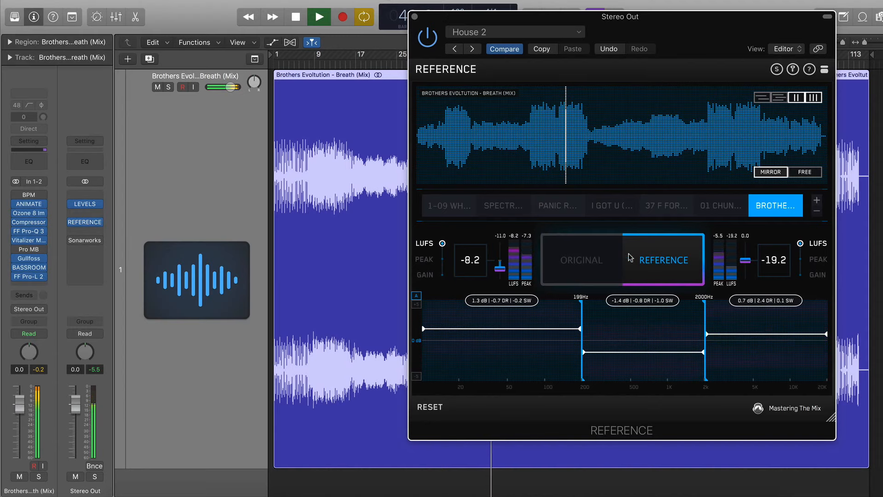
pyautogui.click(589, 263)
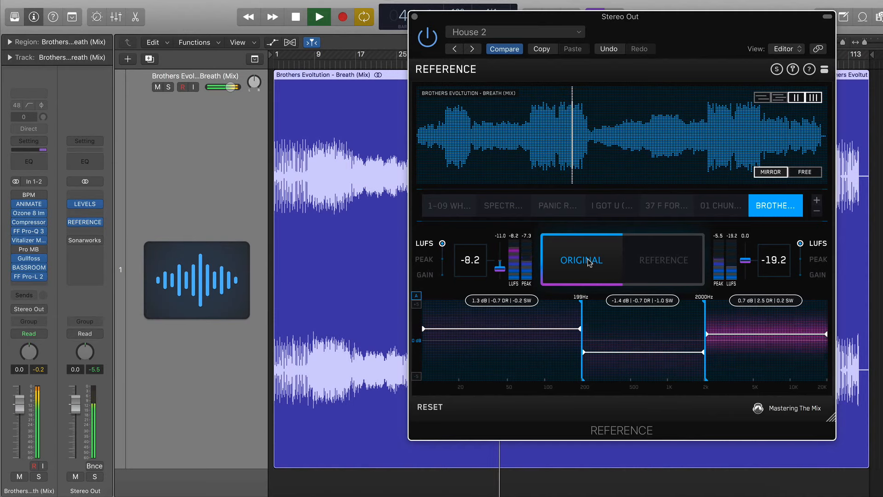
pyautogui.click(649, 260)
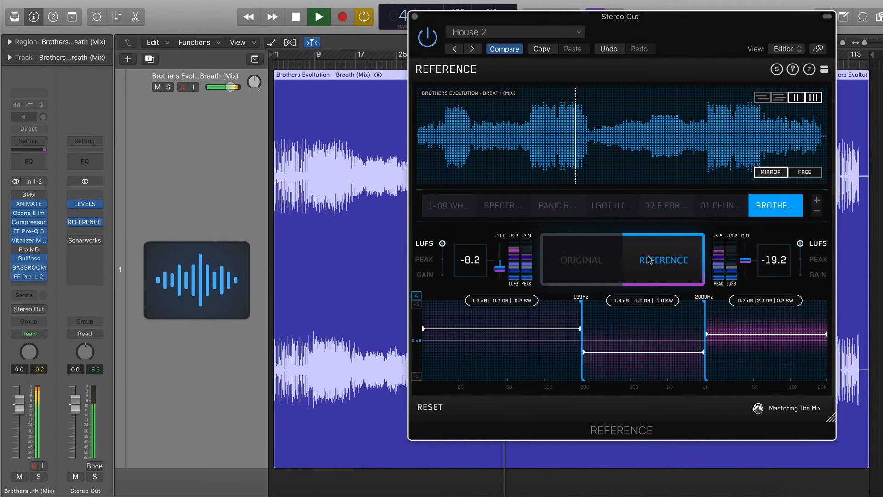
pyautogui.click(578, 256)
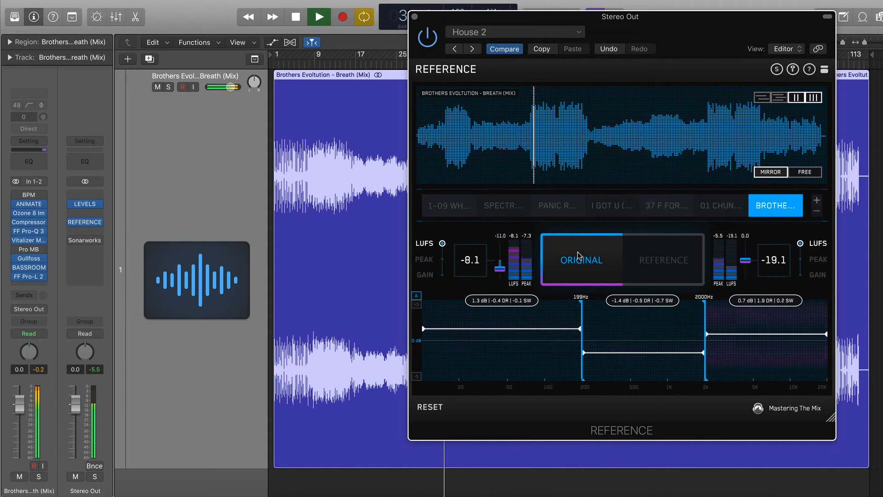
# Turn off cycle playback and compare the original with the reference in REFERENCE during the breakdown around bar 55
pyautogui.click(415, 17)
pyautogui.press('c')
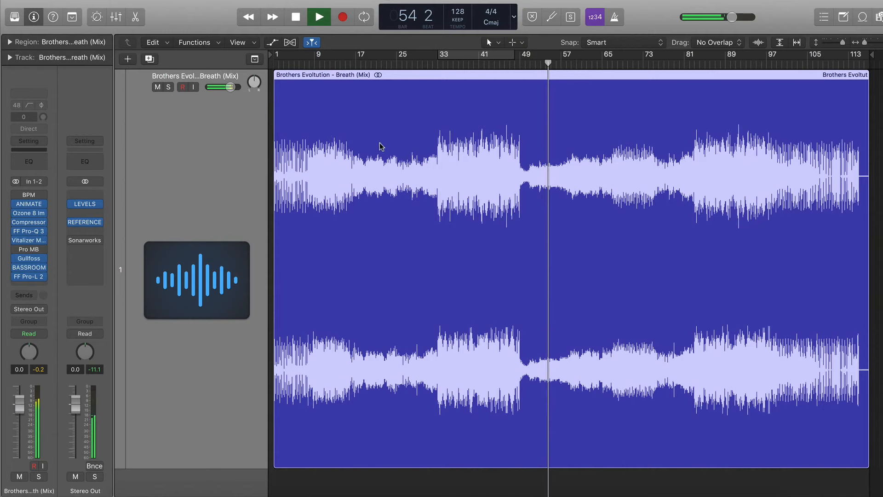
pyautogui.click(85, 221)
pyautogui.click(676, 244)
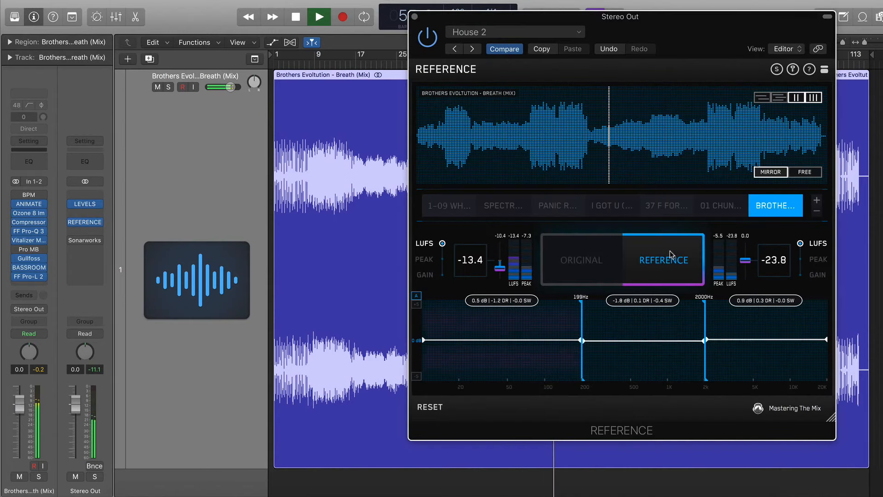
pyautogui.click(601, 260)
# Move the REFERENCE window clear of the later bars and compare original with reference through the build-up, finishing on the original
pyautogui.moveTo(694, 36); pyautogui.dragTo(450, 29)
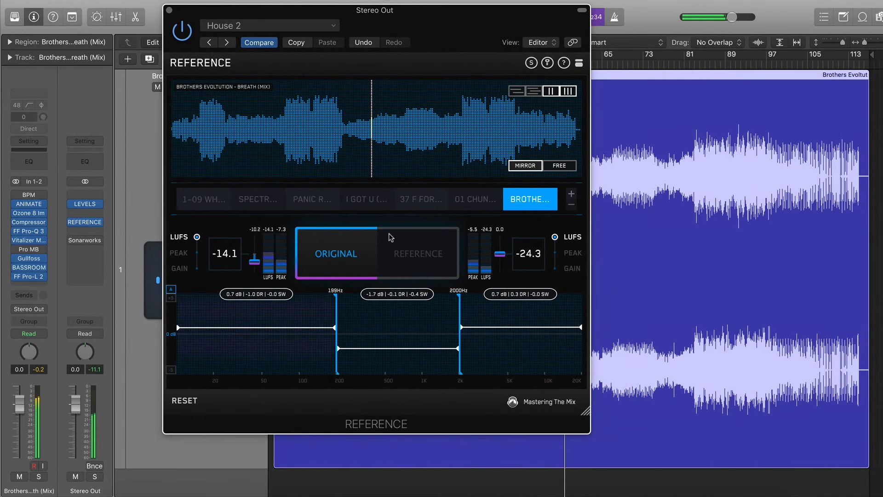
pyautogui.click(398, 247)
pyautogui.click(399, 247)
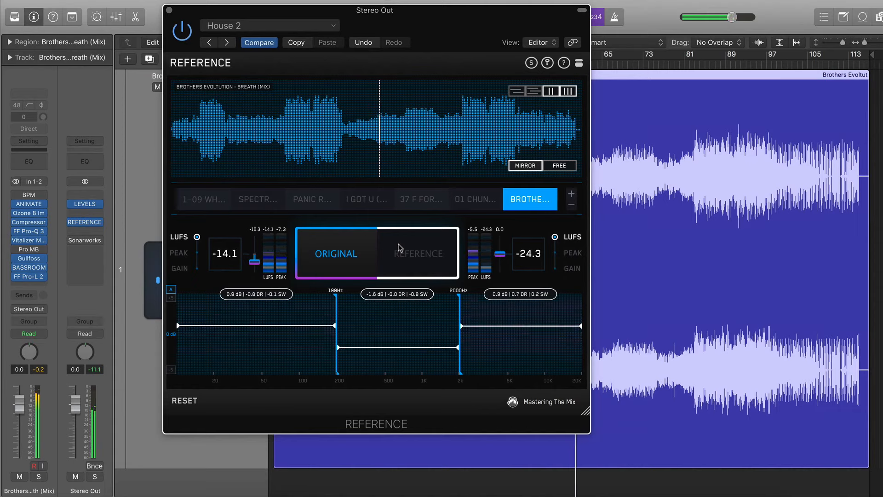
pyautogui.click(400, 248)
pyautogui.click(399, 248)
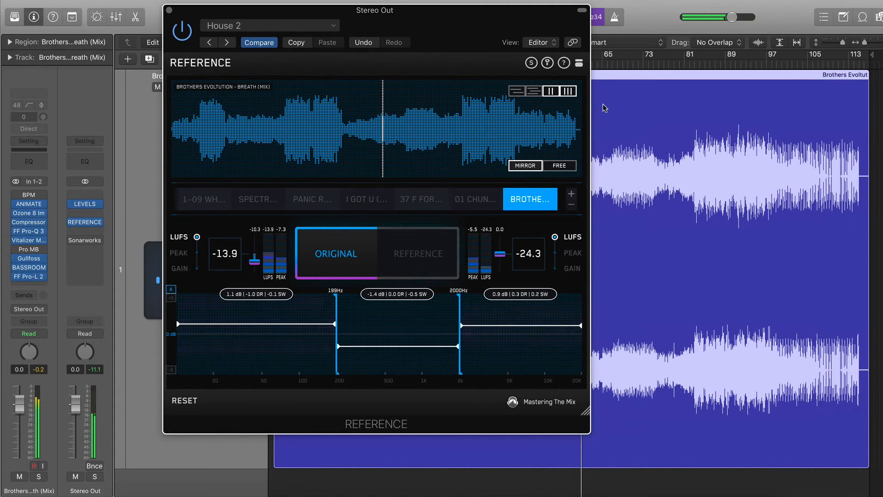
pyautogui.click(411, 251)
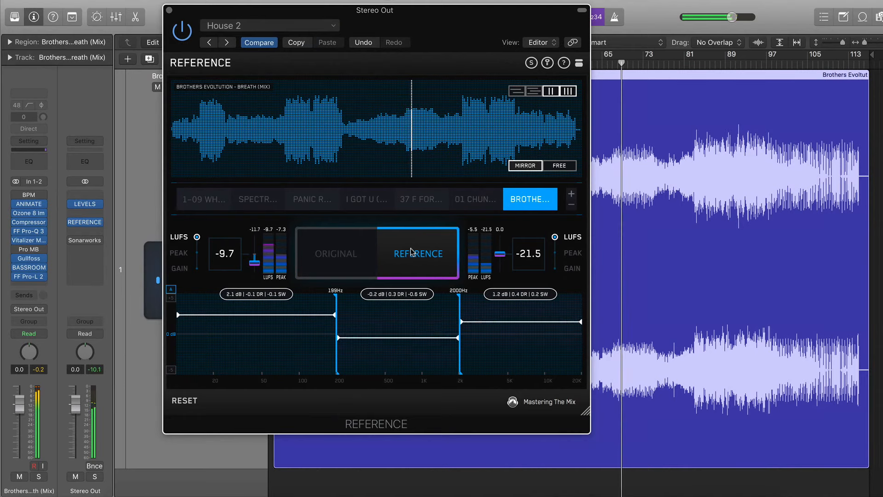
pyautogui.click(411, 252)
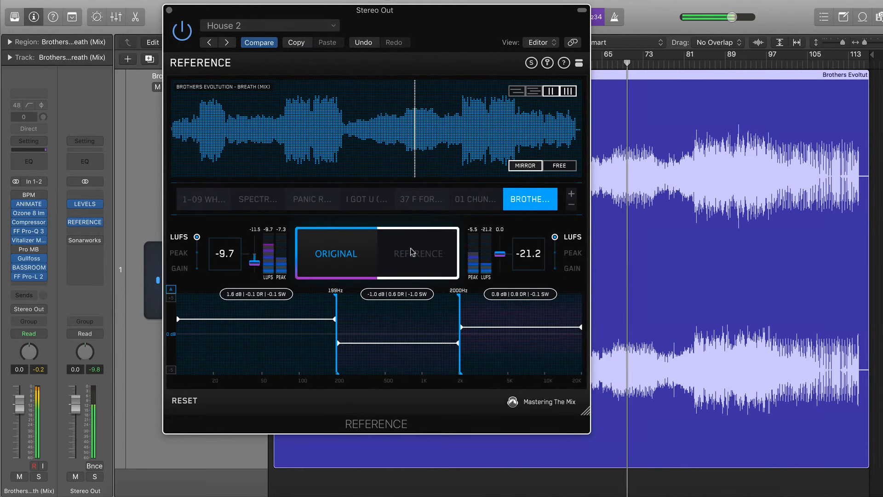
pyautogui.click(411, 252)
pyautogui.click(411, 251)
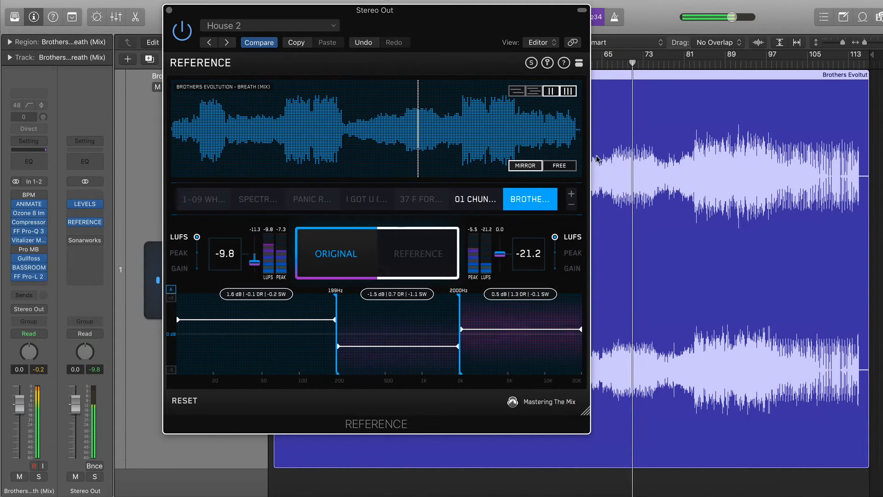
# Continue playback from bar 79 and alternate between original and reference through the second drop, finishing on the original
pyautogui.click(674, 64)
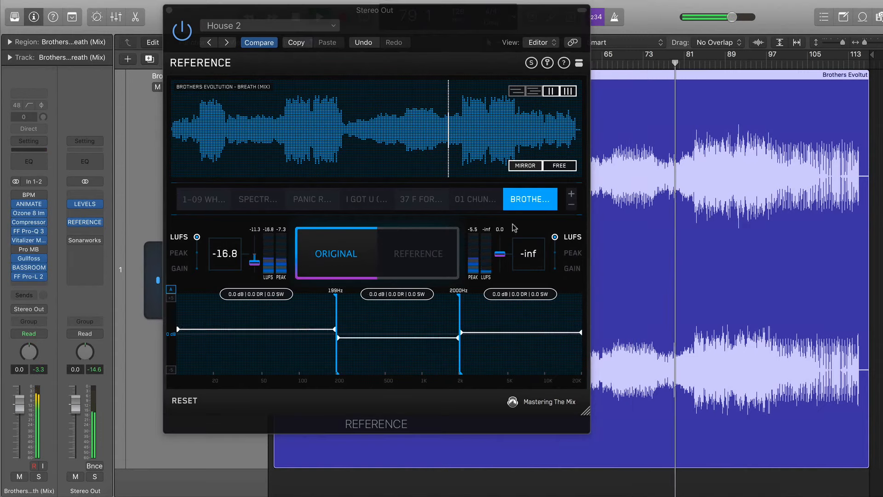
pyautogui.click(420, 258)
pyautogui.click(341, 260)
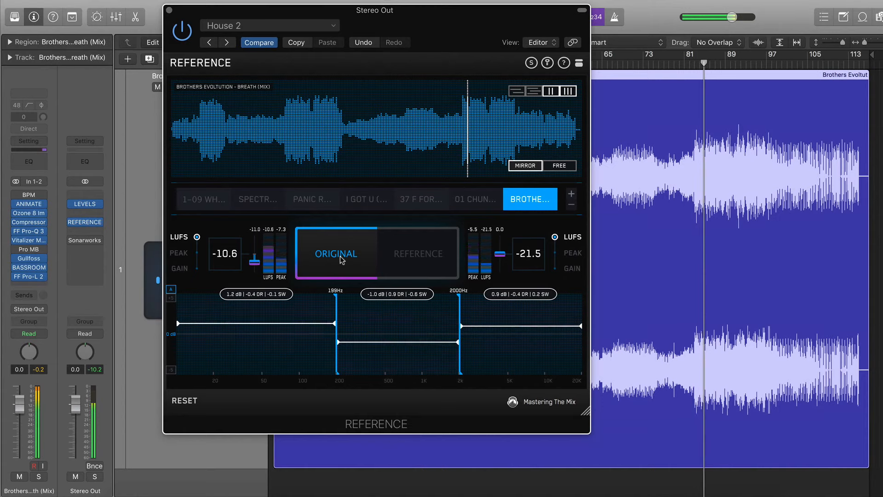
pyautogui.click(341, 260)
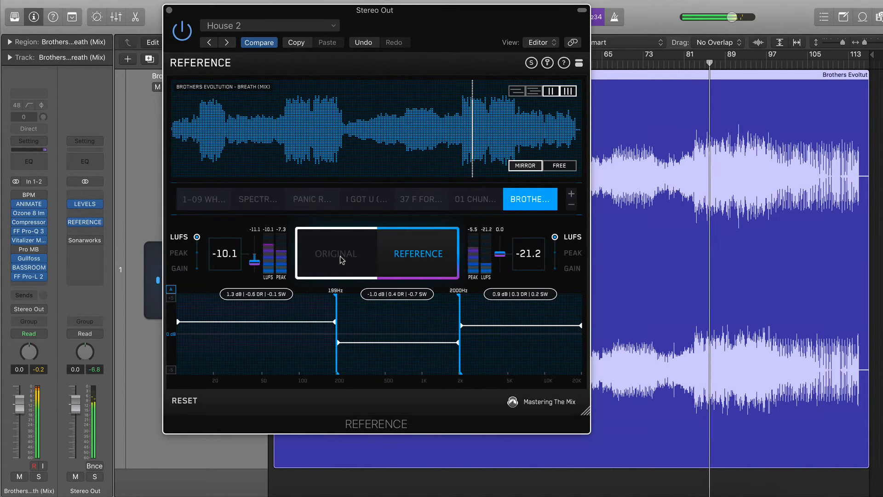
pyautogui.click(341, 260)
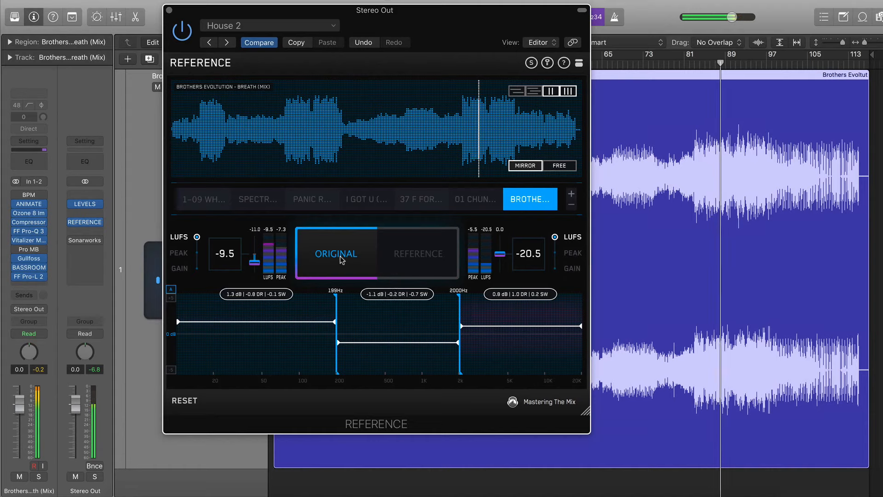
pyautogui.click(340, 260)
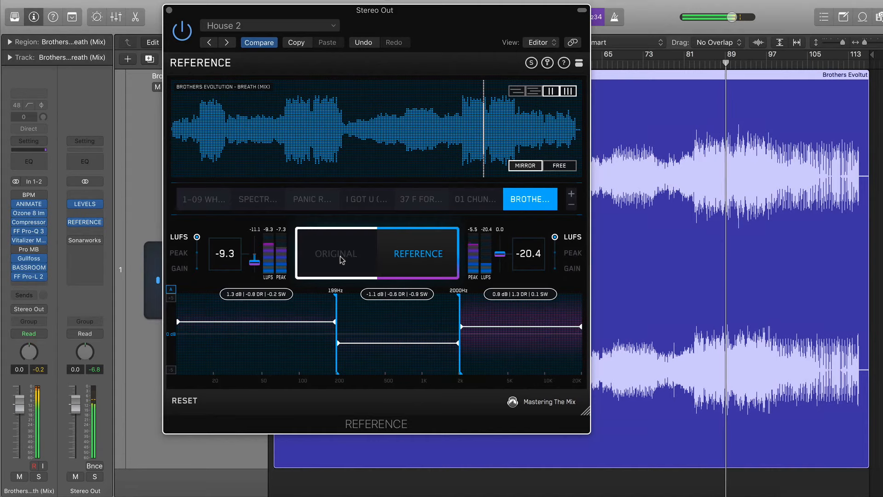
pyautogui.click(340, 260)
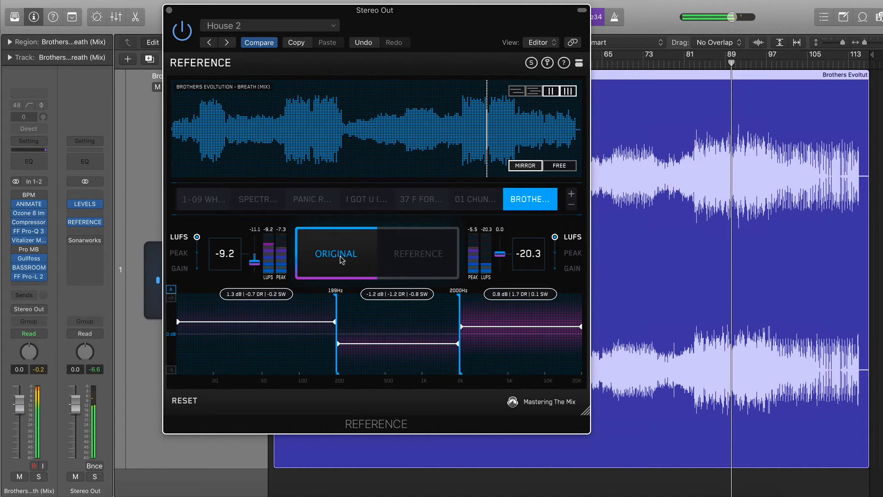
# Hide the plug-in window and audition the outro, skipping playback ahead to bar 104 and closer to the track's end
pyautogui.press('v')
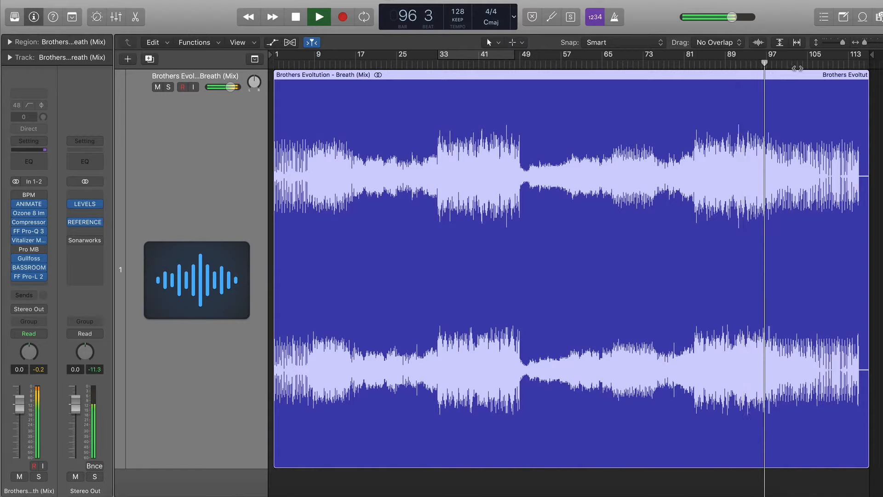
pyautogui.click(804, 66)
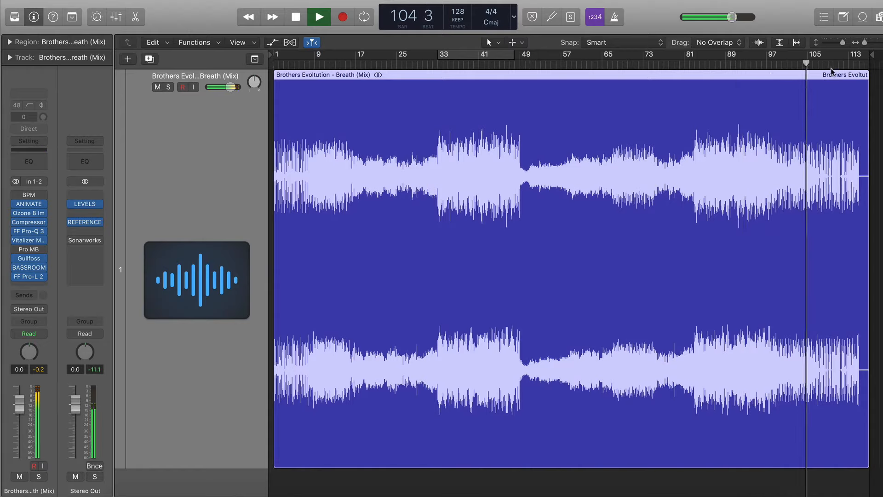
pyautogui.click(844, 66)
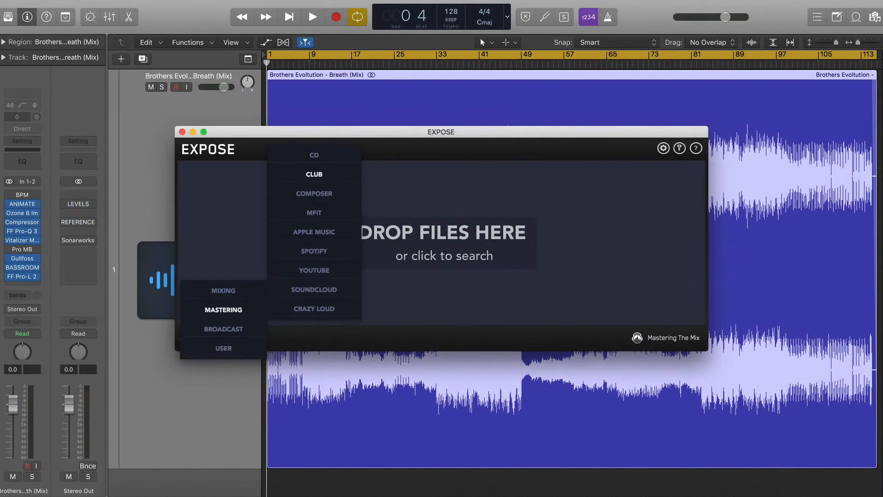
# In EXPOSE, choose the Mastering Club preset and load the Brothers Evoltution - Breath file for analysis
pyautogui.click(314, 174)
pyautogui.click(444, 242)
pyautogui.click(345, 96)
pyautogui.press('Return')
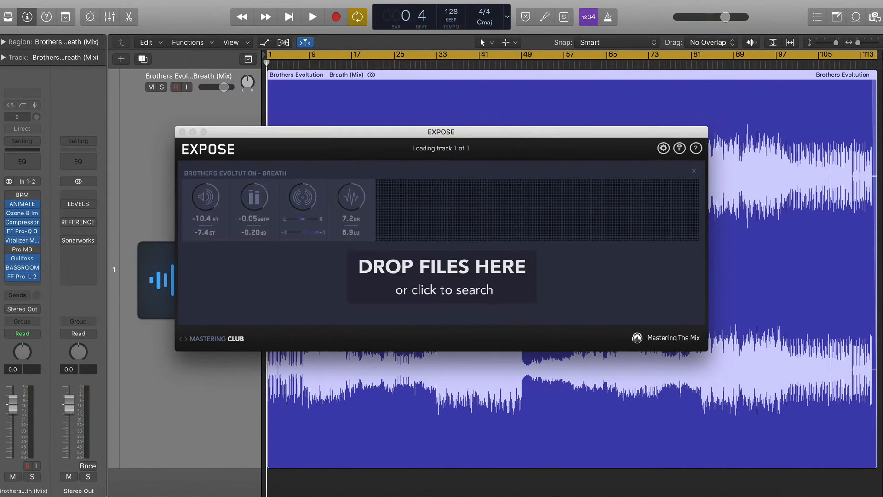